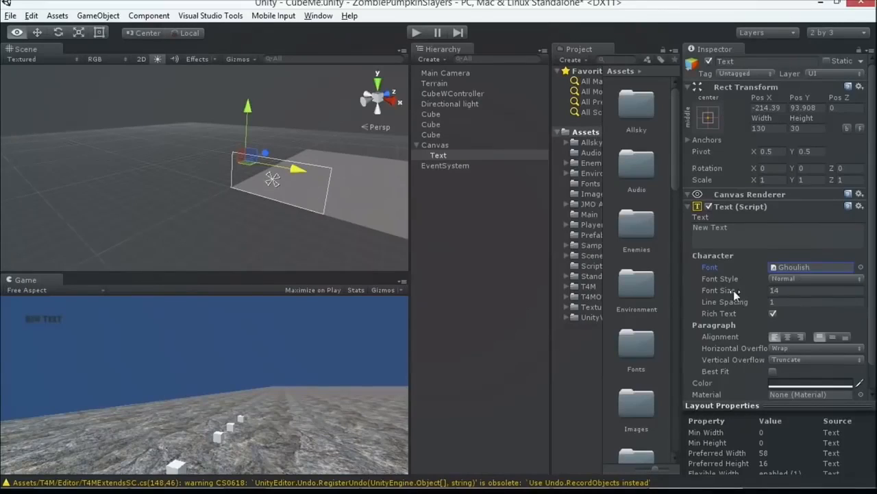
Step: Set the selected UI text's font size to 24 and its content to "Score: 0"
drag(720, 289, 776, 279)
click(779, 241)
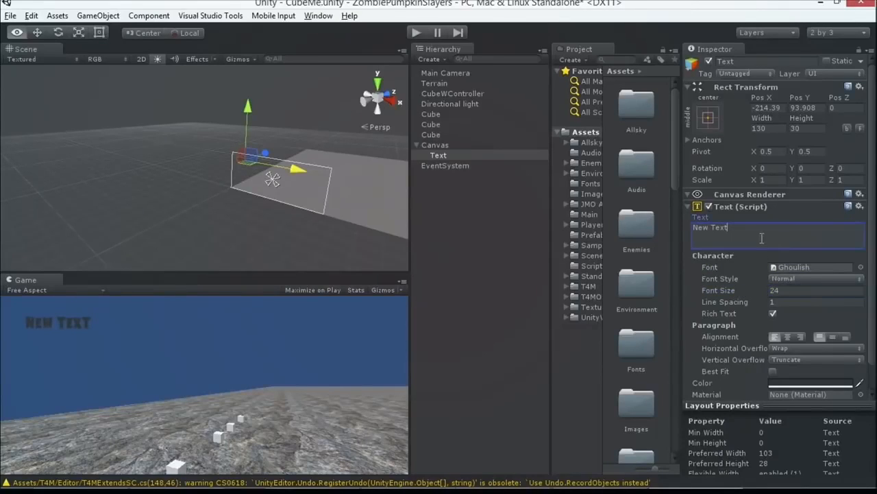
key(ctrl+a)
text(Score: 0)
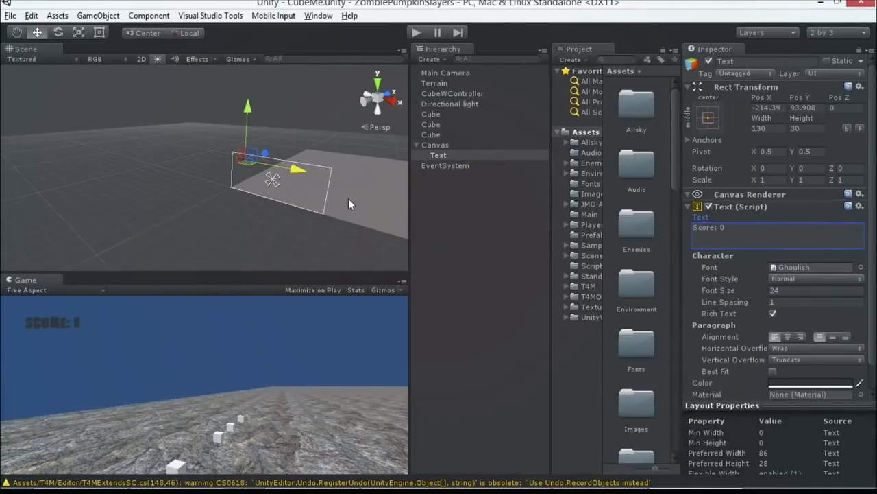
Step: Switch to Visual Studio and start declaring a private field of type Text below _score in CubeController
key(alt+Tab)
key(alt+Tab)
key(Tab)
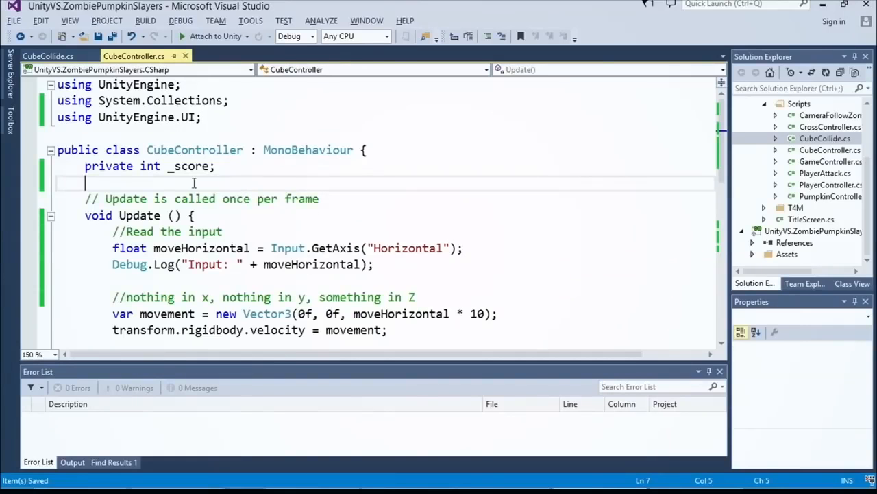
text(p)
key(BackSpace)
key(Return)
text(private )
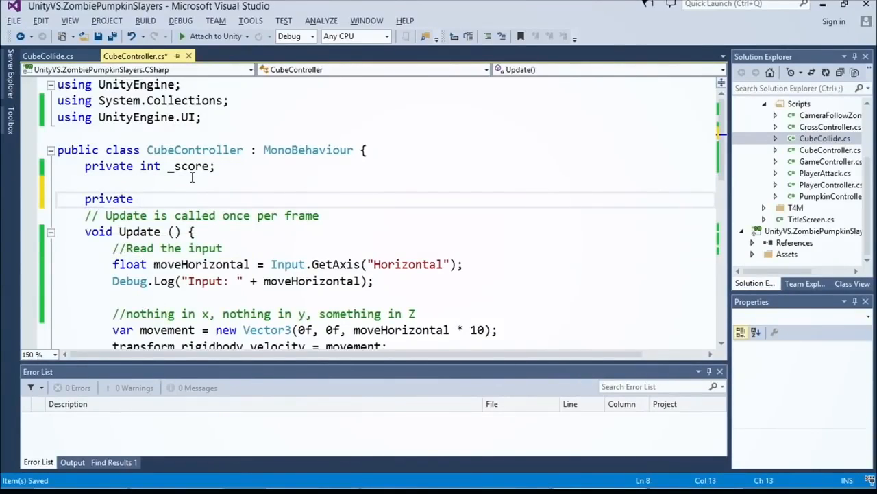
text(Text)
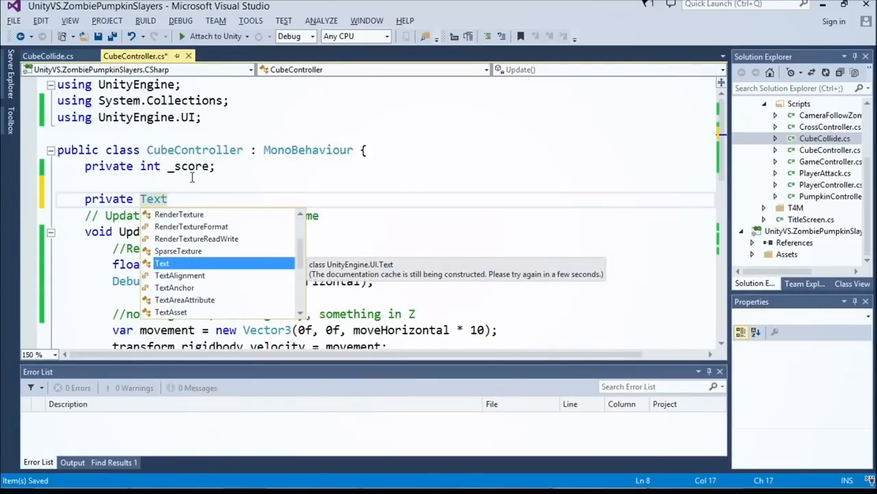
Step: Remove the using UnityEngine.UI directive and add it back by resolving the Text type
drag(201, 117, 58, 117)
key(Delete)
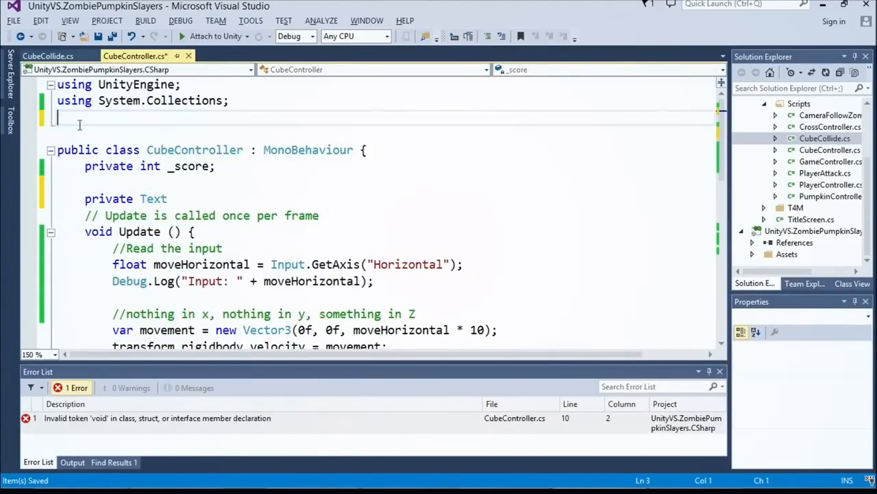
click(173, 198)
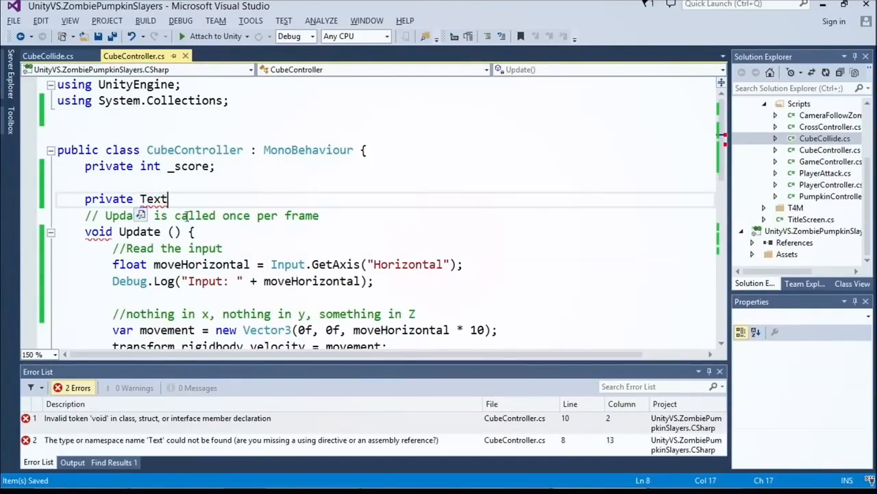
right_click(154, 199)
mouse_move(227, 196)
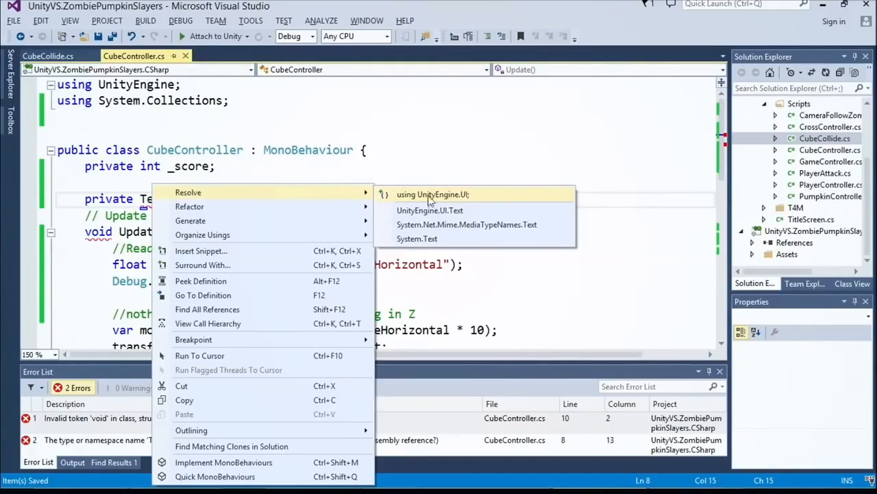
click(463, 196)
Step: Complete the private Text field declaration with the name _text
click(218, 214)
text(_text;)
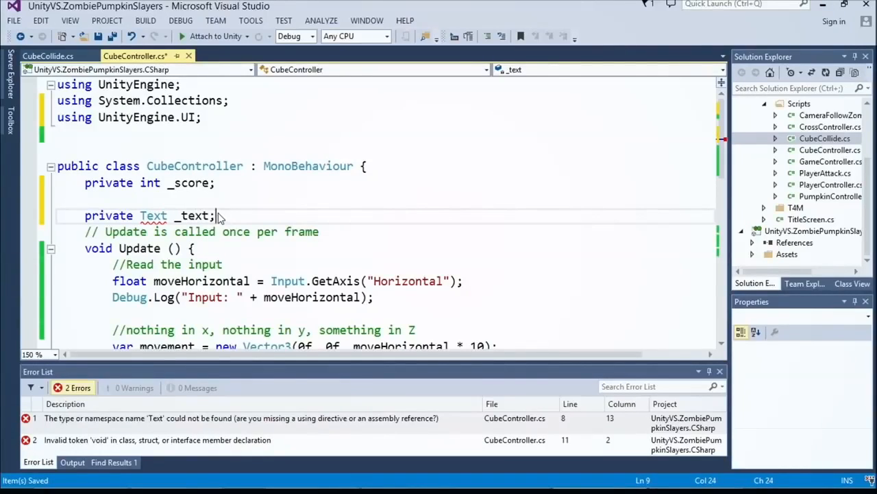
Step: Add the [SerializeField] attribute above the _text declaration, save the script, and insert a blank line below the field
click(162, 202)
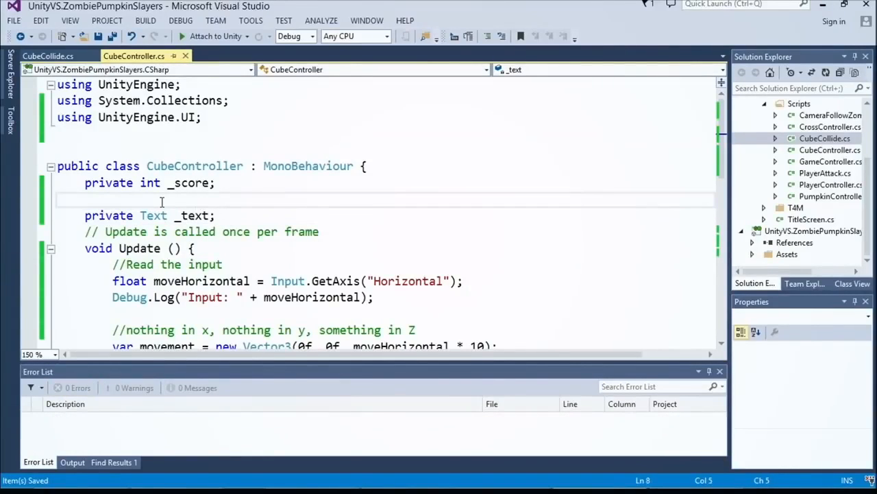
key(Return)
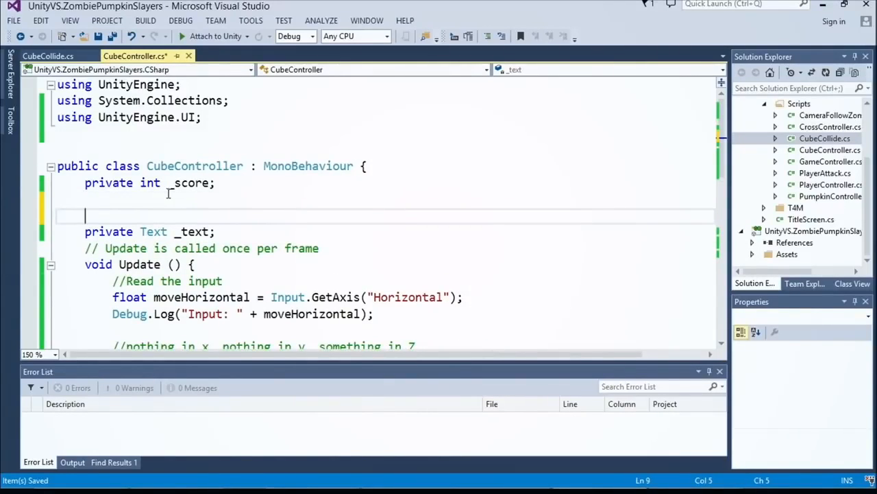
key(Down)
key(ctrl+shift+Right)
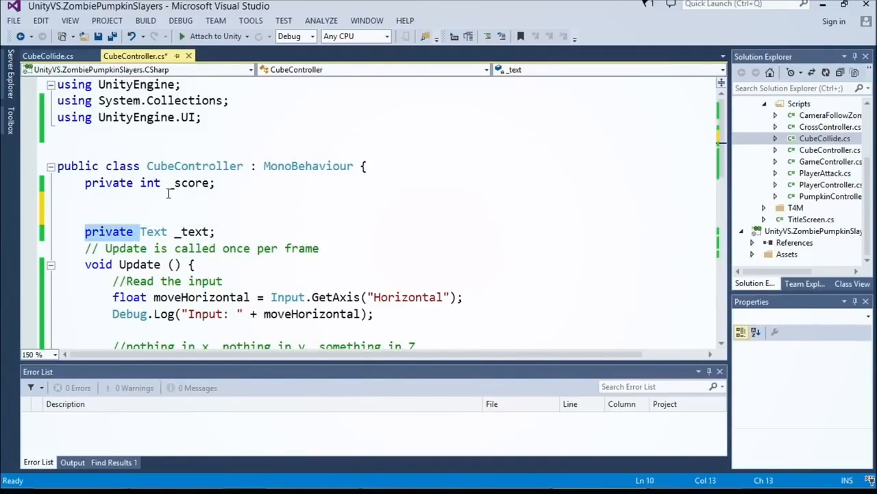
key(Up)
key(Down)
key(Home)
key(ctrl+shift+Right)
key(ctrl+shift+Right)
key(Up)
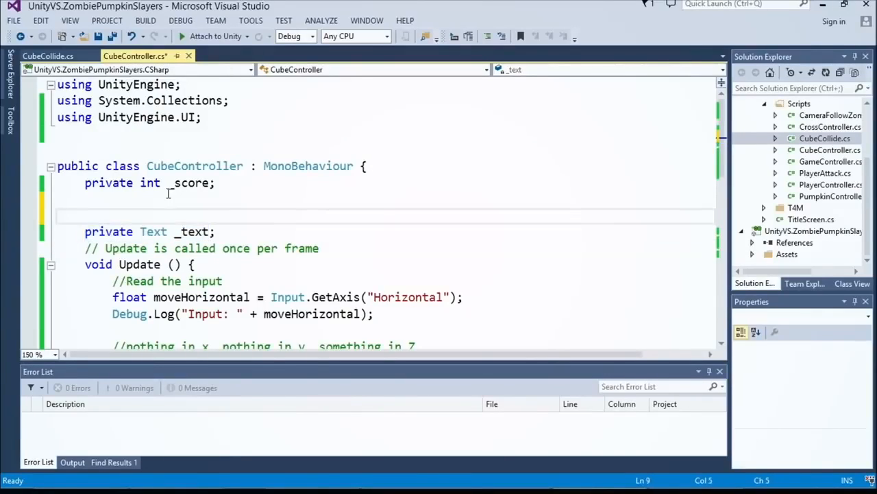
text([SerializeField])
key(ctrl+s)
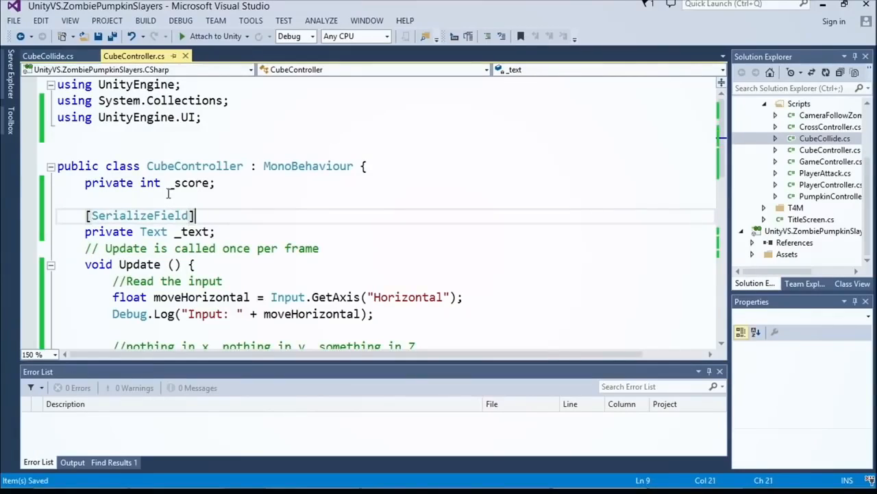
key(Down)
key(Return)
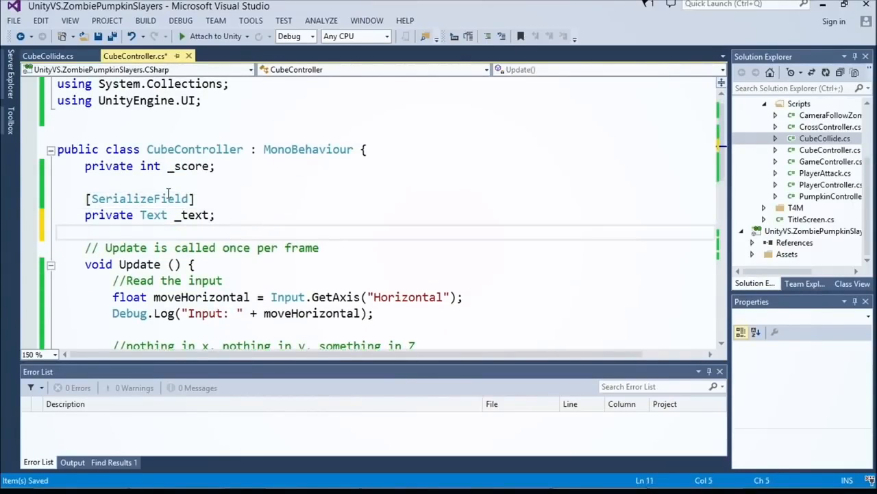
Step: Switch to Unity and assign the Canvas's Text object to the Text field of CubeWController's Cube Controller script
key(alt+Tab)
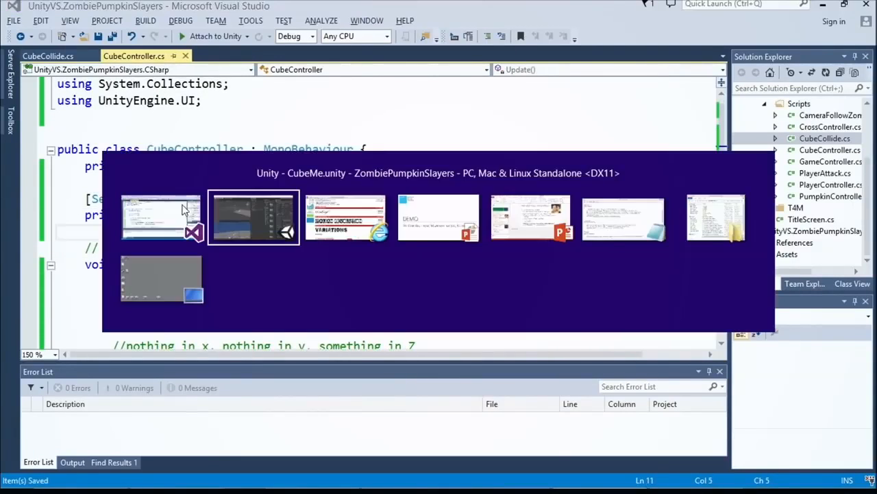
click(461, 94)
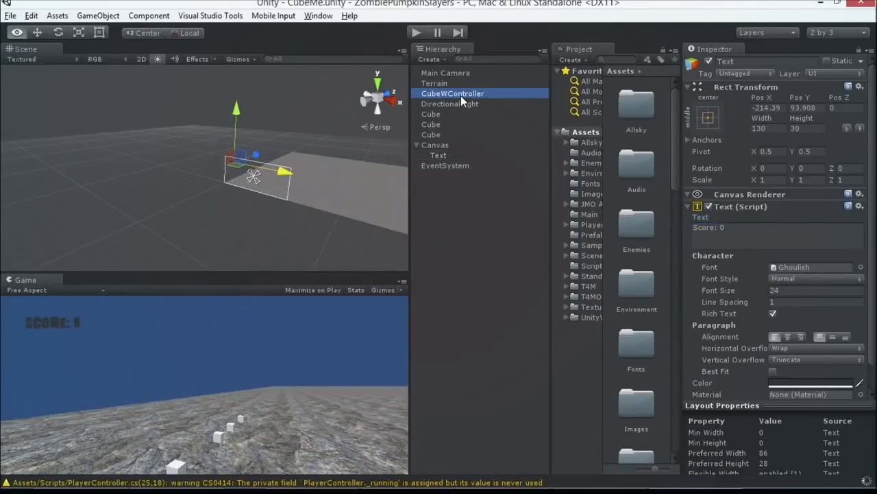
scroll(743, 240, down, 1)
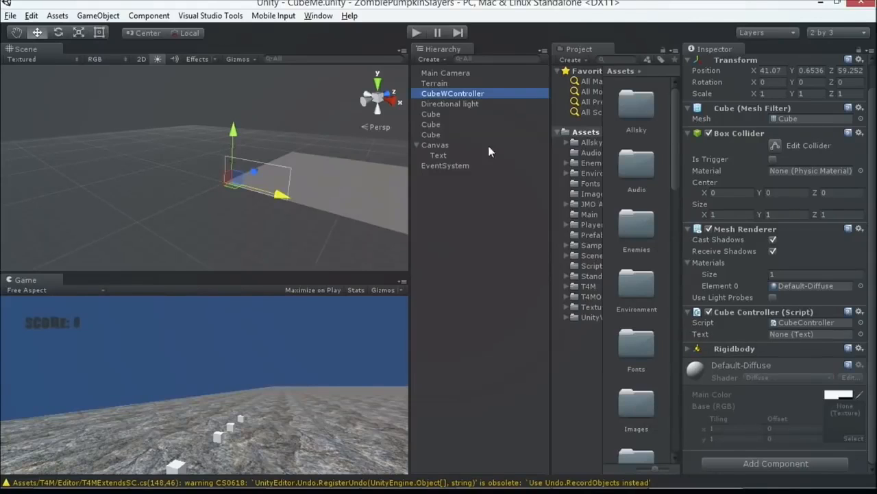
drag(448, 157, 776, 334)
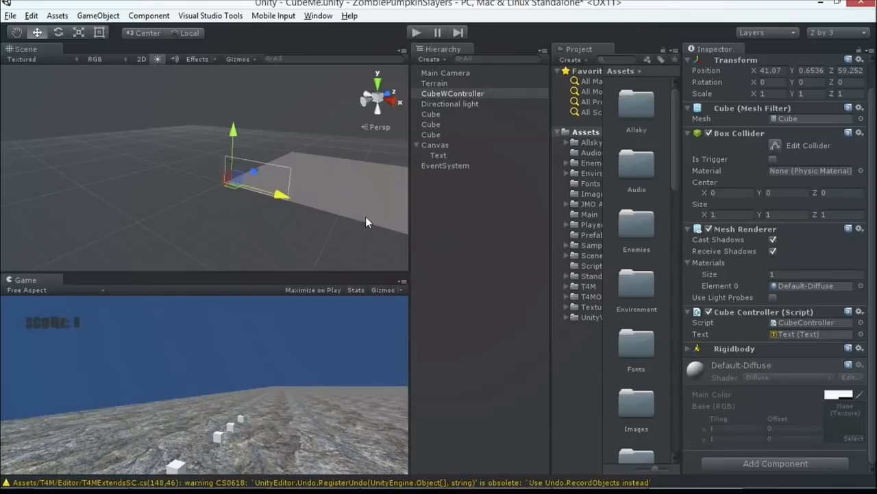
Step: Switch to Visual Studio and assign "Score: " to _text.text below the increment score comment in OnCollisionEnter
key(alt+Tab)
scroll(314, 272, down, 2)
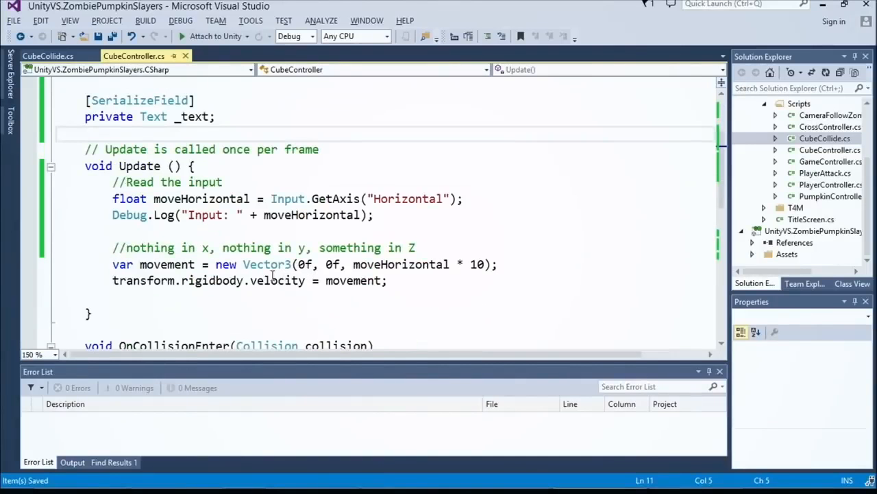
scroll(310, 274, down, 4)
click(318, 281)
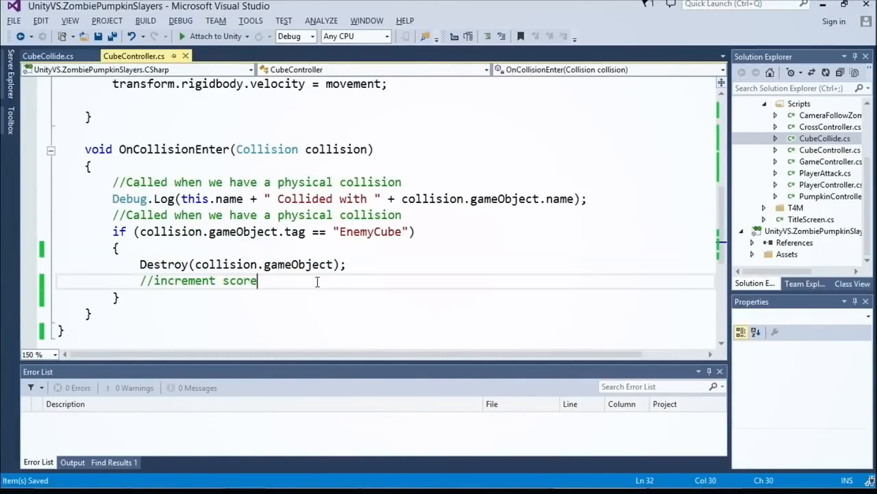
key(Return)
text(_text.tex)
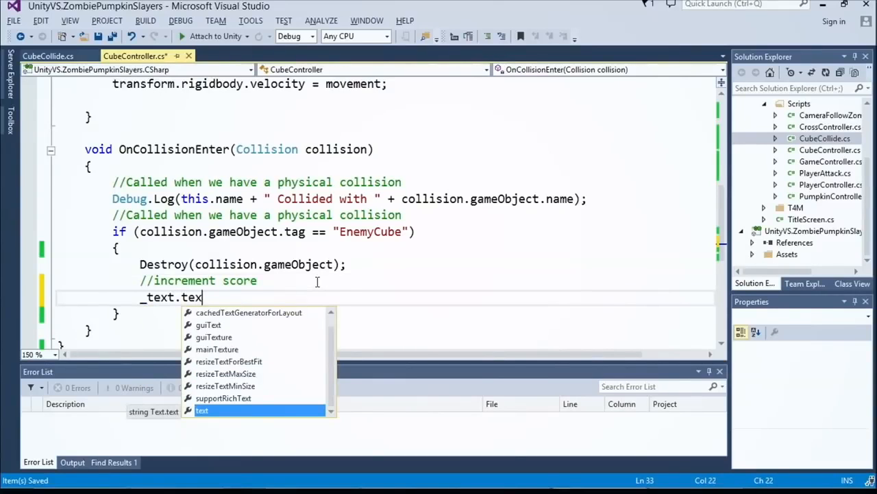
key(Tab)
text(=)
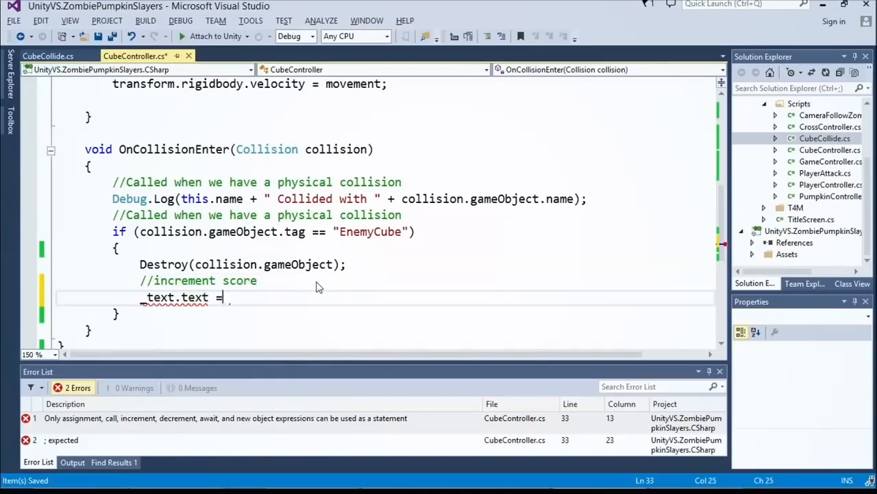
text( "Score:)
key(Return)
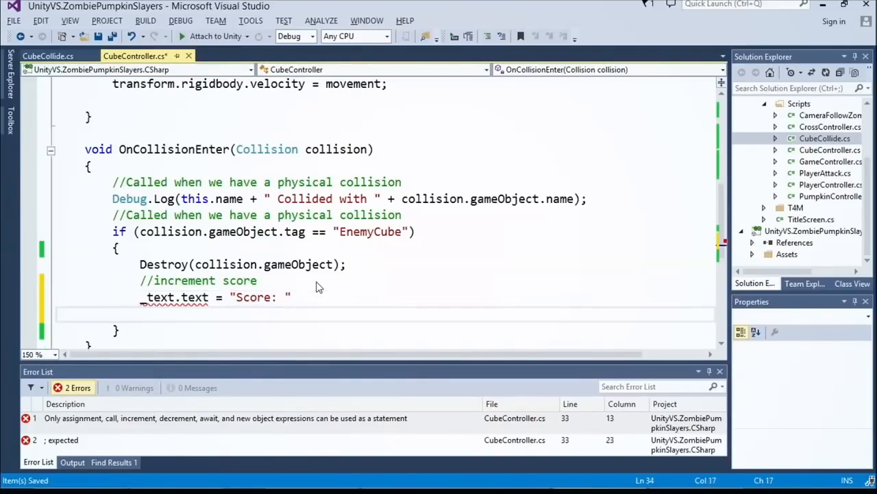
Step: Complete the score text assignment by appending + _score.ToString(); and save the script
key(Up)
key(ctrl+Right)
key(ctrl+Right)
key(ctrl+Right)
key(ctrl+Right)
key(ctrl+Right)
key(ctrl+Right)
key(ctrl+Right)
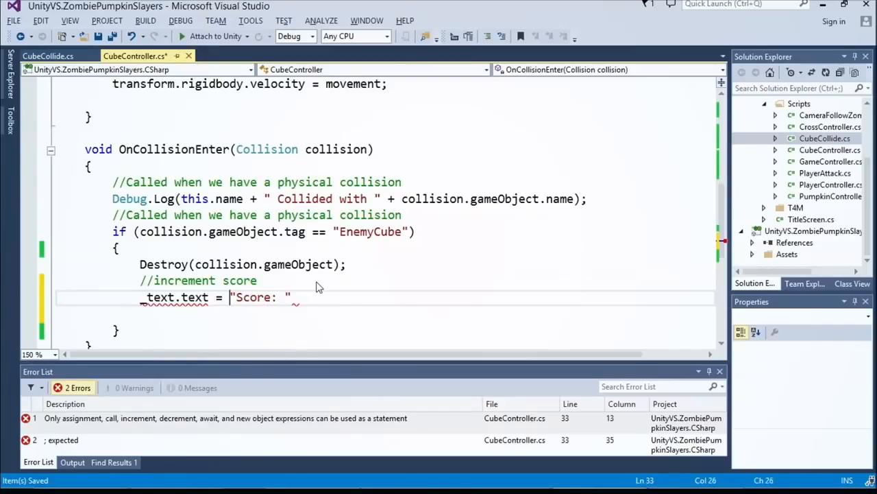
key(Right)
text(+ )
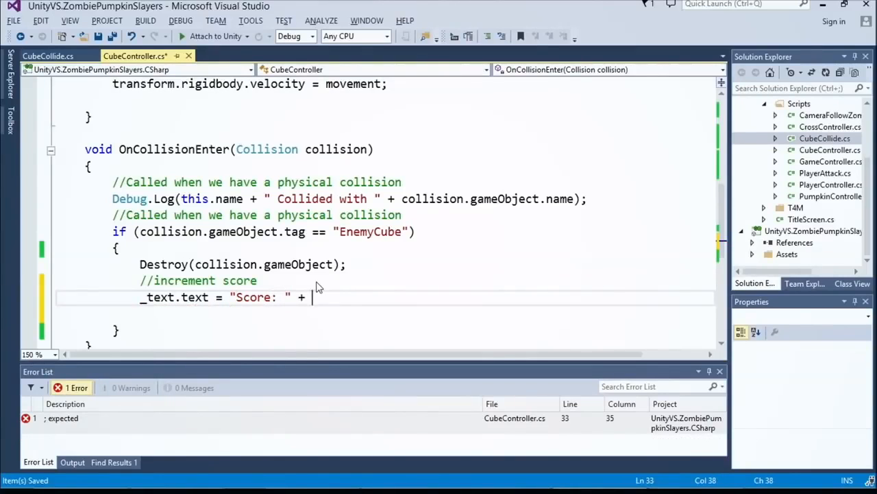
text(_score.to)
key(Tab)
text(();)
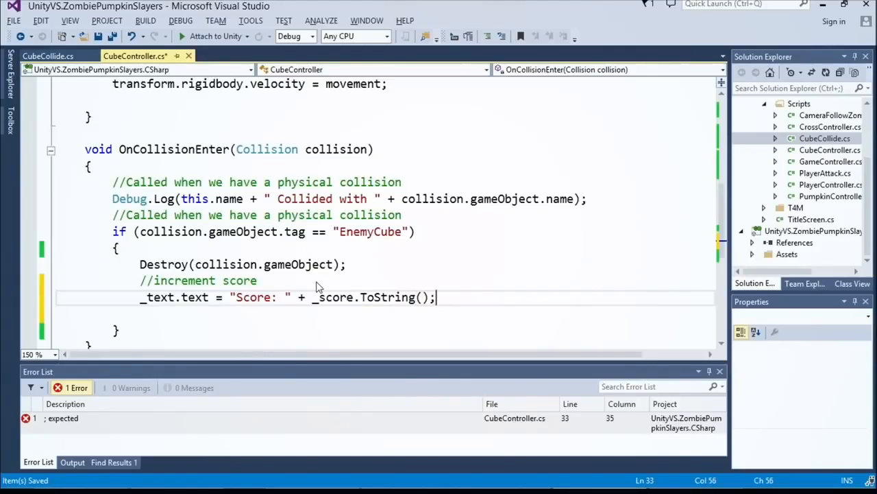
key(ctrl+s)
key(Return)
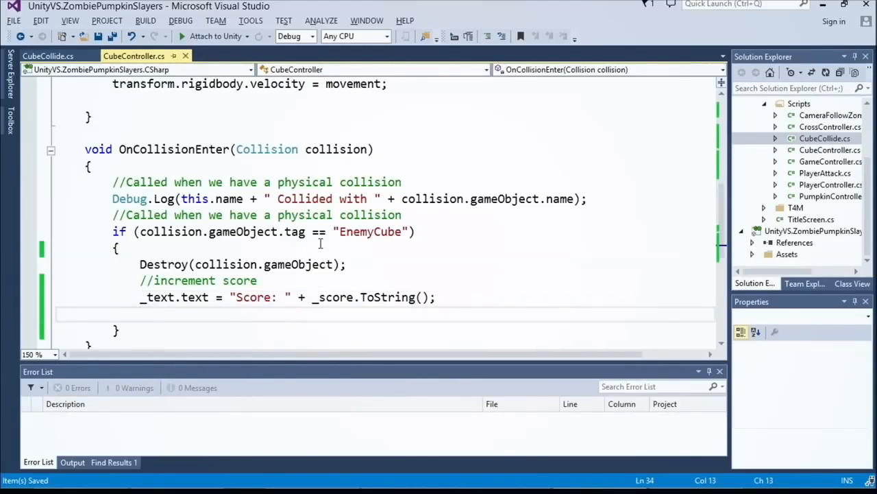
Step: Switch to Unity, run the game, move the player cube into the enemy cubes to test the score text, and stop playing
key(alt+Tab)
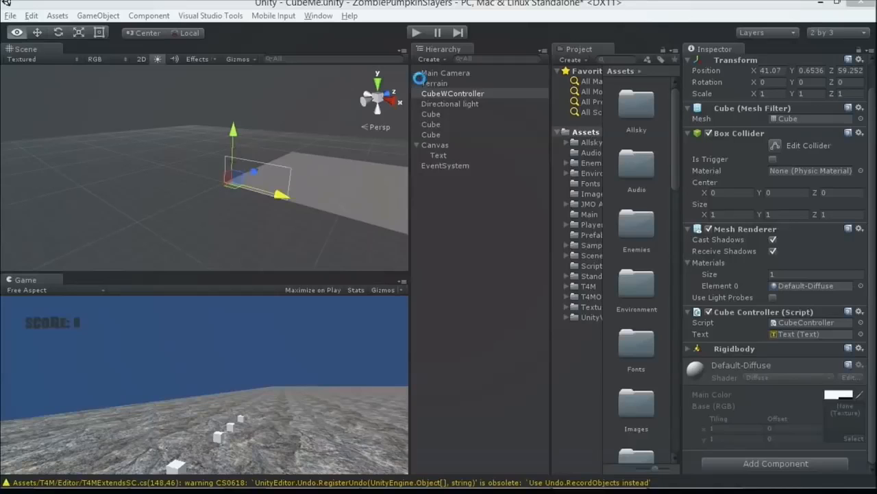
click(417, 34)
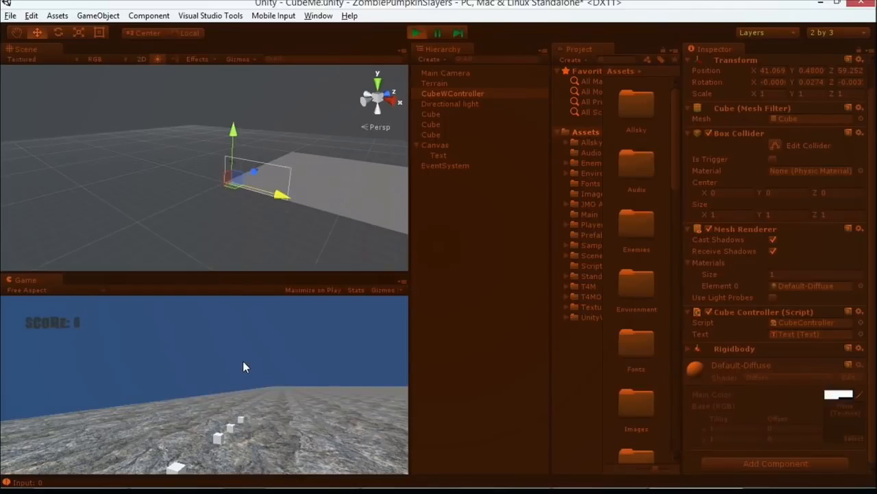
key(w)
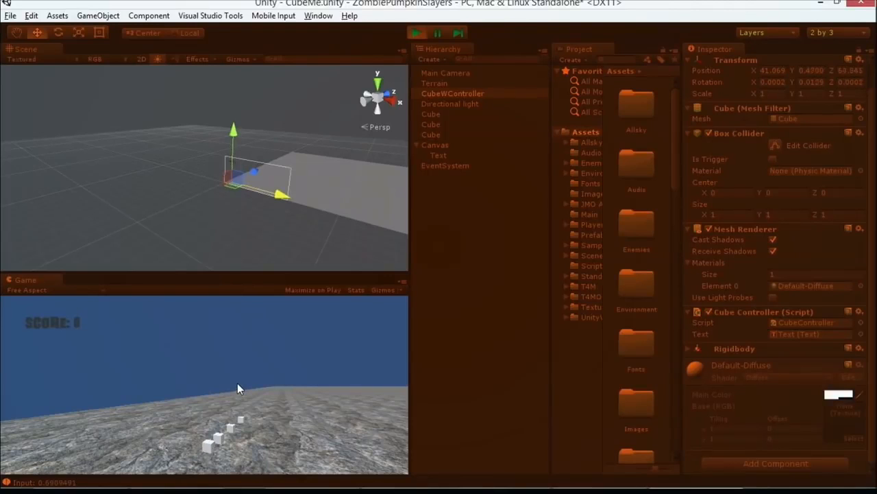
key(s)
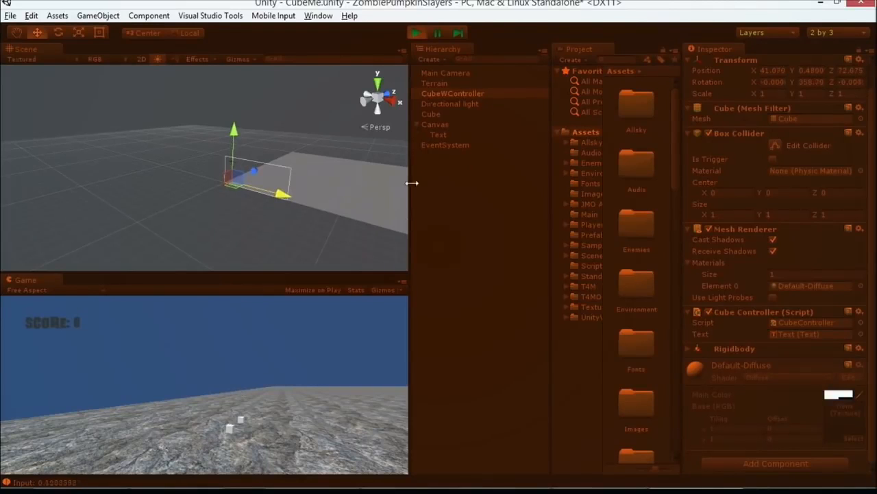
click(420, 34)
Step: Switch to Visual Studio, add _score++; directly below the increment score comment, and save the script
key(alt+Tab)
click(292, 280)
key(Return)
text(_sco)
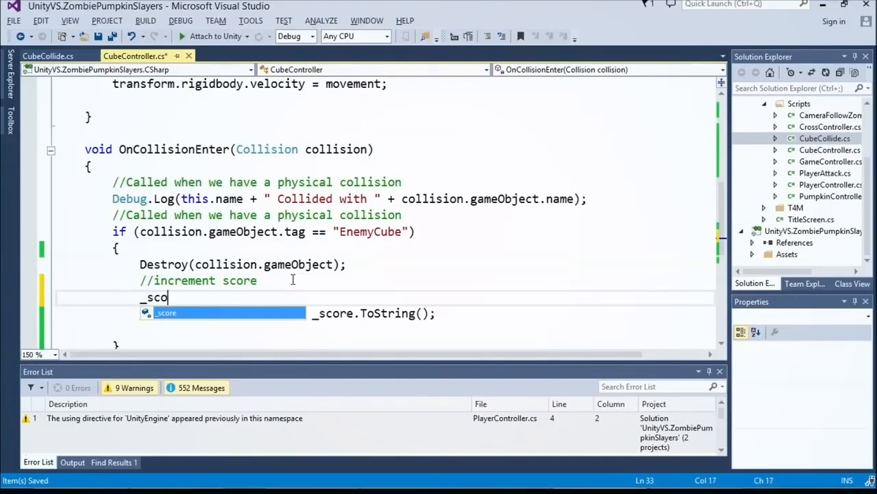
text(re++;)
key(ctrl+s)
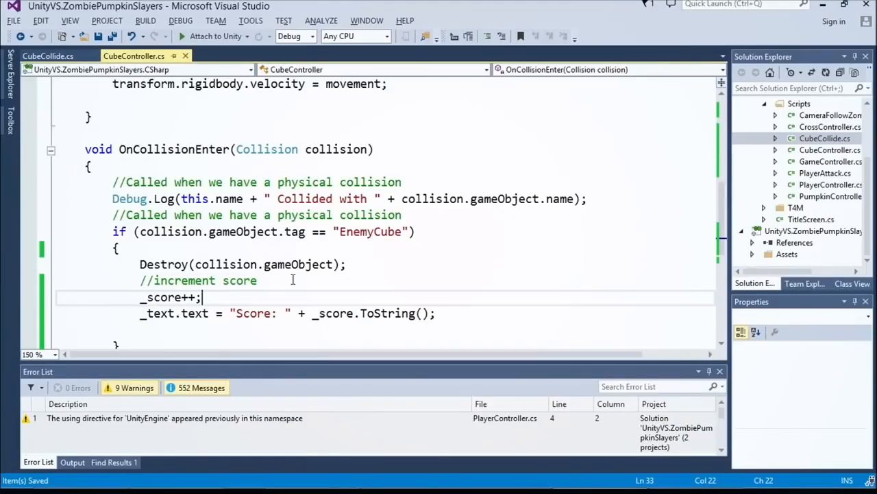
Step: Switch to Unity, run the game, drive the player cube through the enemy cubes to test score incrementing, and stop playing
key(alt+Tab)
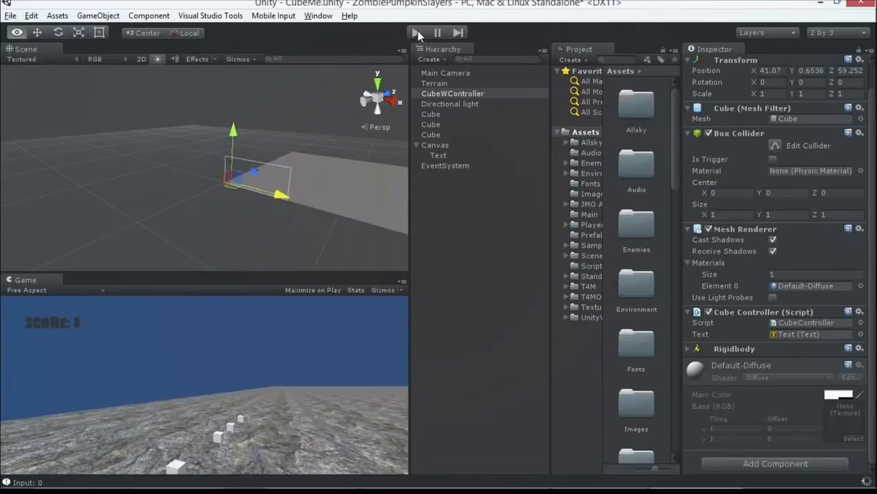
click(417, 32)
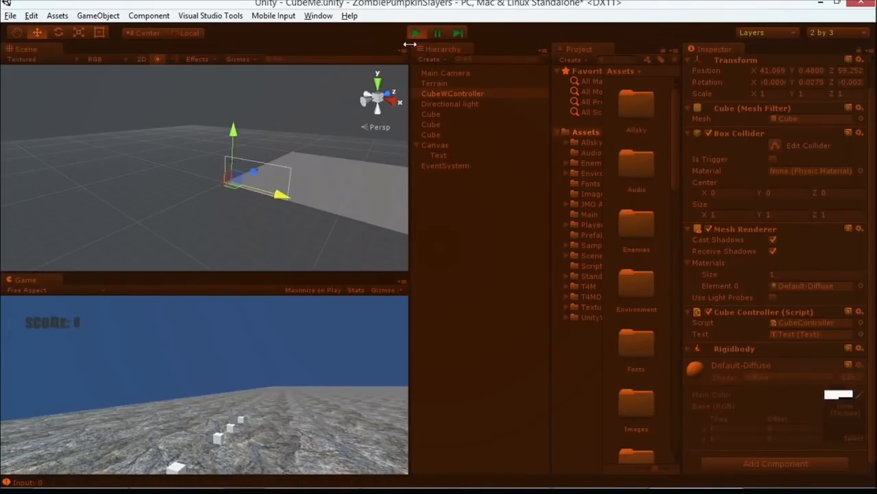
scroll(275, 188, down, 3)
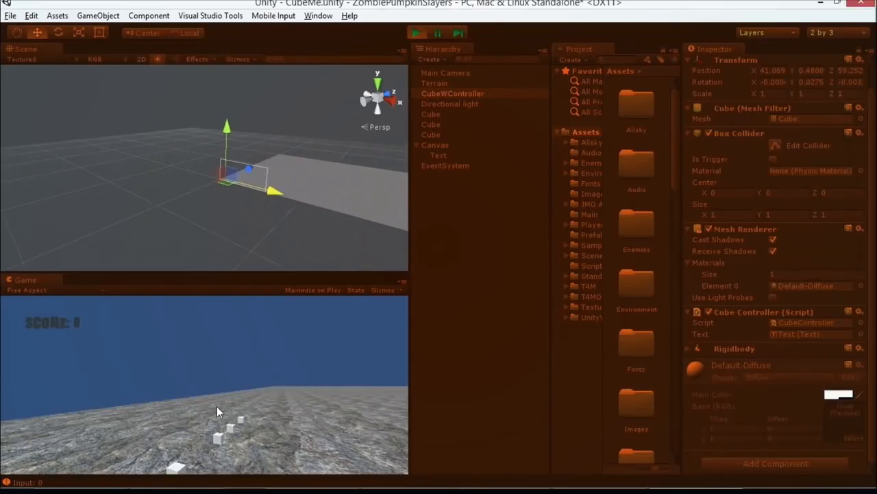
key(w)
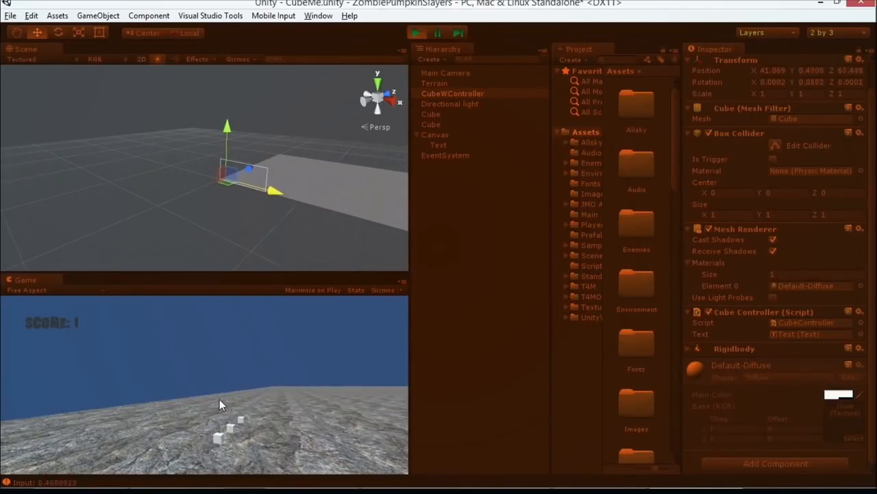
key(w)
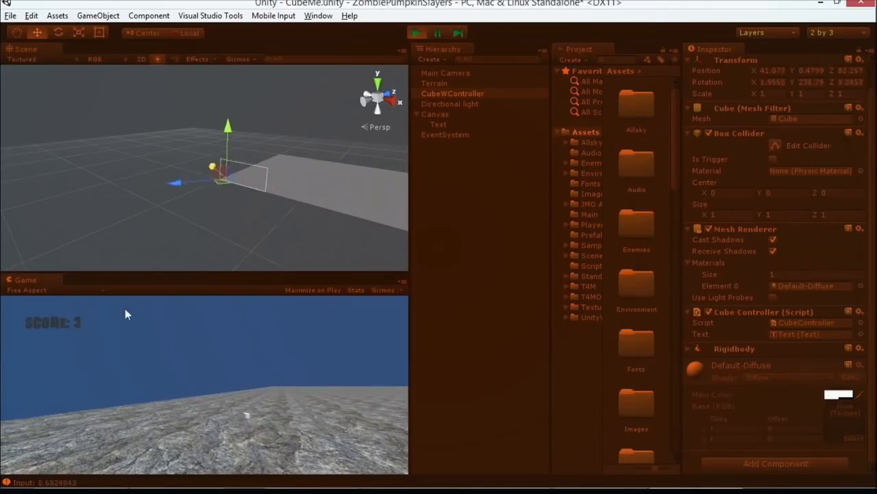
click(418, 32)
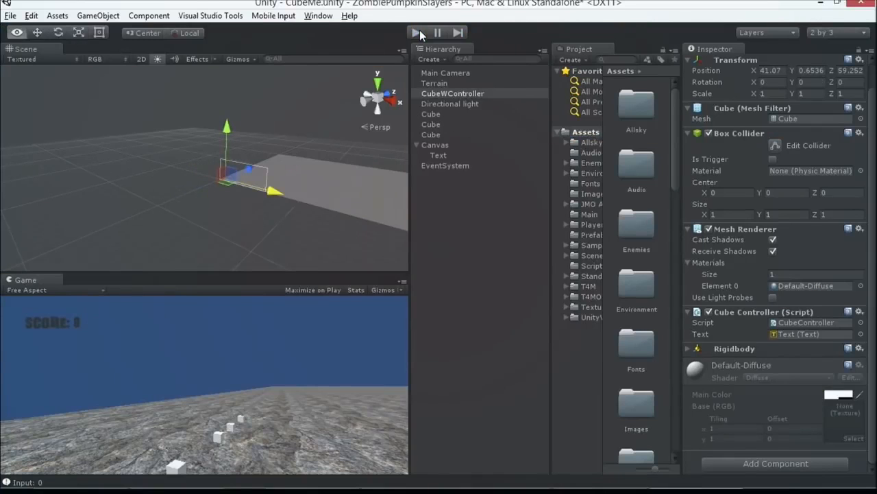
Step: Switch to Visual Studio, rename the Update method in CubeController.cs to FixedUpdate, and save the script
key(alt+Tab)
scroll(391, 131, up, 3)
scroll(264, 149, up, 3)
double_click(140, 166)
scroll(133, 161, down, 3)
click(119, 149)
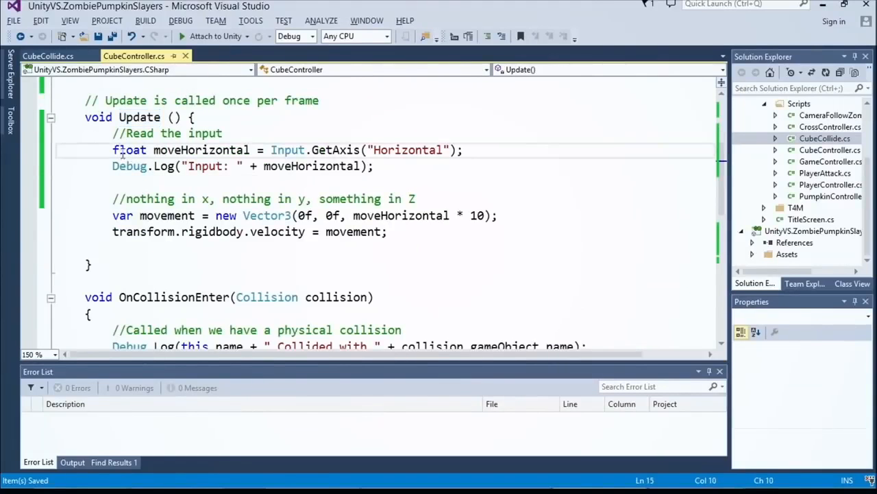
click(162, 215)
click(120, 118)
text(Fix)
key(BackSpace)
text(xed)
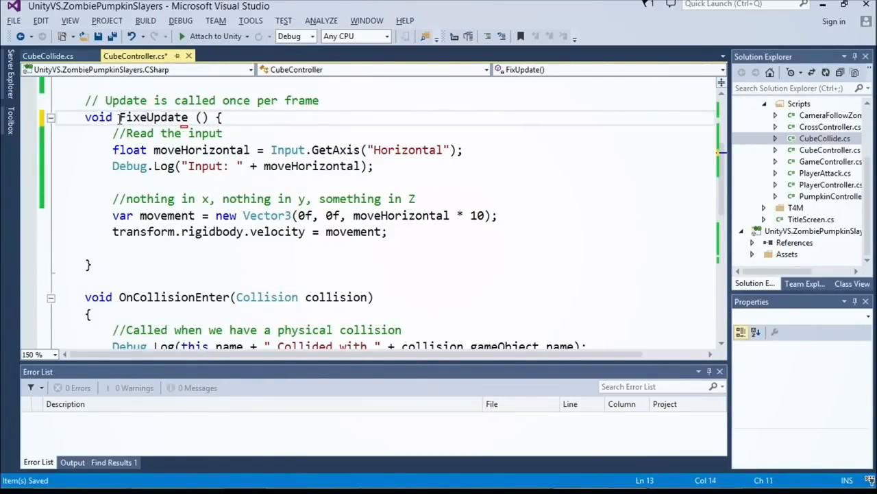
key(Down)
key(Up)
key(ctrl+s)
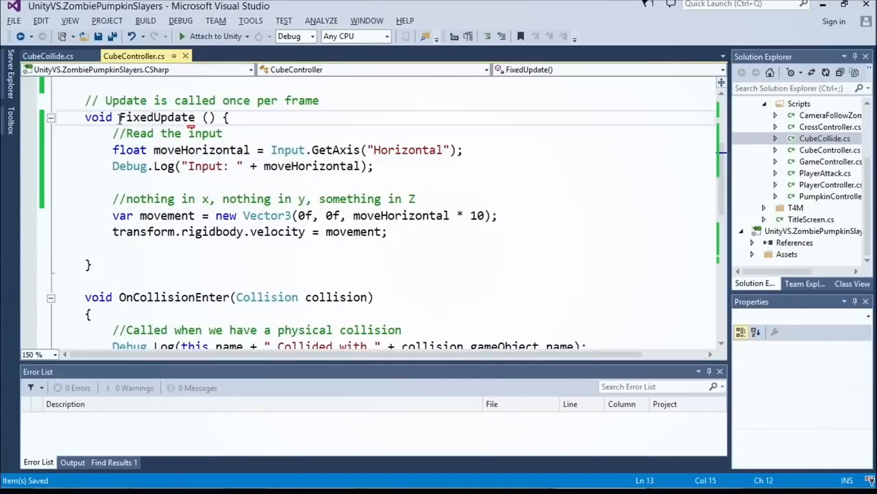
Step: Examine the FixedUpdate method, its rigidbody velocity assignment, and the OnCollisionEnter method in CubeController.cs
key(ctrl+Right)
double_click(119, 118)
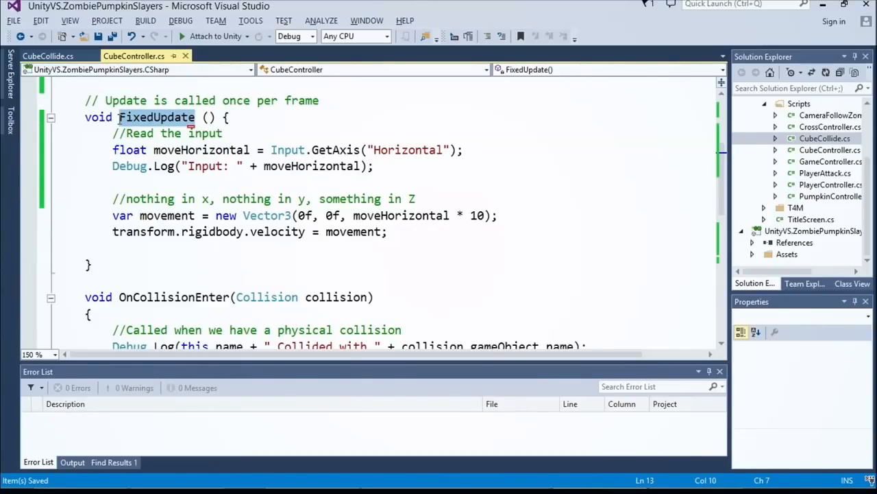
click(231, 232)
double_click(261, 232)
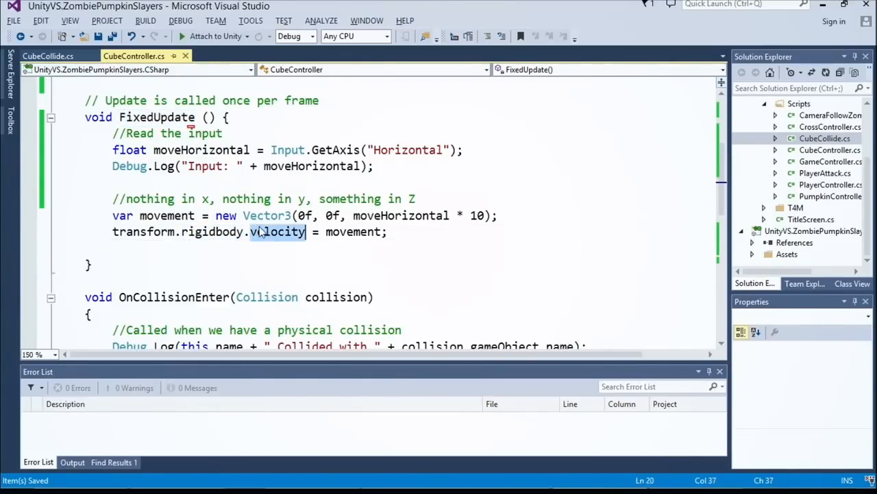
double_click(178, 120)
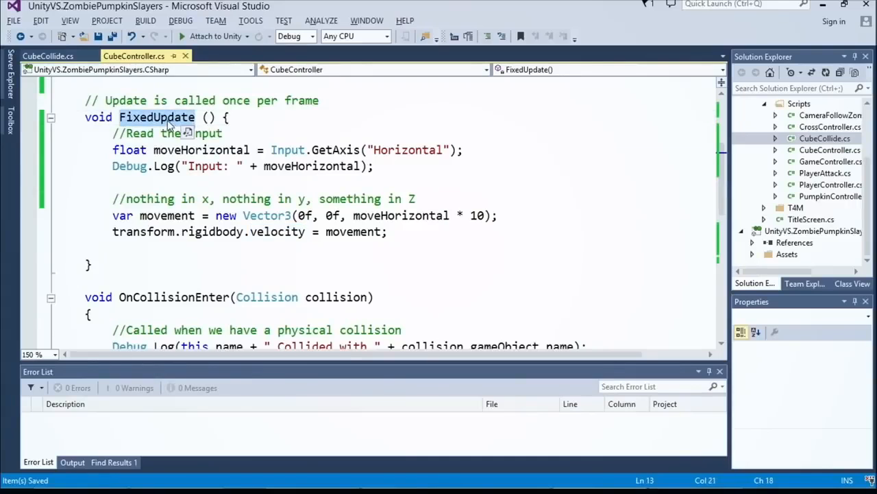
scroll(207, 209, down, 4)
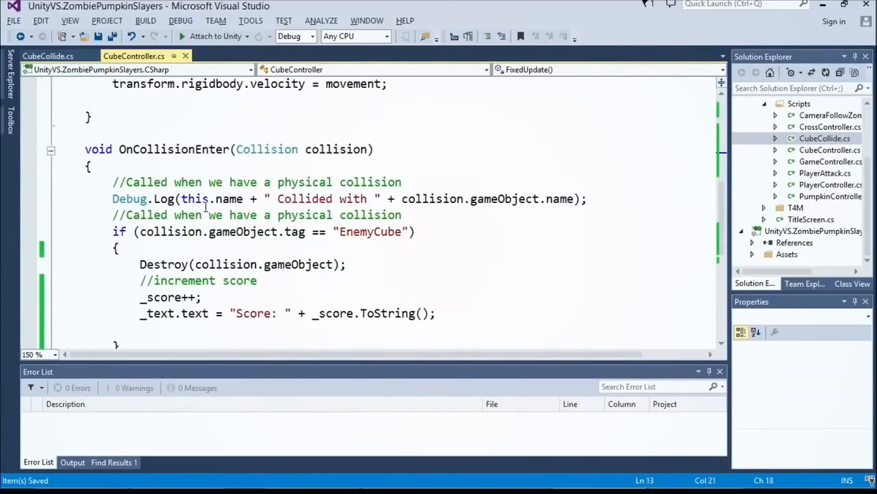
scroll(208, 209, up, 1)
click(204, 204)
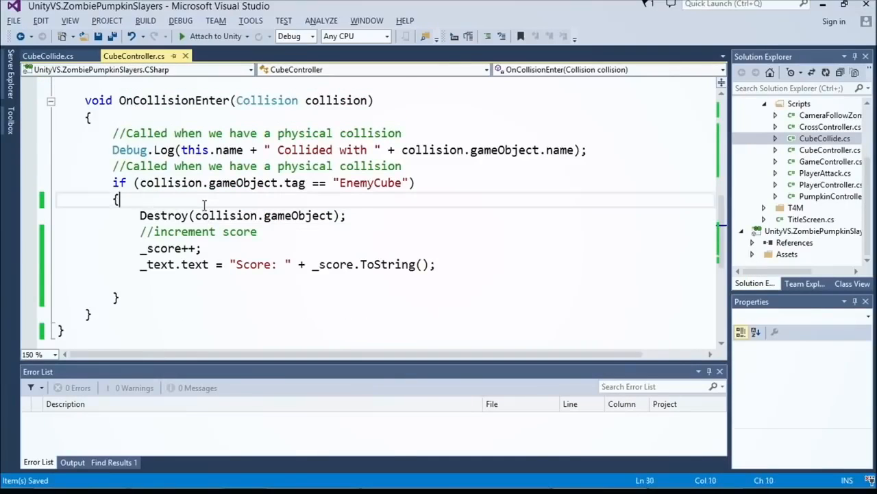
double_click(191, 103)
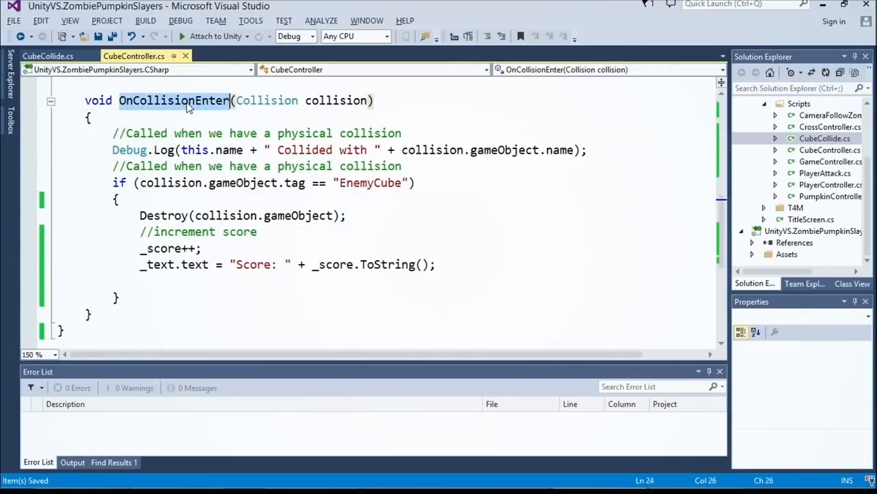
scroll(191, 107, up, 4)
click(192, 117)
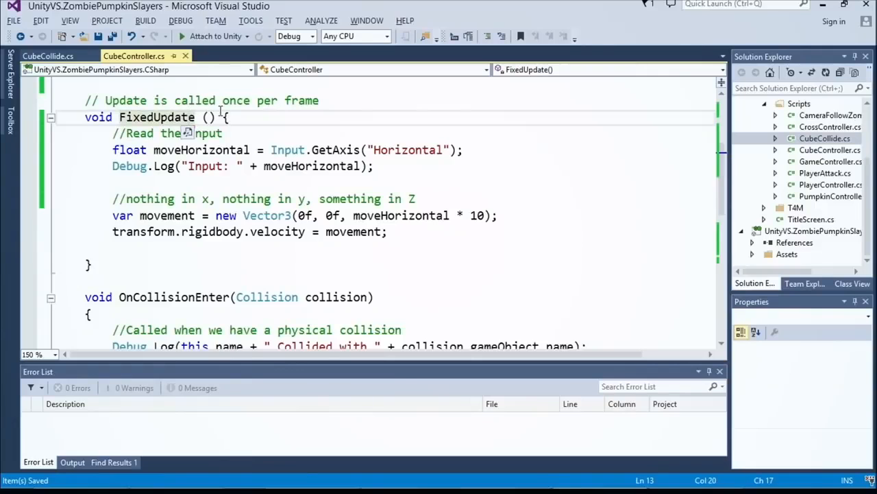
Step: Switch to Unity and deactivate the Main Camera object in the scene
key(alt+Tab)
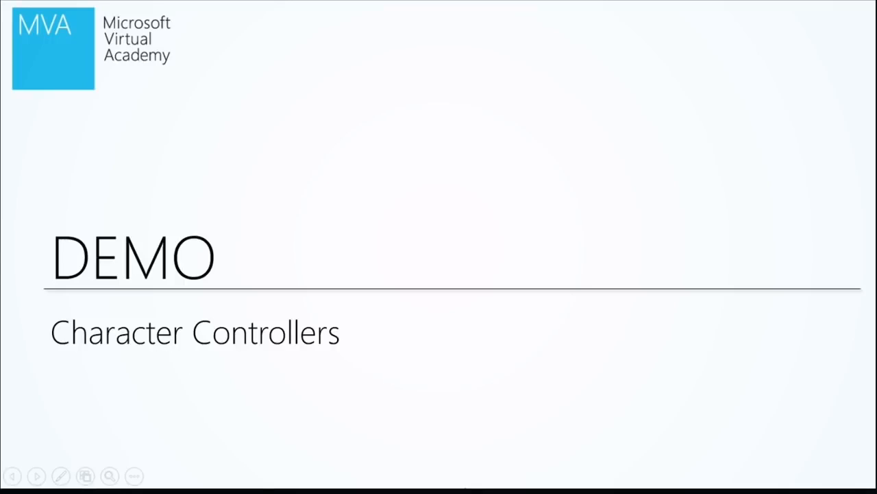
key(alt+Tab)
key(alt+Tab)
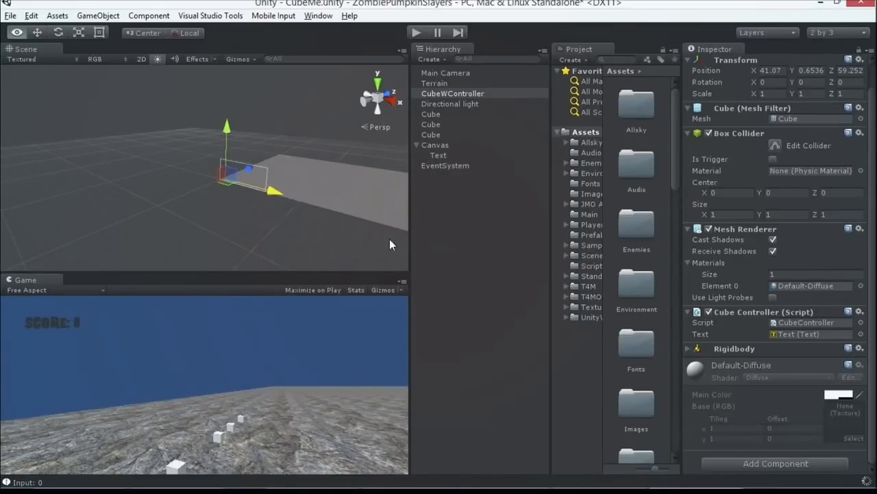
click(438, 72)
click(709, 61)
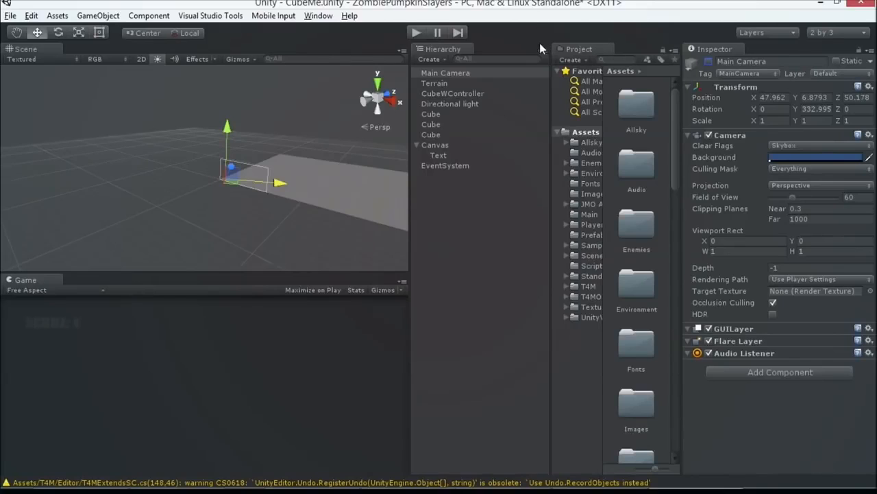
Step: Switch to the browser, close the dafont.com page, and view the Sample Assets (beta) page in the Unity Asset Store
key(alt+Tab)
key(alt+Tab)
key(alt+Tab)
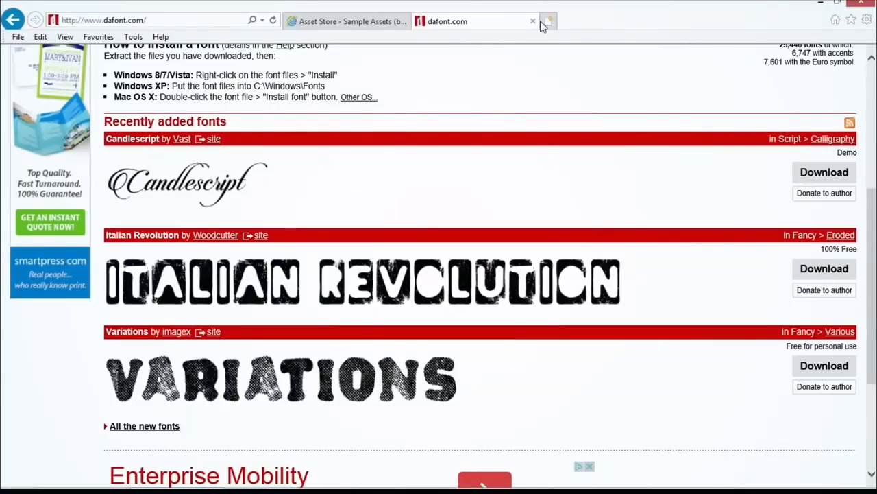
click(533, 21)
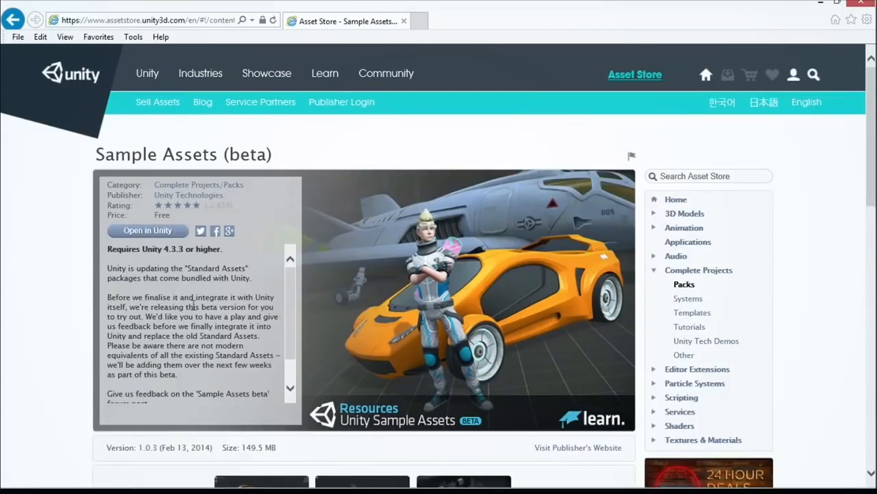
Step: Return to Unity, make more room for the project folders, and open the Prefabs folder of First Person Character under Sample Assets, Characters
key(alt+Tab)
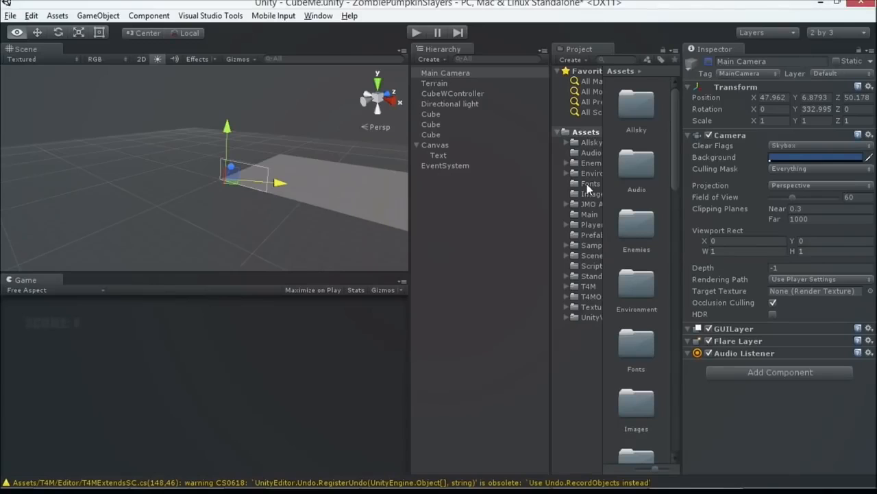
drag(551, 183, 531, 185)
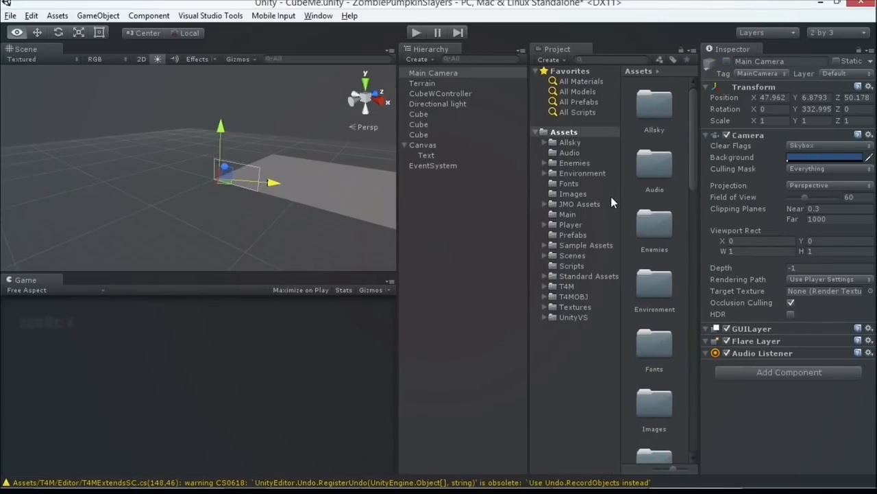
click(593, 276)
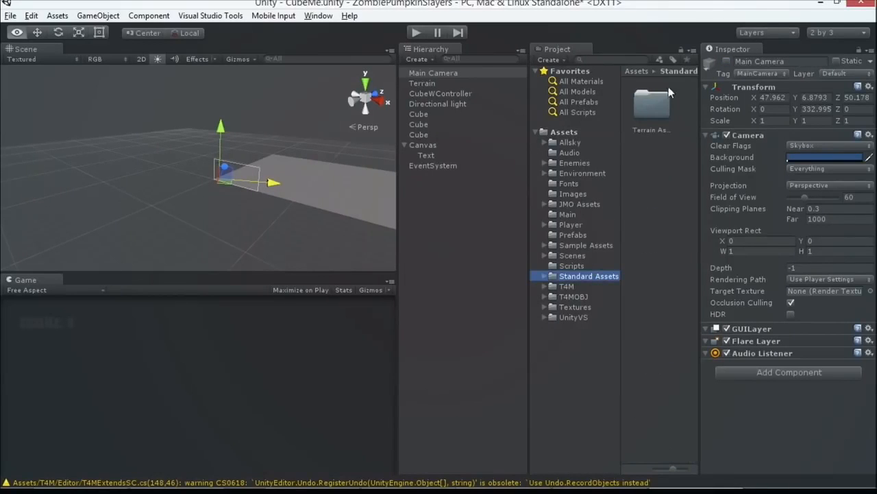
click(575, 245)
double_click(653, 214)
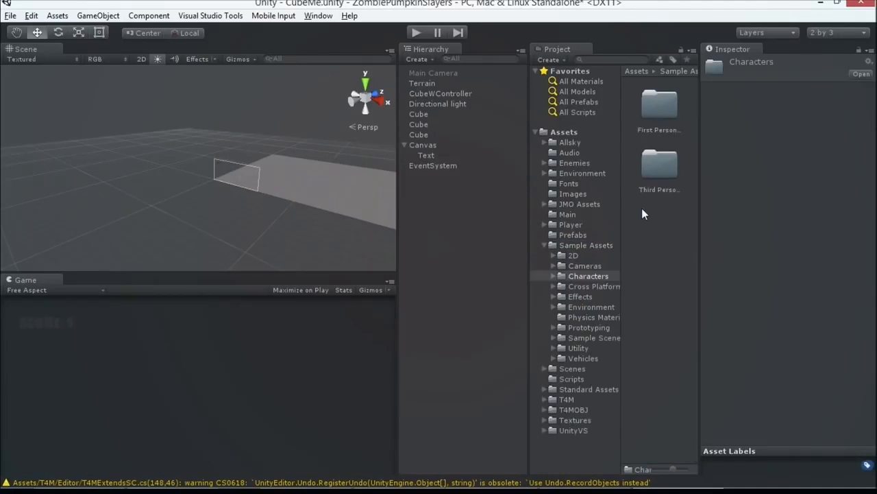
double_click(656, 114)
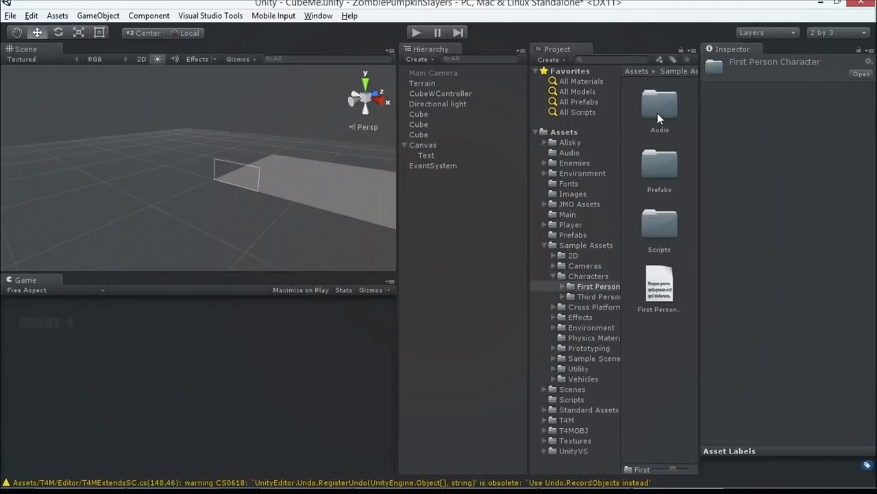
click(652, 170)
double_click(653, 170)
scroll(240, 202, up, 5)
Step: Locate the first enemy Cube in the scene and place the First Person Character prefab on the terrain beside it, at about X 45.2, Z 67.3
click(420, 116)
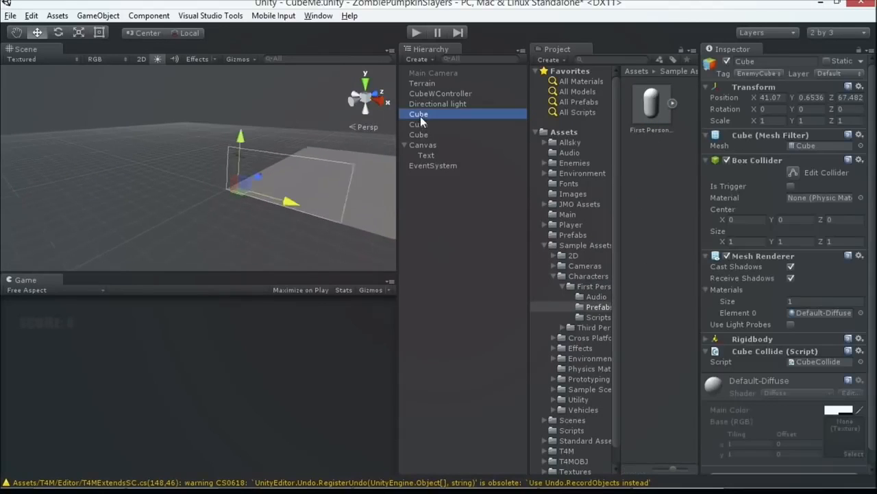
scroll(356, 141, down, 5)
scroll(309, 170, down, 4)
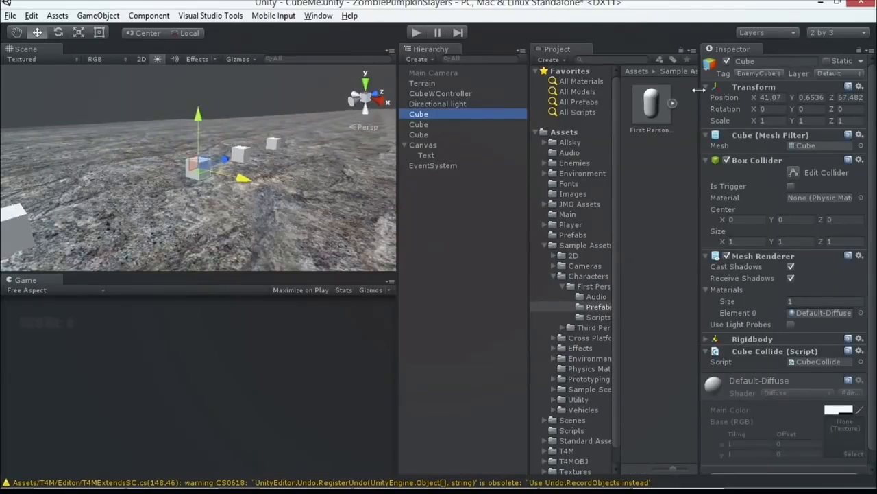
drag(658, 108, 265, 200)
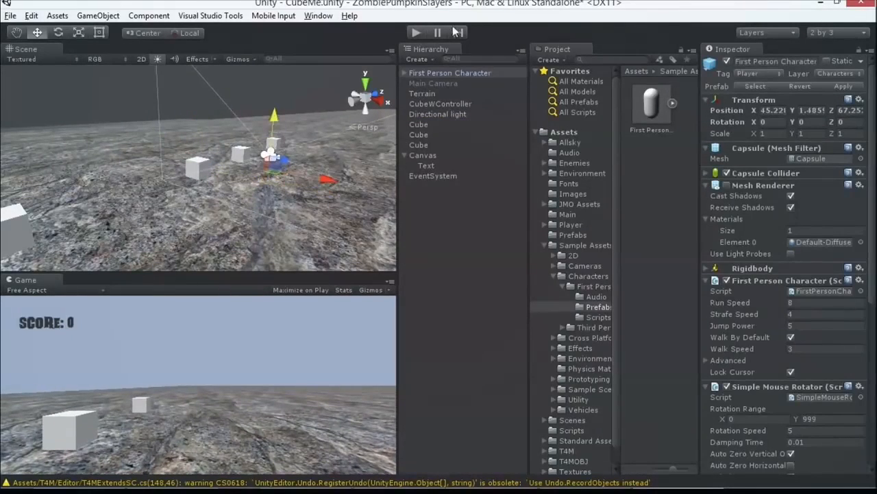
Step: Run the game, walk the first person character around the terrain near the cubes, and stop playing
click(416, 33)
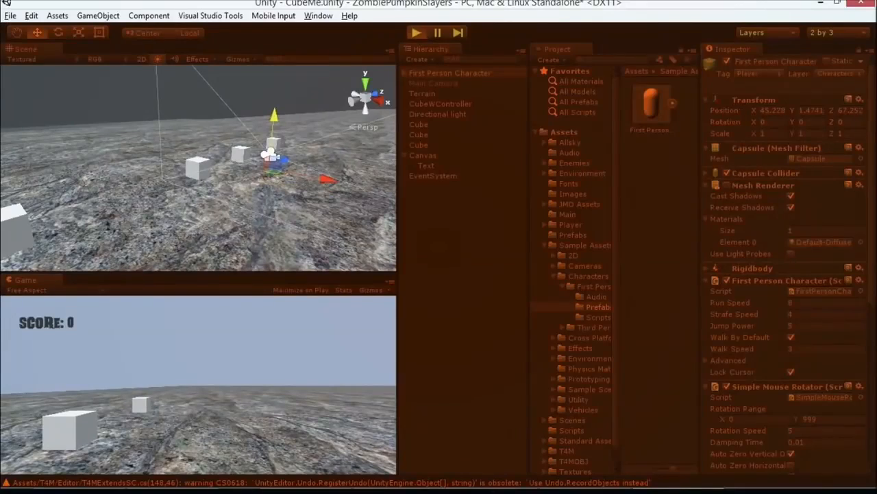
key(w)
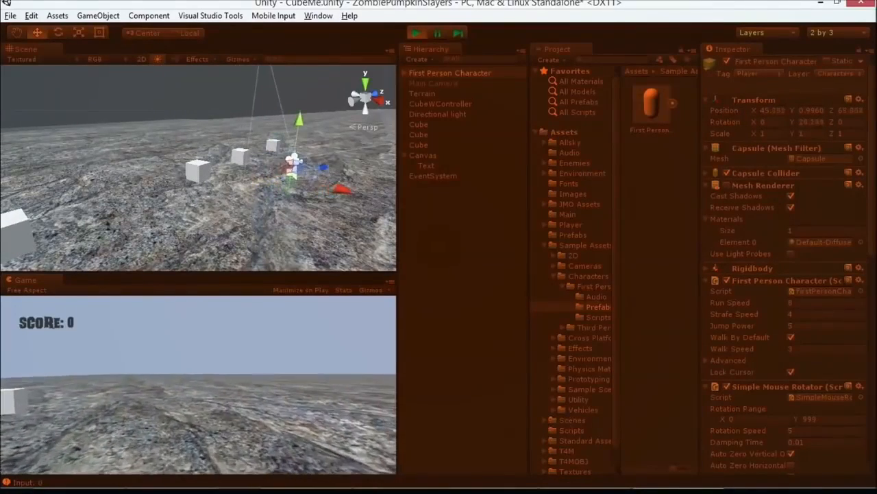
key(w)
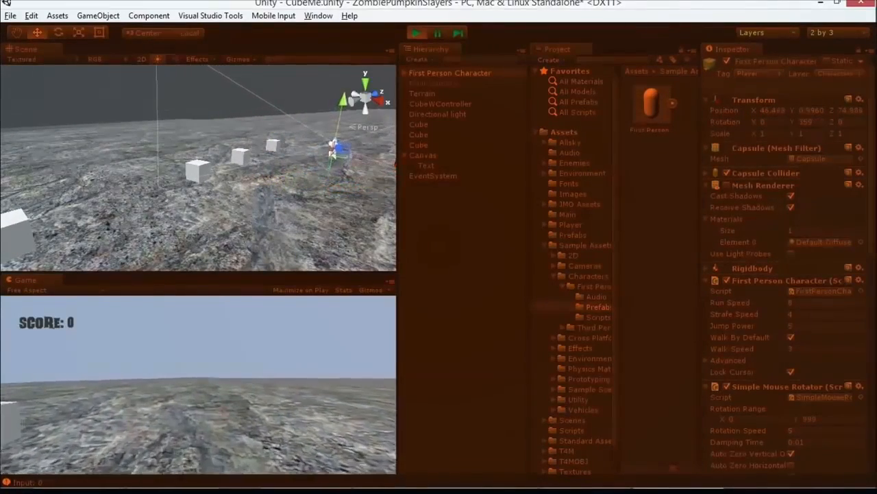
key(w)
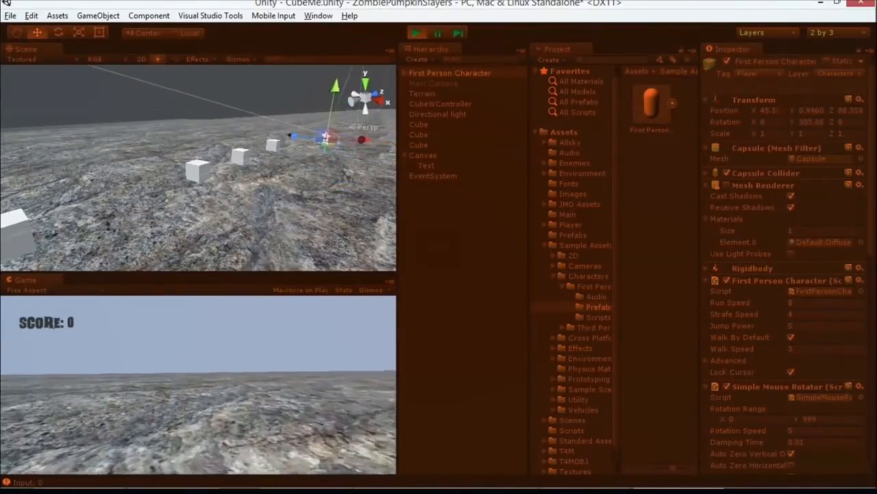
key(w)
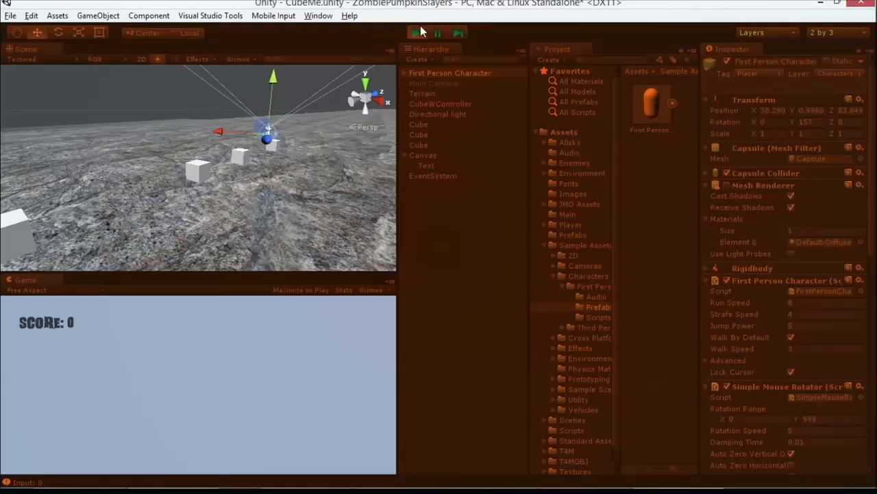
click(417, 31)
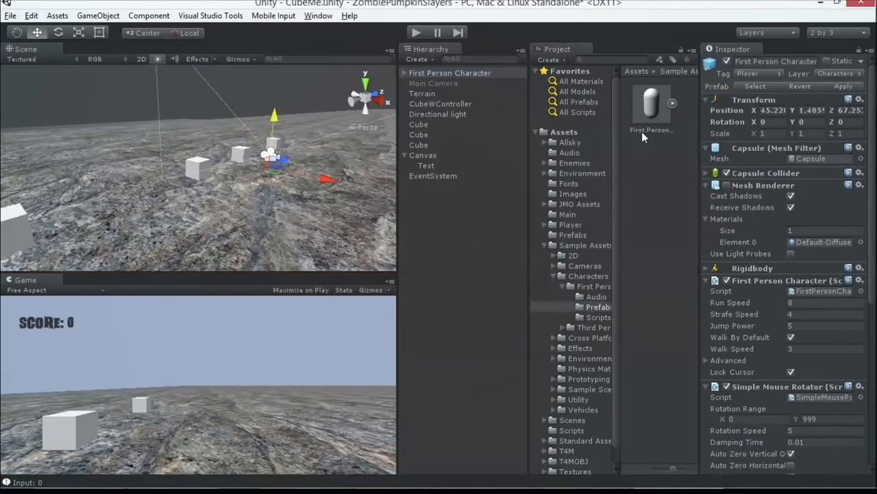
Step: Delete the First Person Character and place the Third Person Character prefab on the terrain near the cubes, at about X 45.2, Z 68.3
click(466, 73)
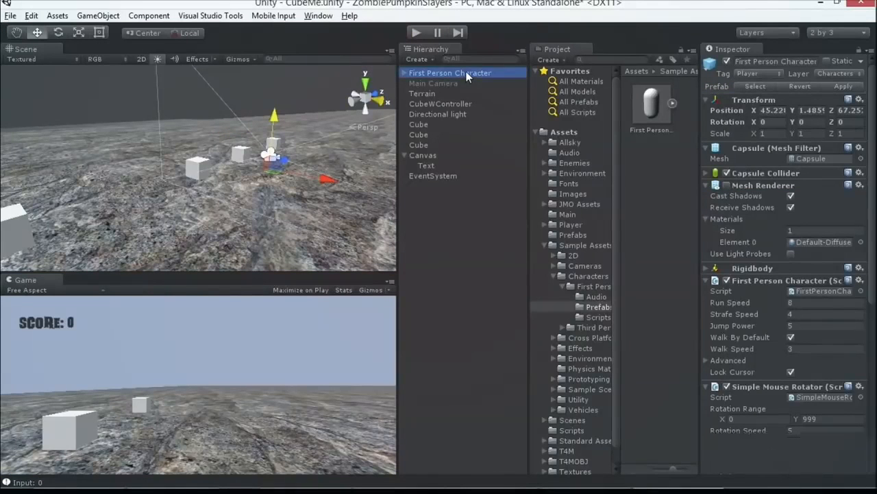
key(Delete)
click(595, 327)
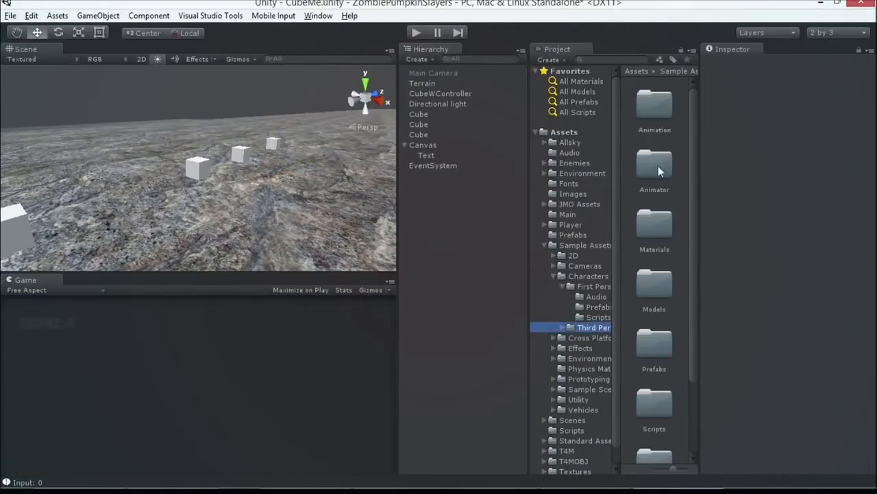
double_click(658, 305)
drag(659, 174, 275, 191)
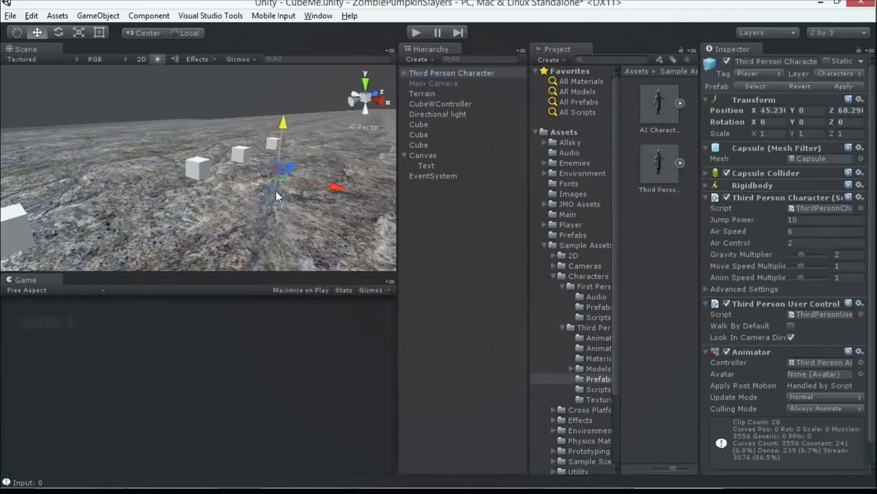
Step: Expand the Third Person Character's Ethan hierarchy and activate the Main Camera object
click(405, 73)
click(414, 83)
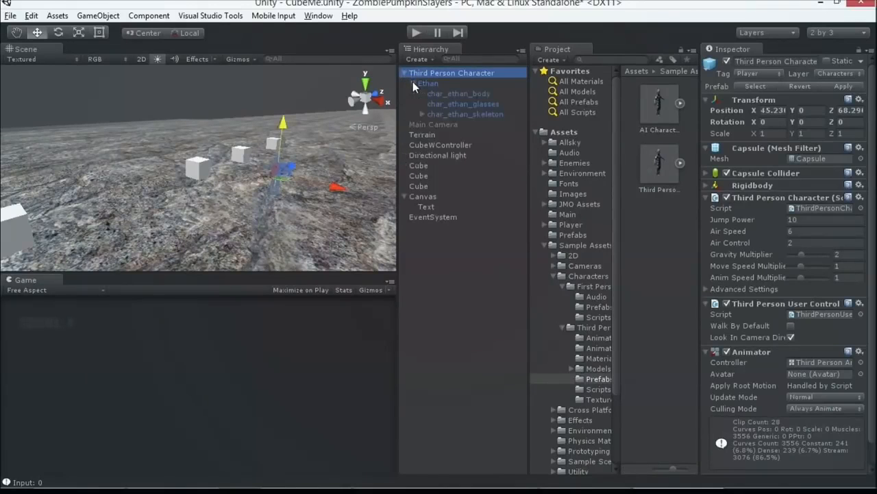
click(426, 125)
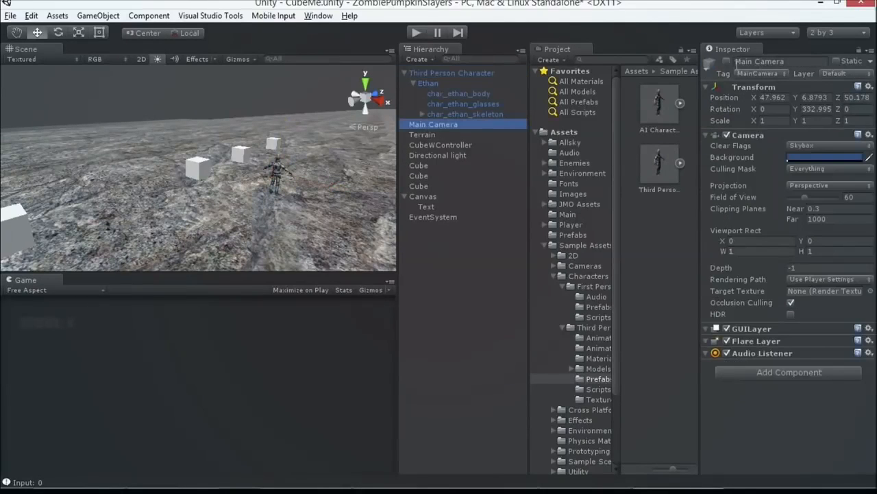
click(728, 62)
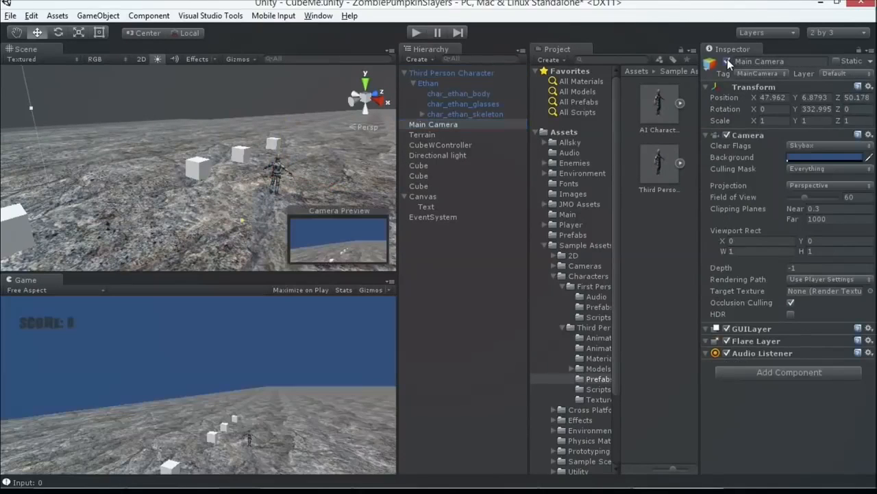
Step: Run the game, move the third person character around the terrain among the cubes, and stop playing
click(416, 32)
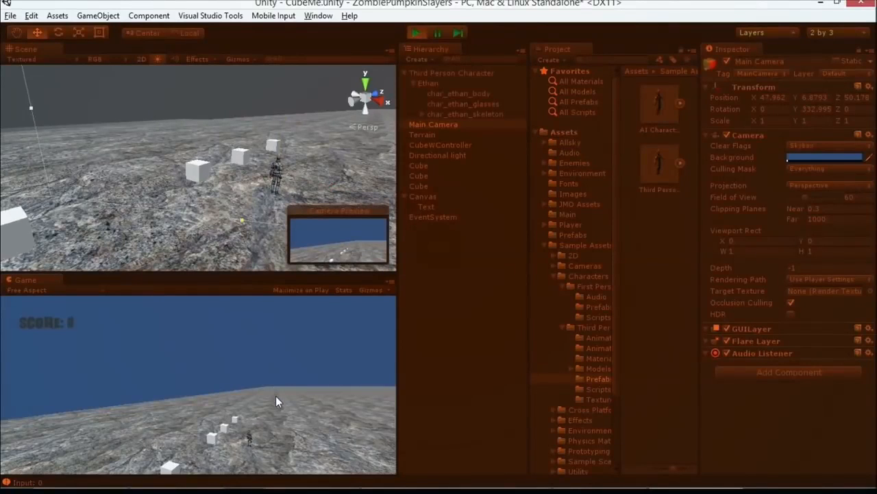
key(d)
key(a)
key(d)
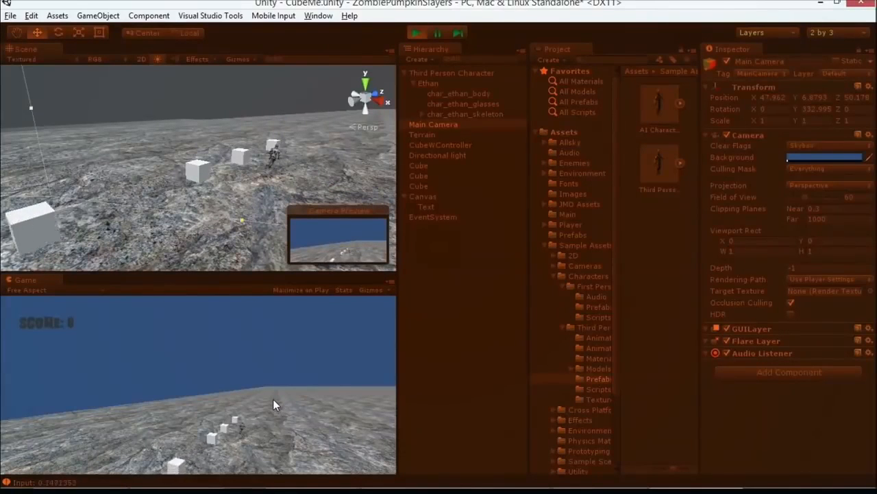
key(a)
key(d)
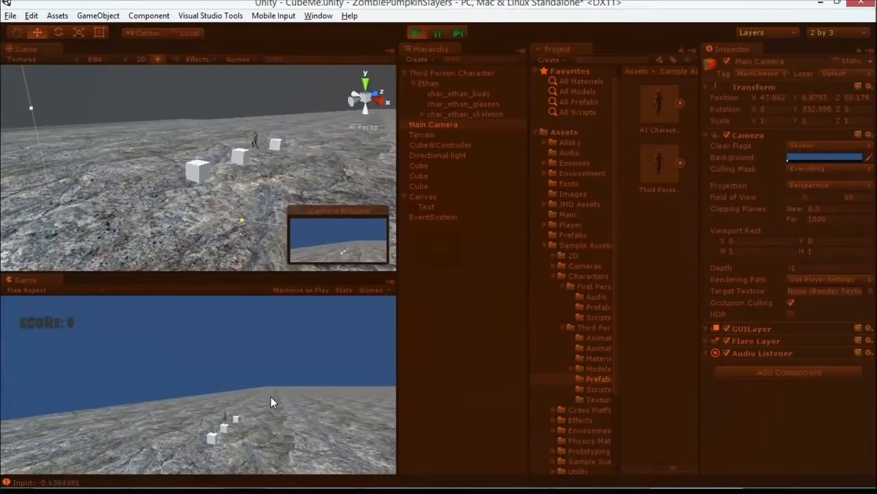
key(a)
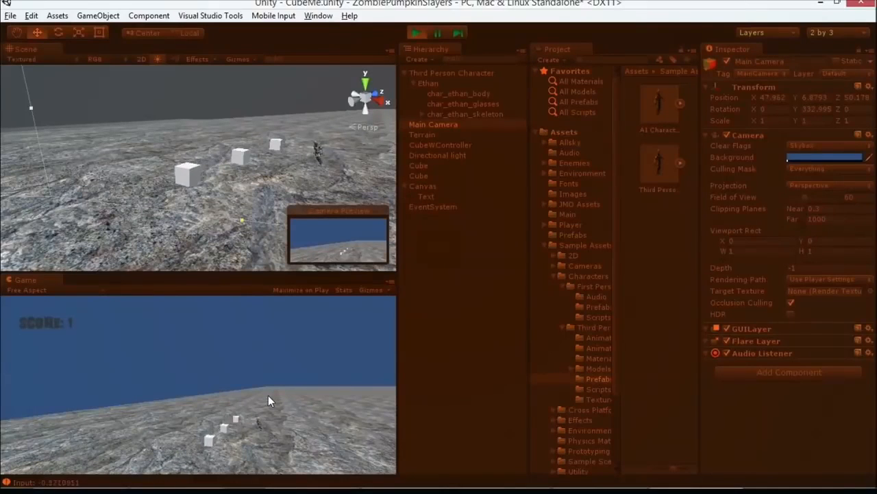
key(d)
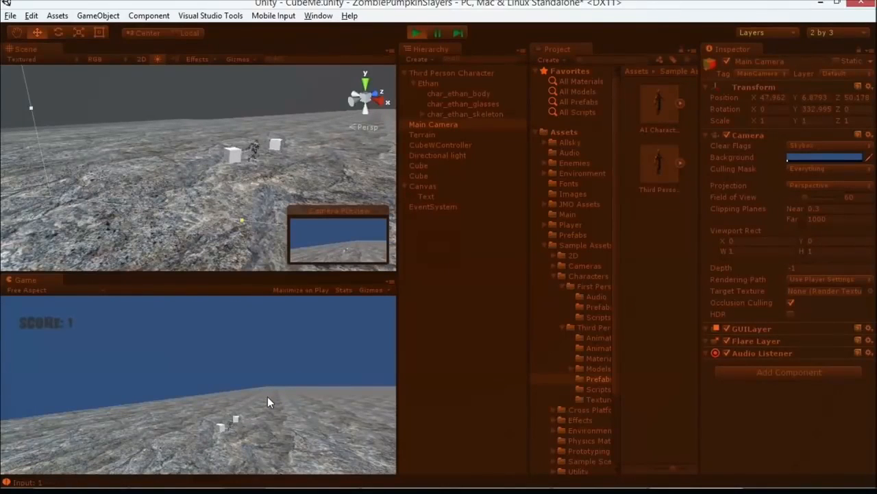
key(a)
key(d)
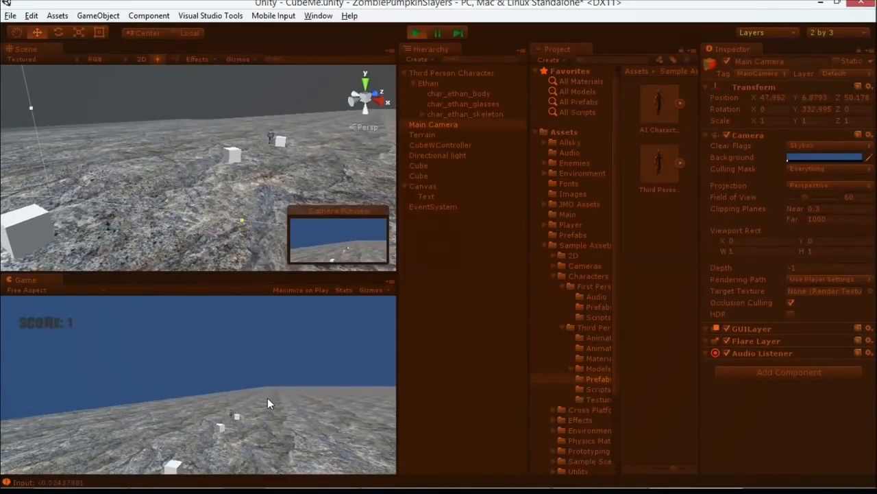
key(a)
key(d)
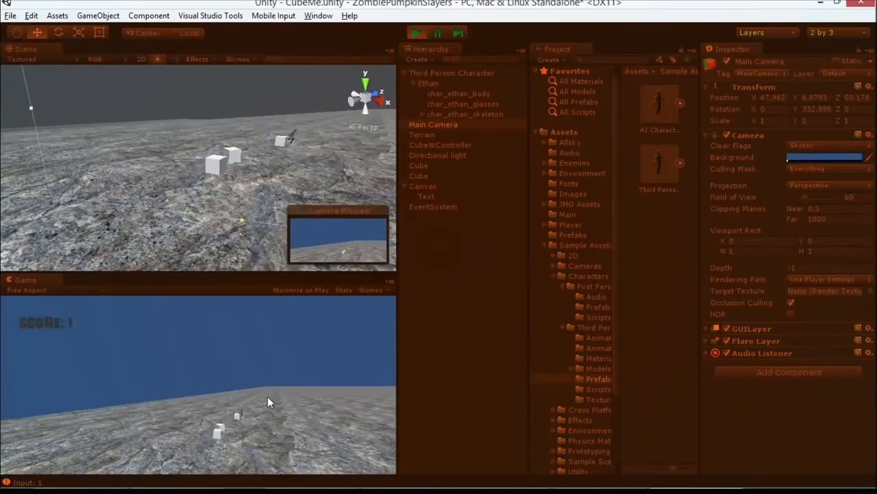
click(417, 33)
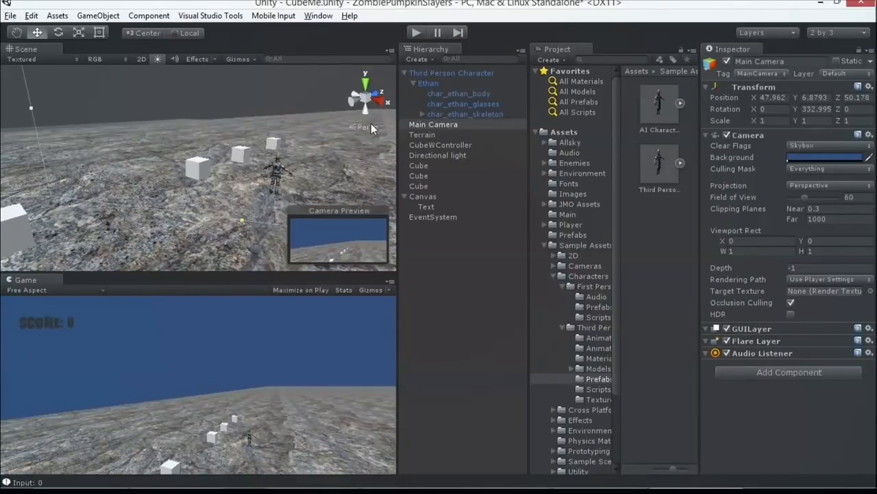
Step: Switch to the slide show and advance past the Character Controllers demo slide
key(alt)
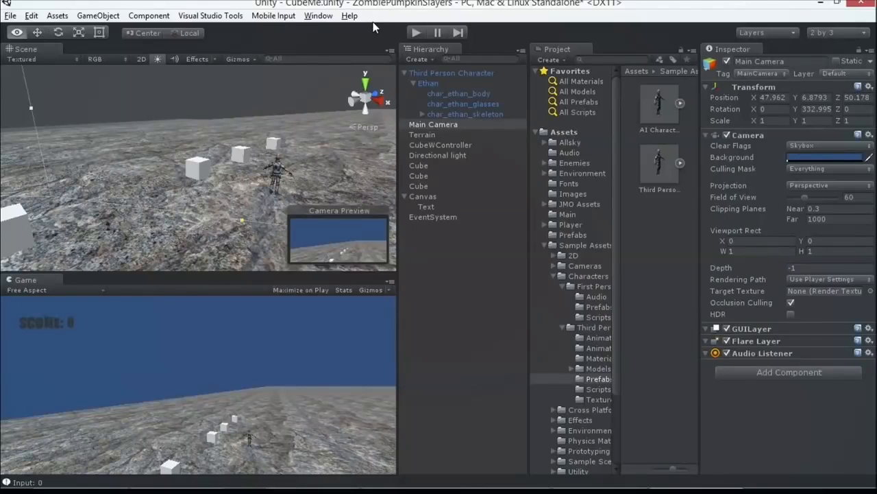
key(alt+Tab)
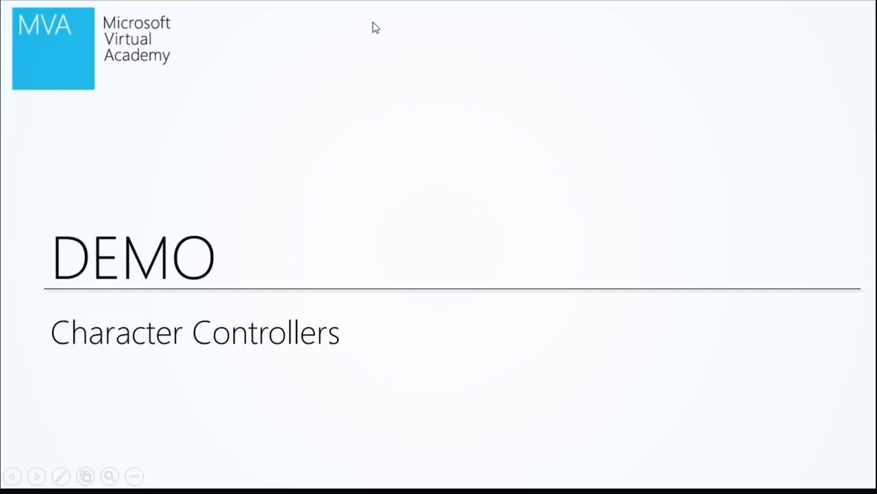
key(Right)
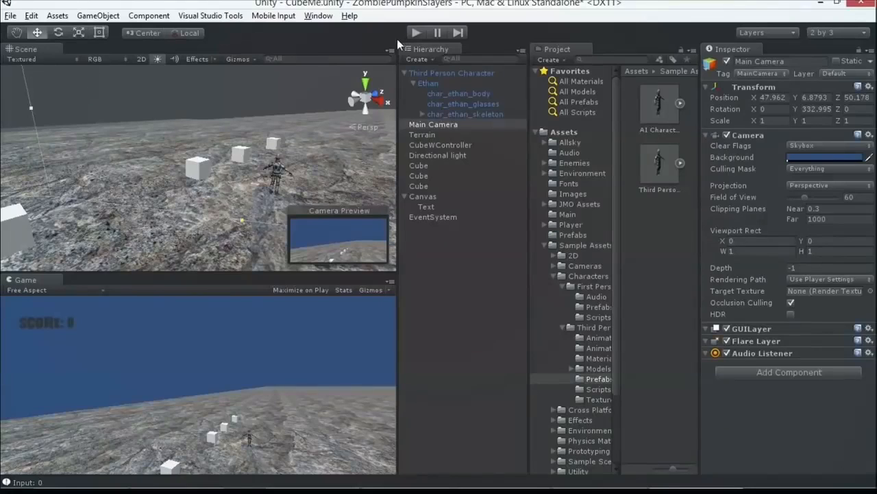
Step: Return to Unity, open the Title scene from the Scenes folder, and briefly run it to try the PLAY GAME button's highlight
scroll(540, 203, down, 3)
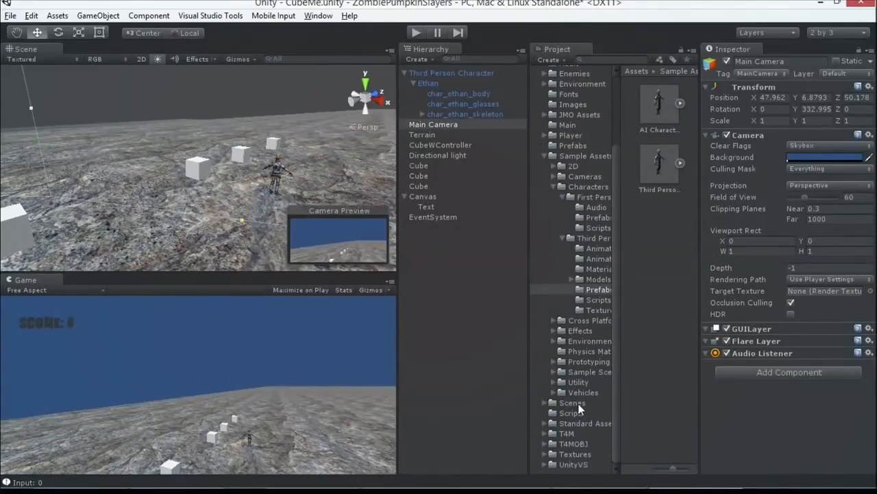
click(572, 403)
scroll(672, 341, down, 2)
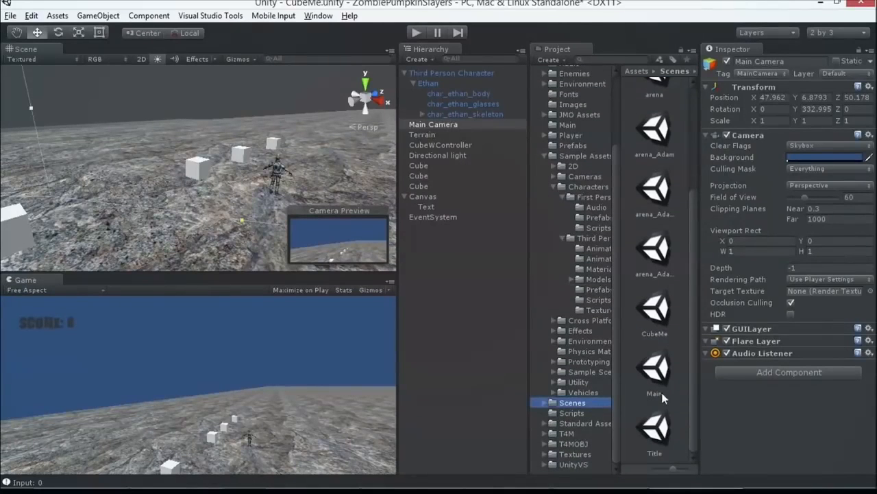
double_click(659, 421)
click(409, 273)
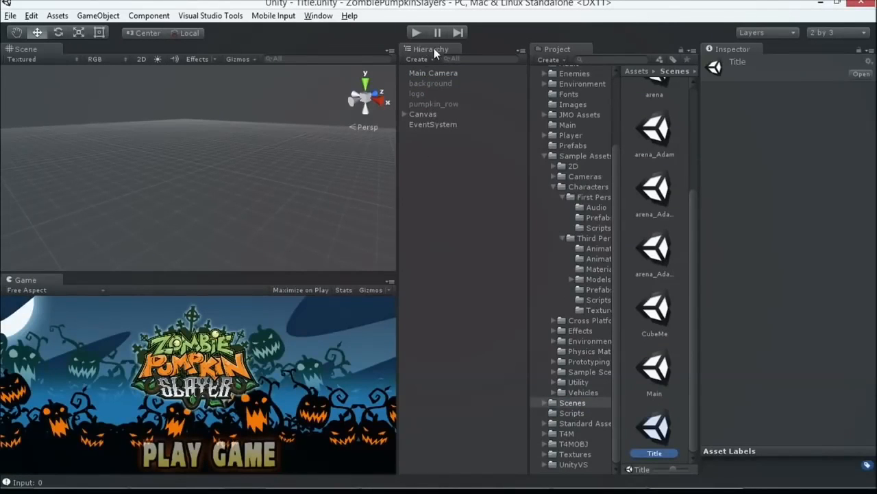
click(416, 34)
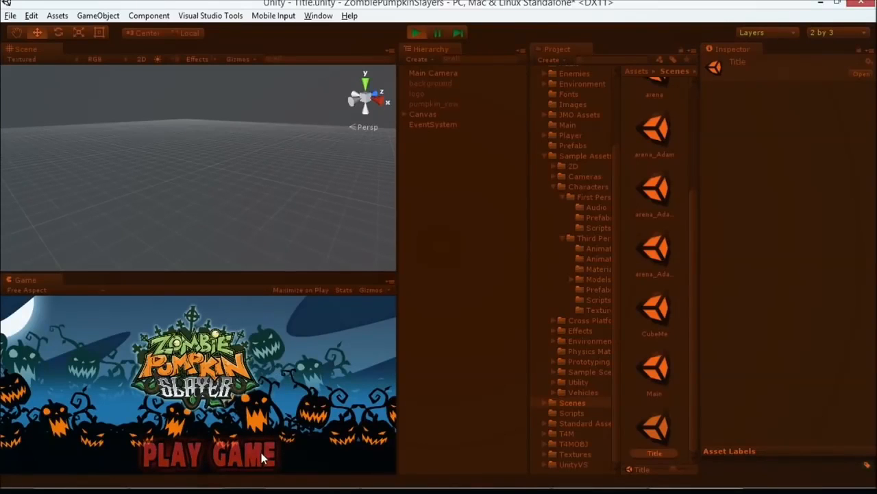
click(417, 33)
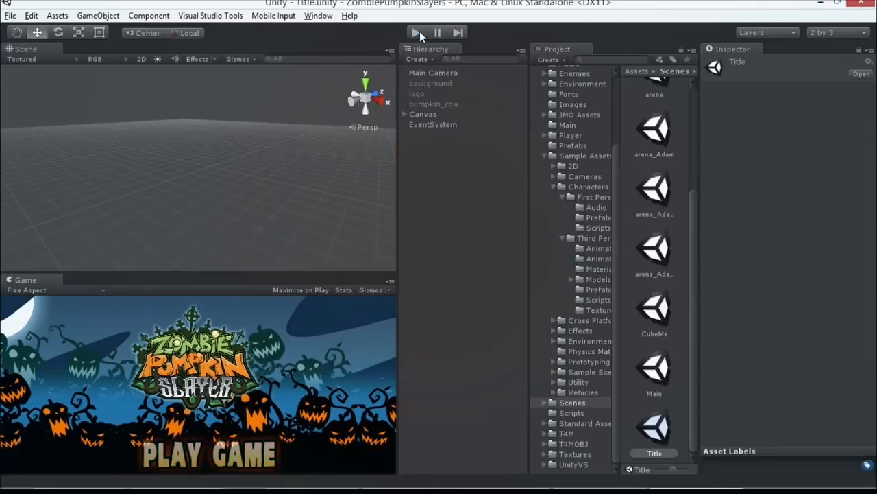
Step: Frame the Canvas in the Scene view and turn the view to face the title artwork
click(432, 113)
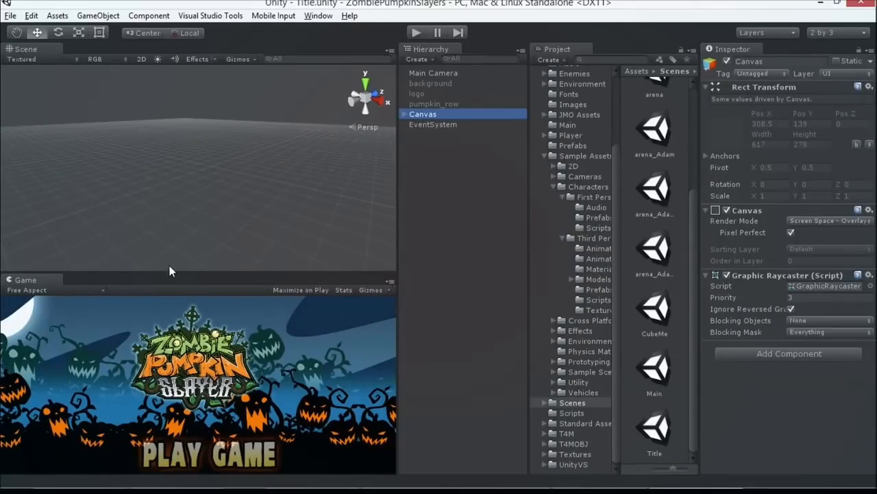
double_click(434, 114)
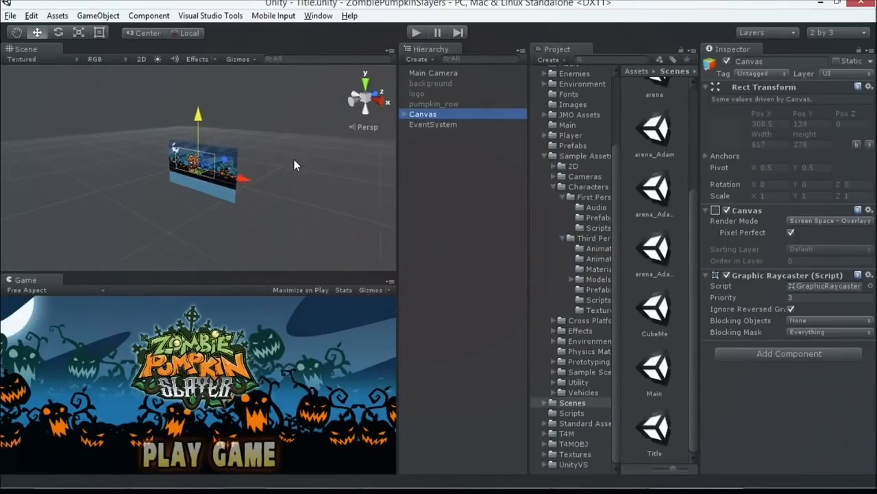
scroll(298, 185, up, 3)
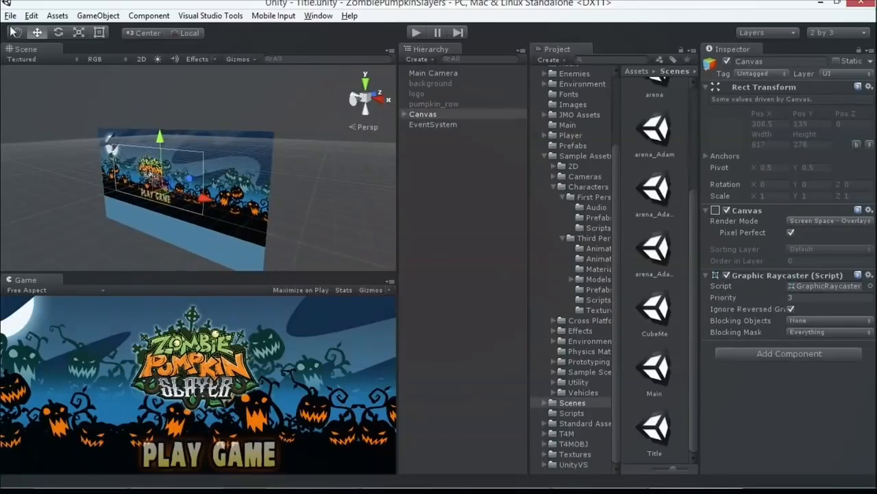
click(16, 33)
drag(51, 126, 127, 109)
right_drag(126, 110, 251, 133)
click(419, 115)
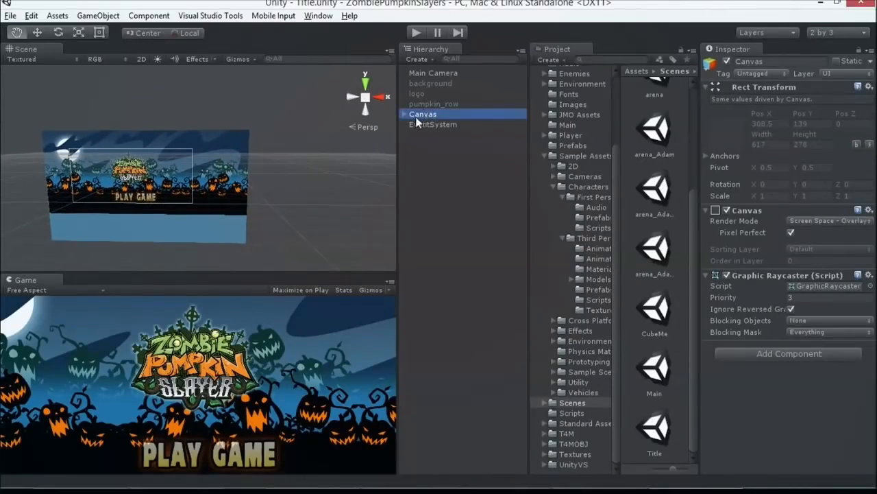
Step: Expand the Canvas in the hierarchy to list its children and view the title artwork up close in the scene
click(405, 115)
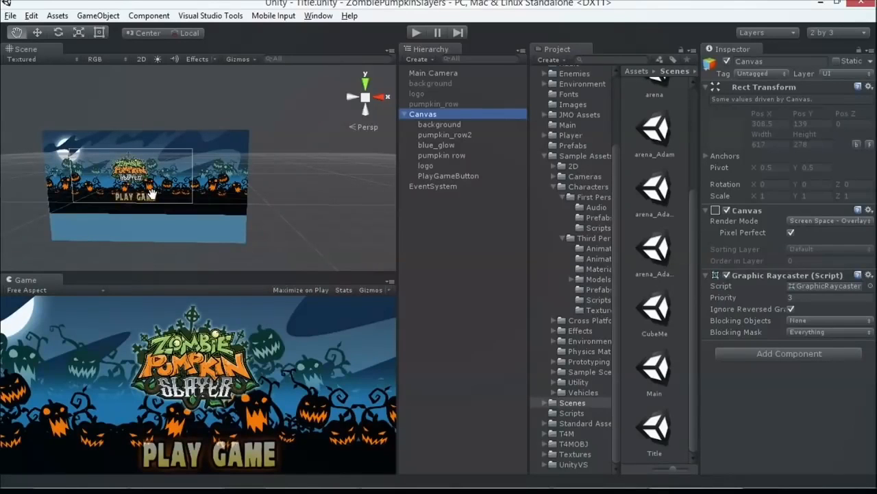
scroll(158, 183, up, 3)
drag(172, 178, 292, 141)
right_drag(291, 141, 294, 131)
scroll(295, 143, up, 2)
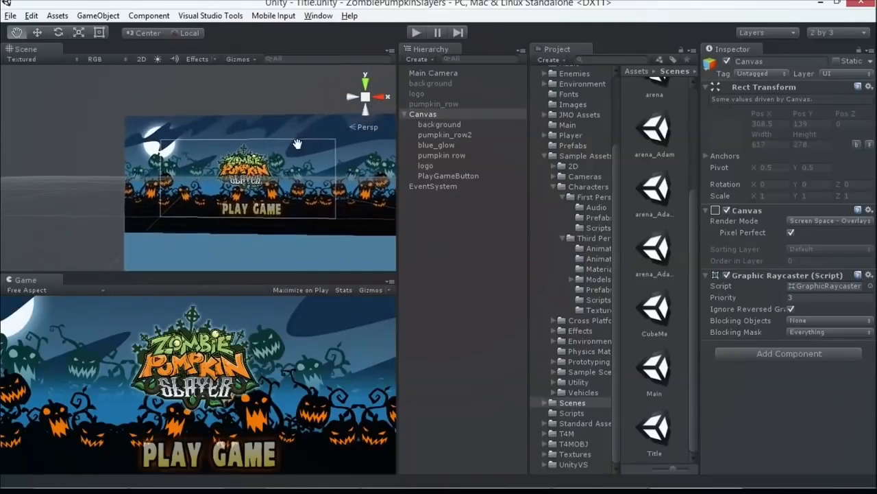
drag(296, 168, 274, 143)
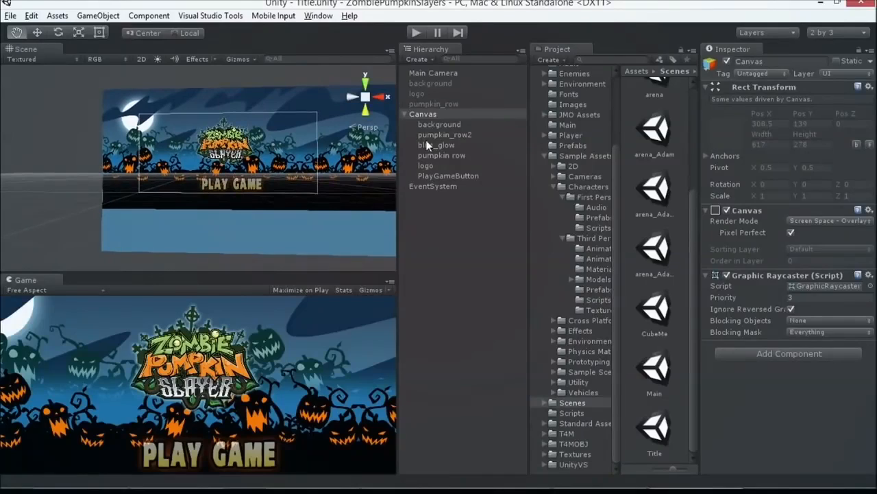
Step: Examine the Canvas and EventSystem components, and view the list of UI object types that can be created
click(424, 115)
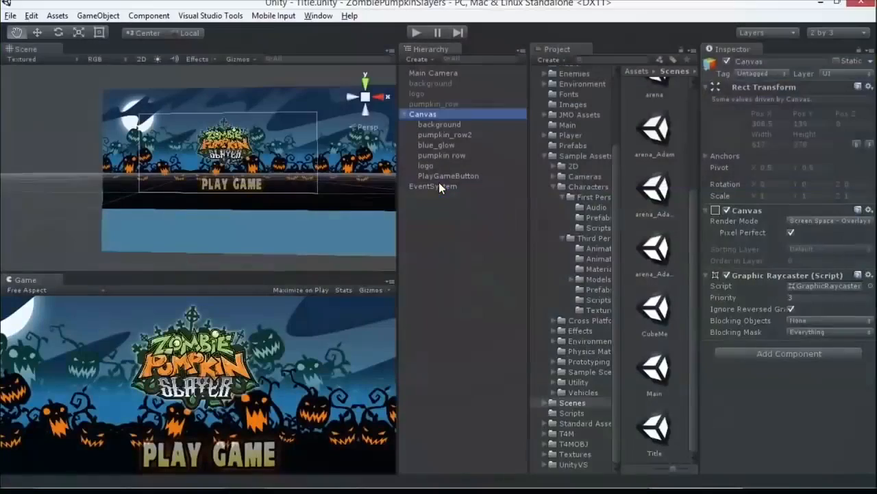
click(438, 184)
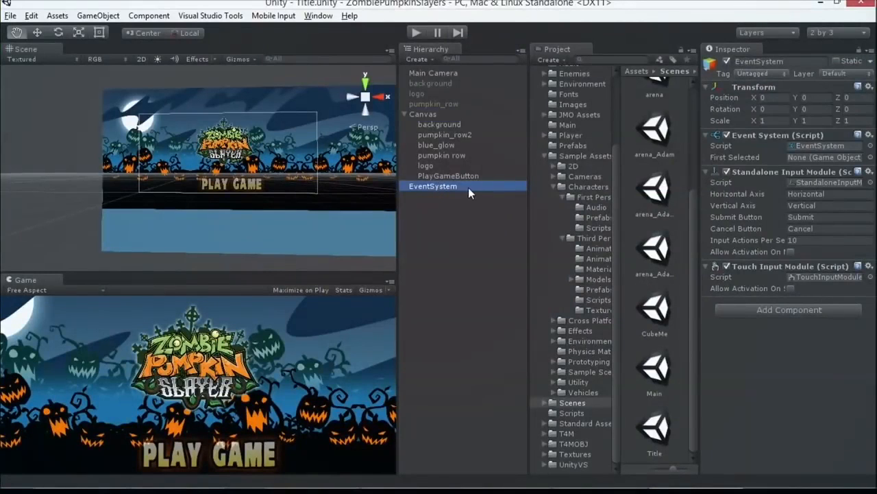
click(98, 16)
mouse_move(88, 113)
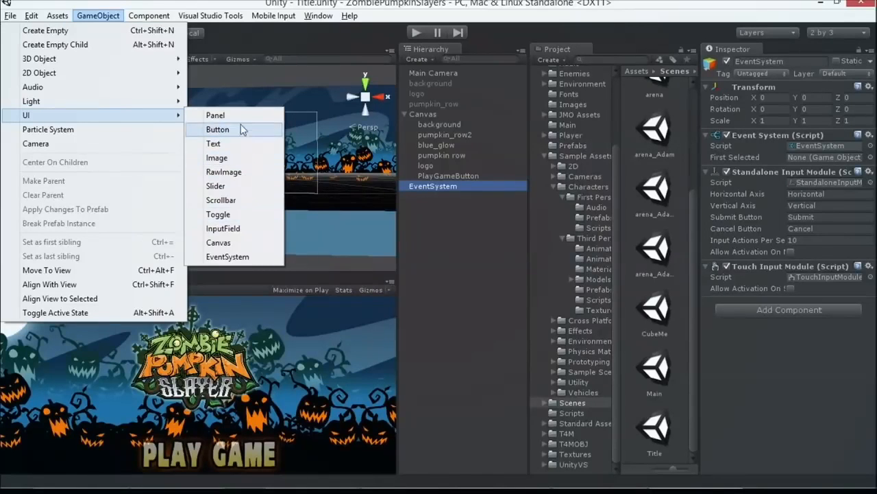
Step: Examine the image settings of the background and pumpkin_row2 objects and the components of PlayGameButton under the Canvas
click(447, 126)
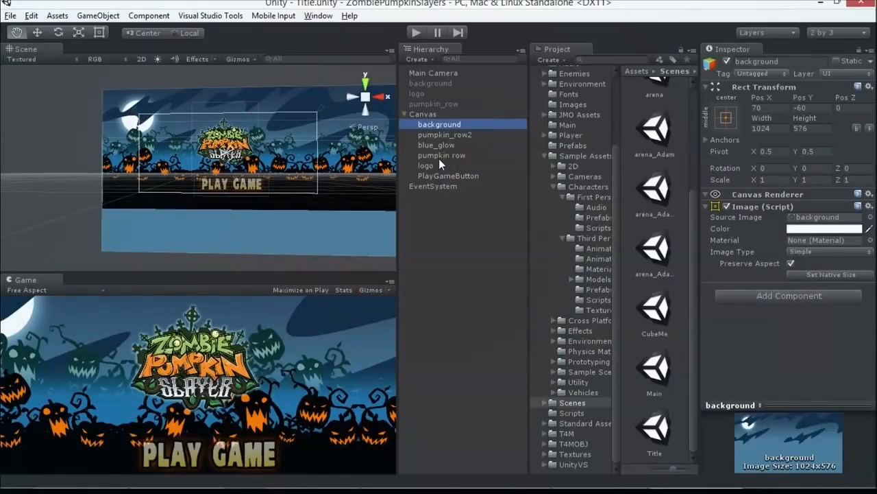
drag(438, 162, 441, 155)
key(Up)
key(Up)
key(Up)
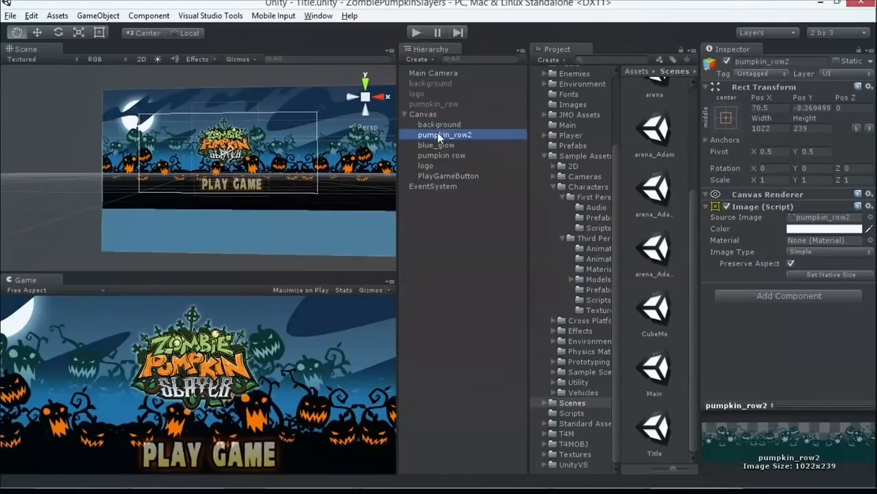
click(441, 177)
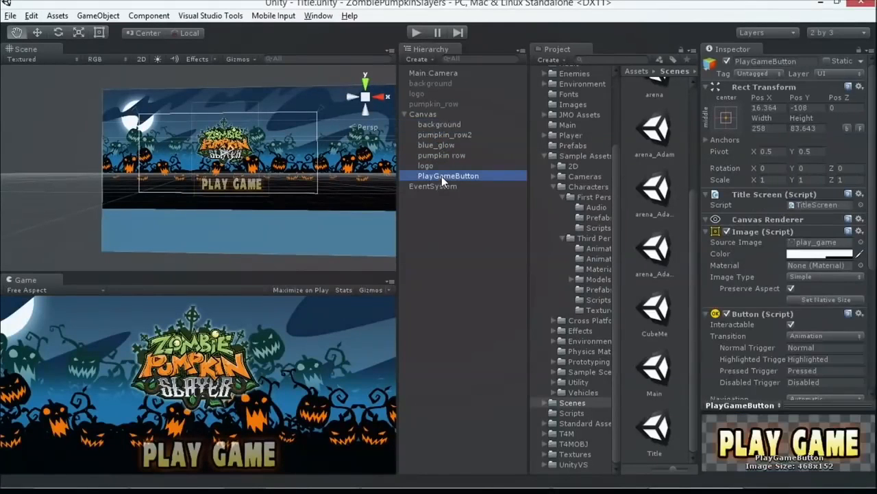
Step: Frame the Canvas's background image in the scene and toggle its active state off and on to check what it displays
click(449, 125)
double_click(448, 125)
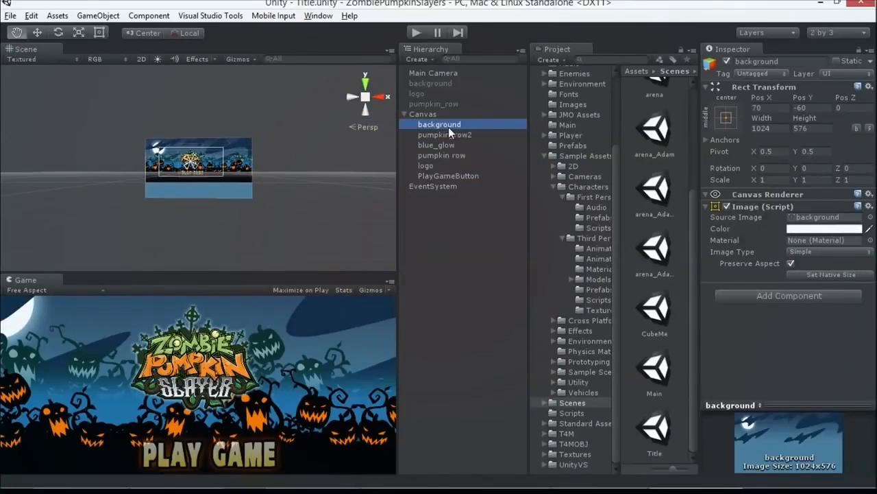
scroll(289, 171, up, 10)
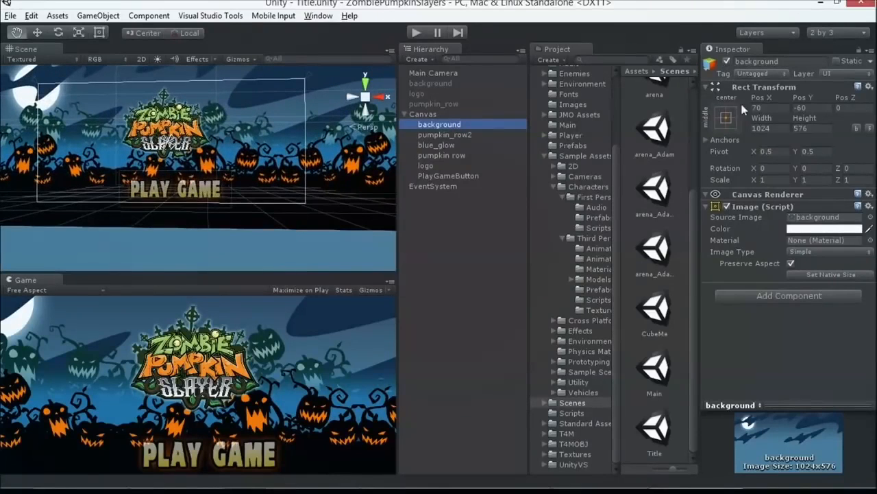
click(727, 61)
click(726, 61)
click(726, 61)
click(727, 61)
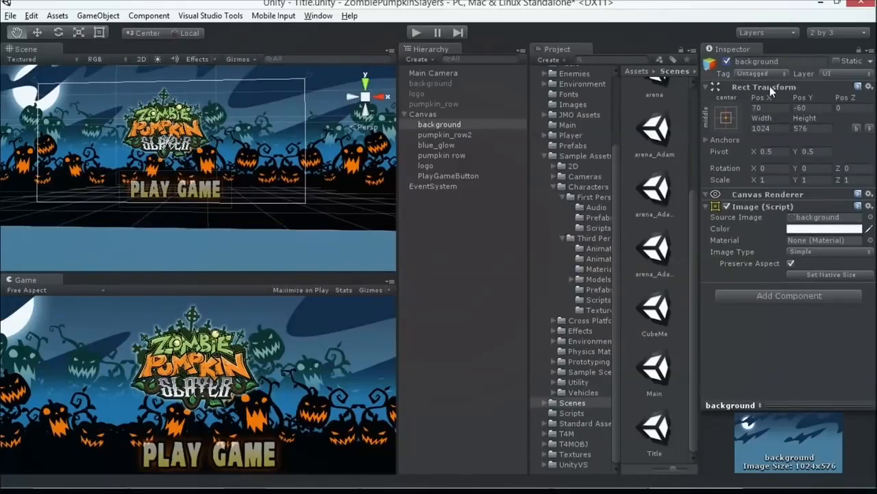
Step: View the anchor presets available for the background image and close them without choosing one
click(727, 117)
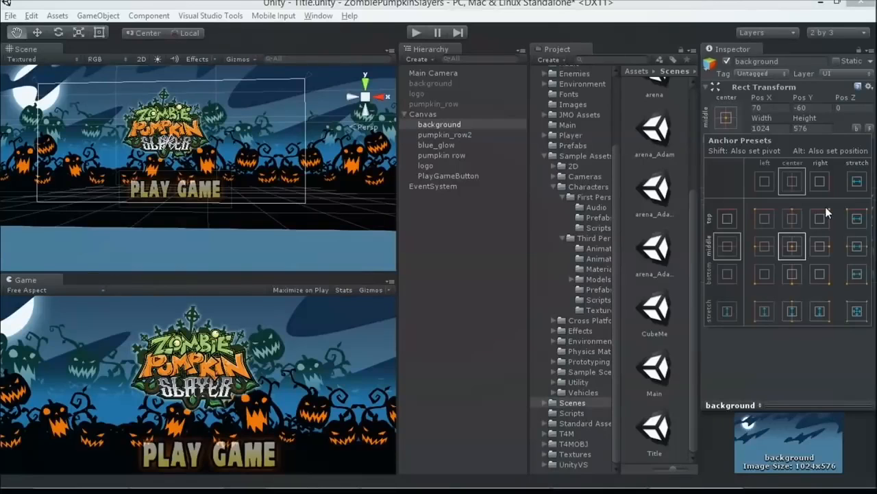
click(730, 341)
click(430, 123)
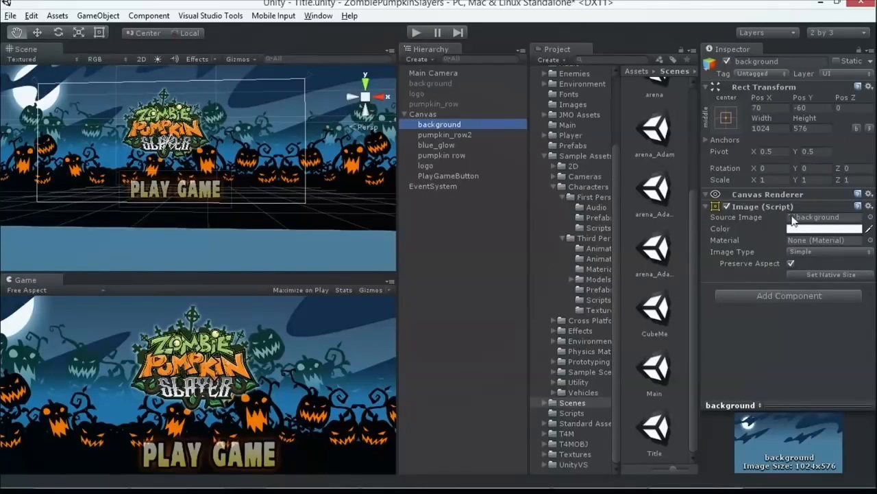
Step: Toggle the active state of pumpkin_row2 and blue_glow in turn to see what each contributes to the title artwork, leaving both active
click(459, 135)
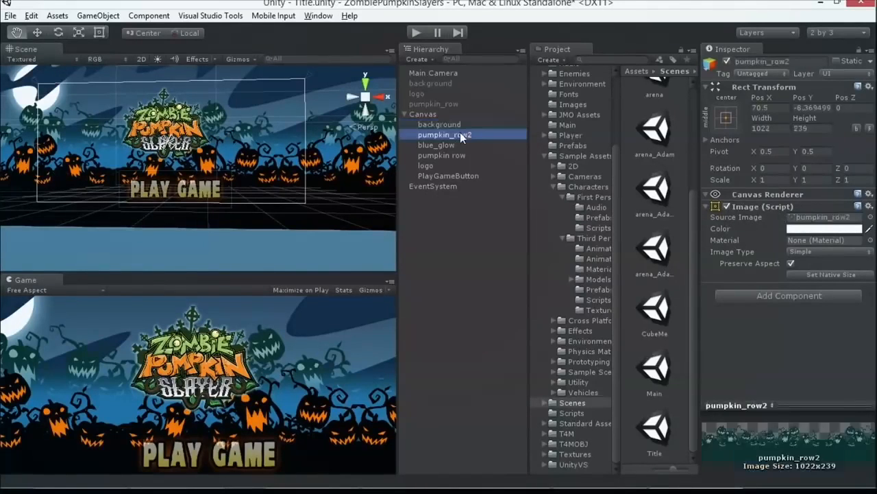
click(727, 61)
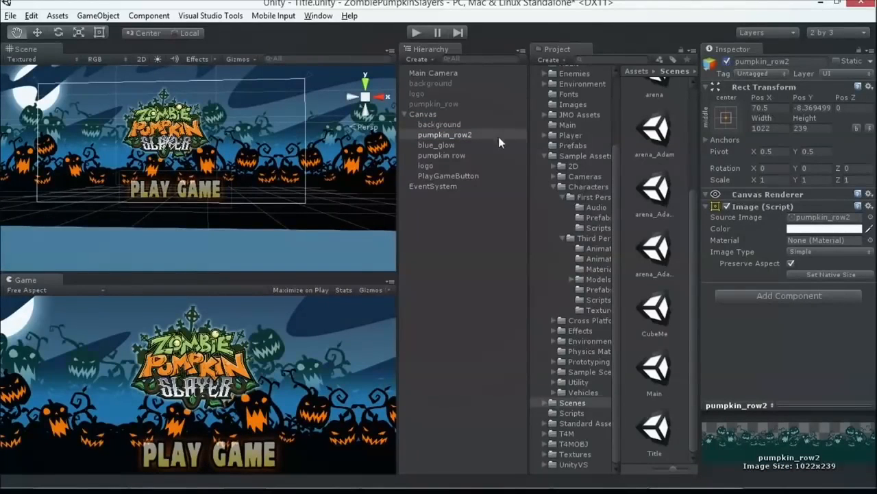
click(437, 144)
click(726, 60)
click(725, 60)
click(726, 60)
click(726, 60)
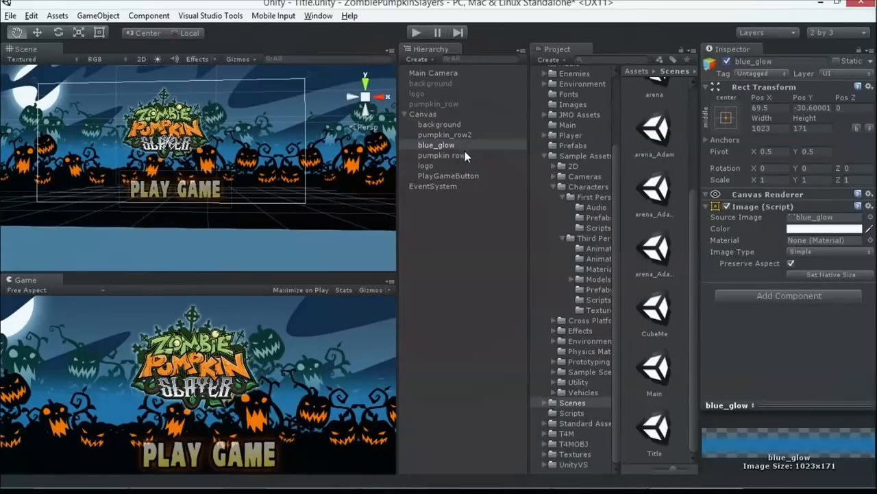
Step: Toggle the pumpkin row image under the Canvas off and on to see its part of the title artwork
click(465, 153)
click(726, 61)
click(726, 61)
click(726, 61)
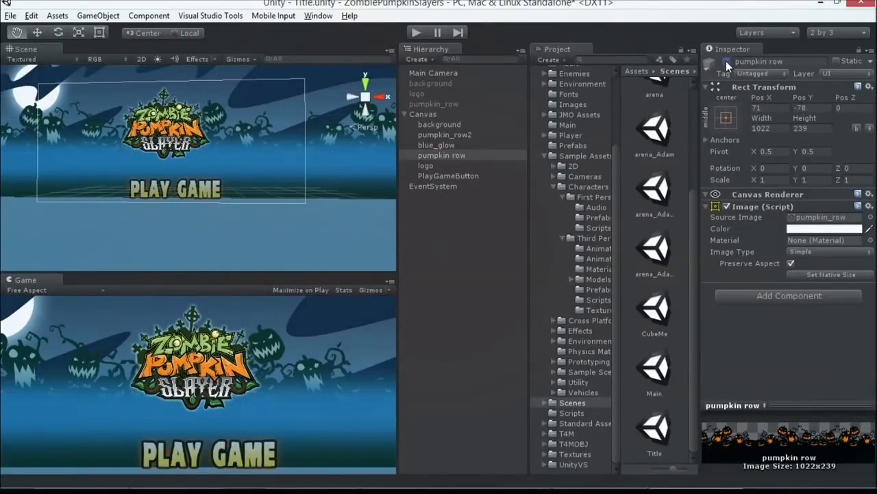
click(726, 61)
Step: Toggle the Canvas's logo image off and on to see its part of the title screen, leaving it active
click(502, 167)
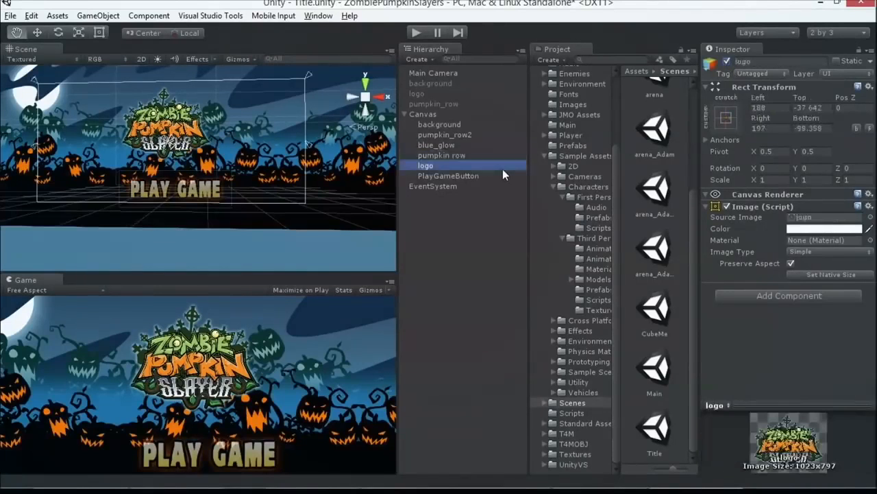
click(727, 62)
click(727, 61)
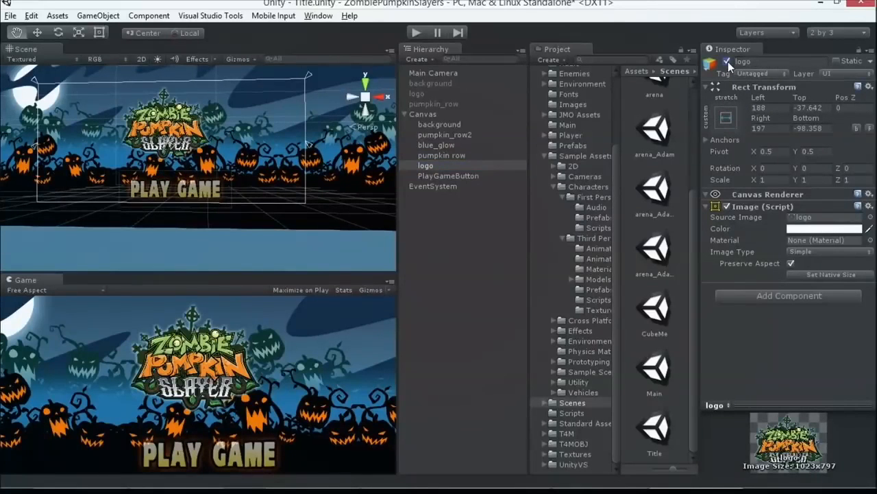
click(727, 61)
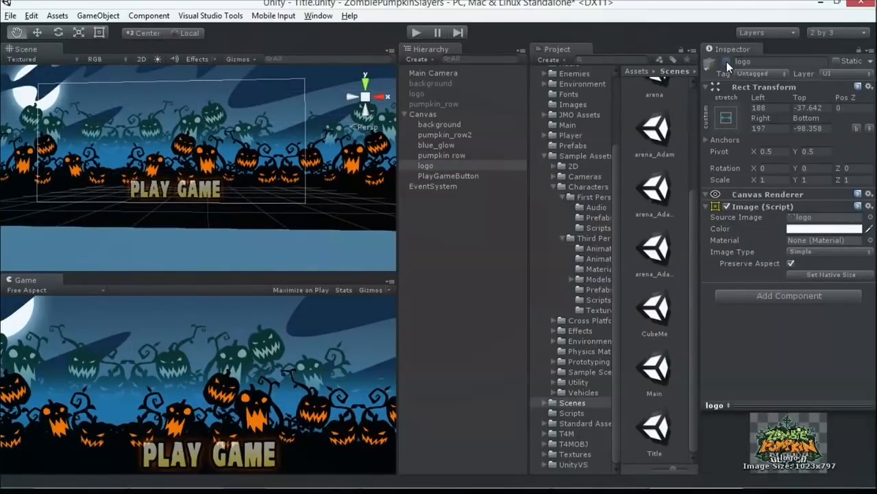
click(726, 61)
click(728, 62)
click(727, 62)
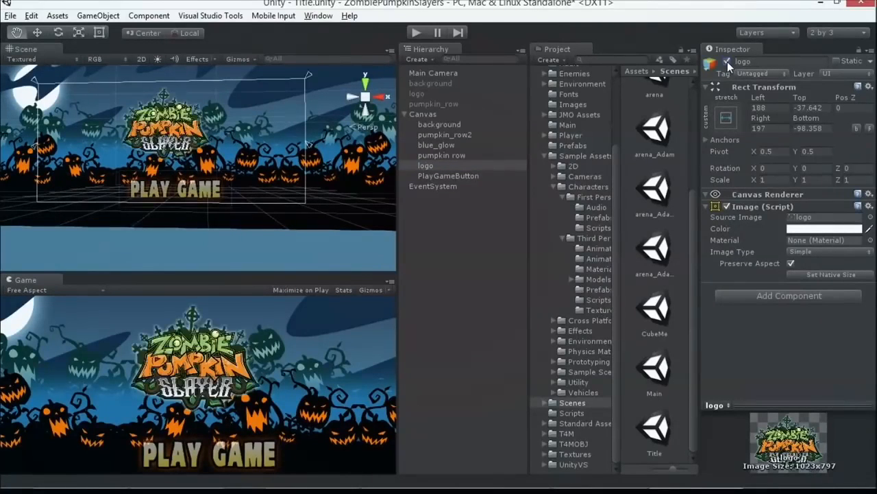
Step: Examine the logo's anchor presets and widen the Scene and Game views to see how the anchored artwork adapts
click(727, 116)
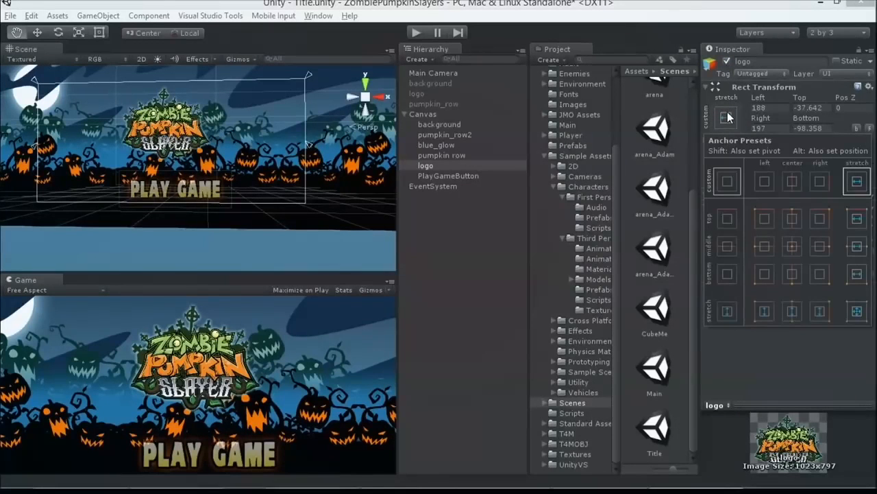
click(416, 200)
drag(396, 201, 418, 202)
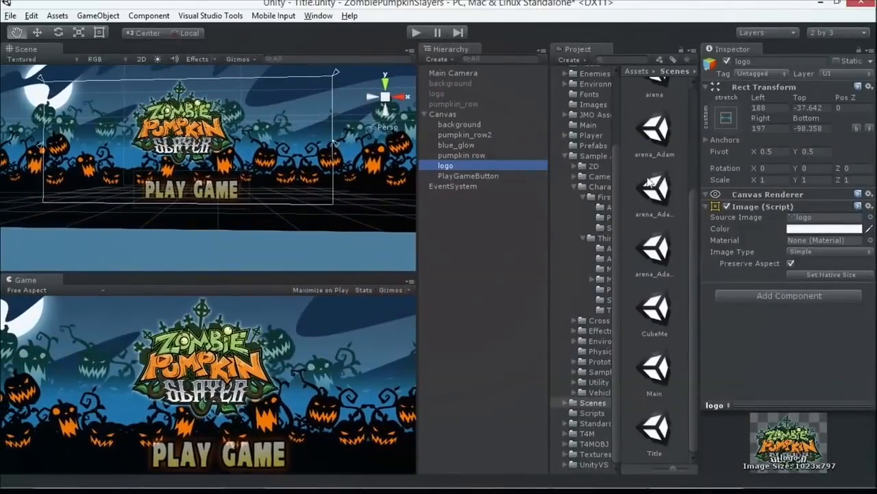
click(727, 118)
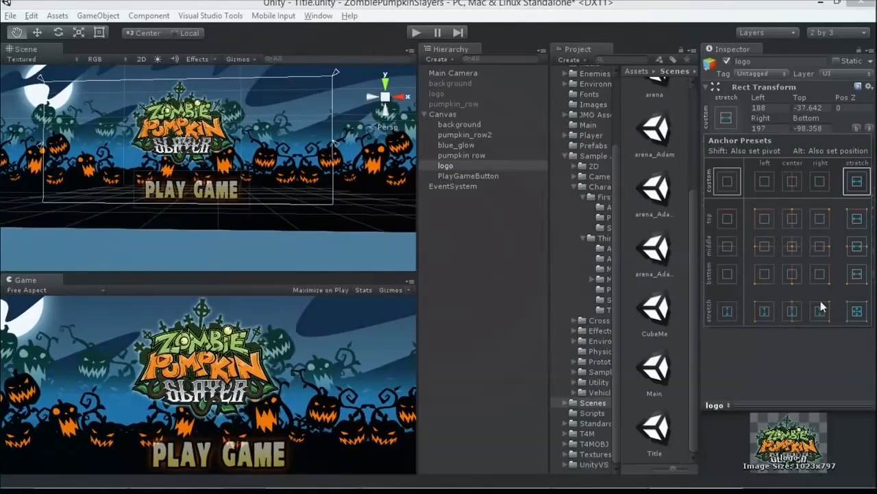
click(439, 177)
Step: Examine PlayGameButton's Image, Button and Animator components, including its transition triggers and On Click event
click(445, 175)
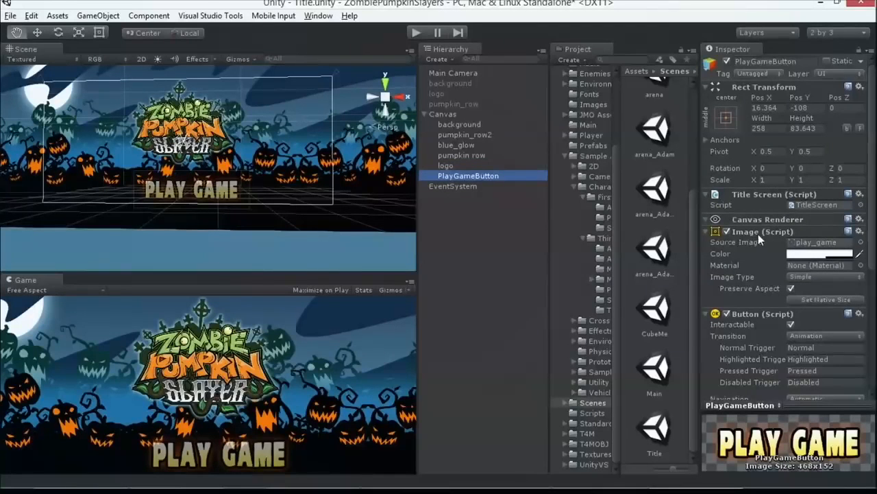
scroll(757, 234, down, 3)
scroll(754, 173, down, 6)
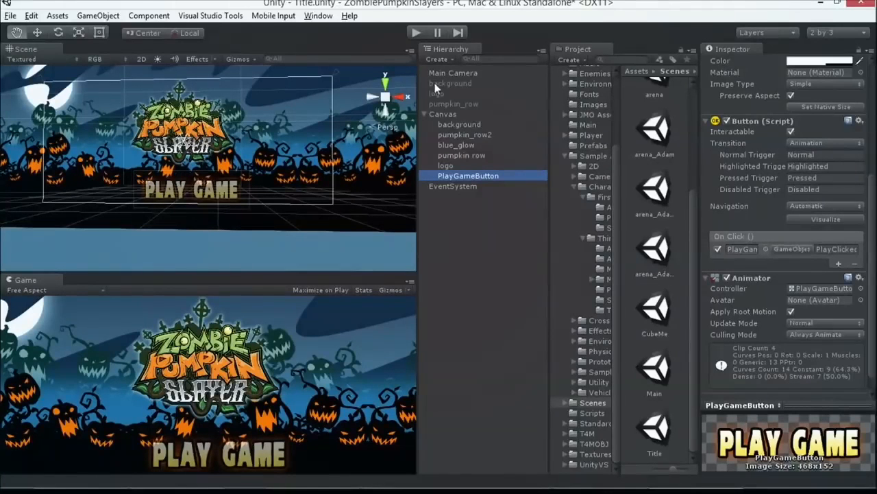
Step: Create a UI Button under the Canvas and set its transition to Animation, cancelling the auto-generated animation controller
click(149, 15)
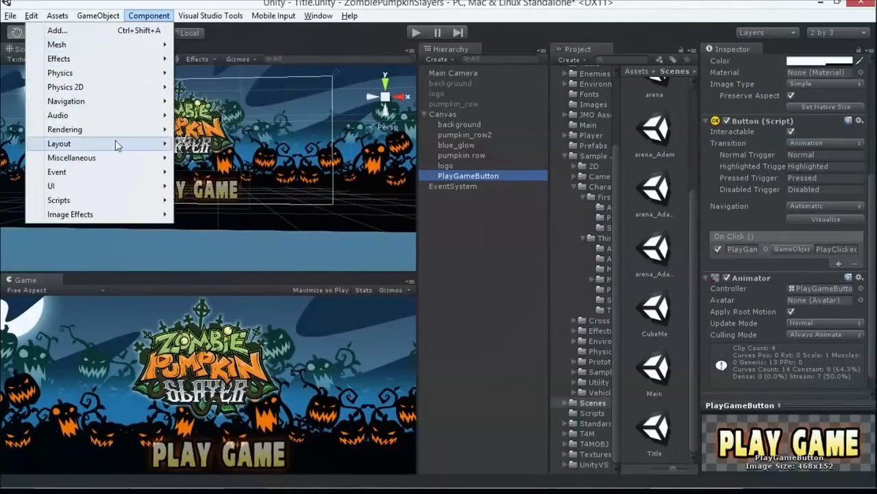
mouse_move(98, 15)
mouse_move(104, 115)
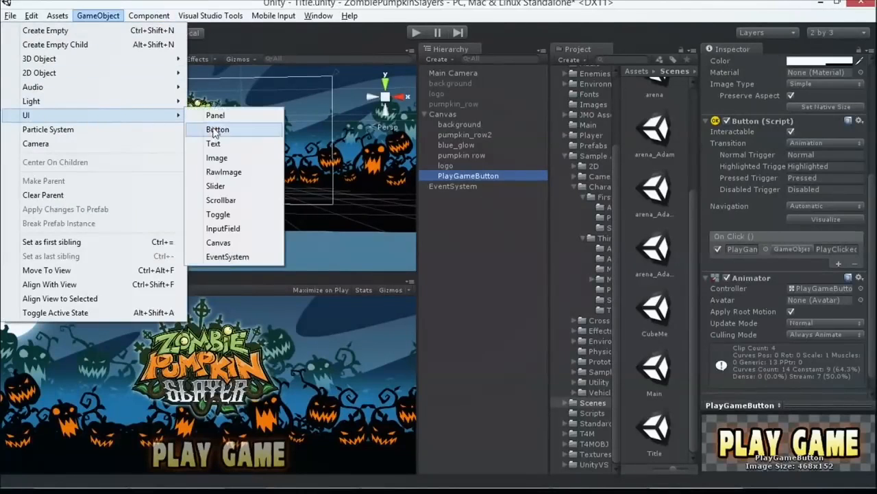
click(210, 130)
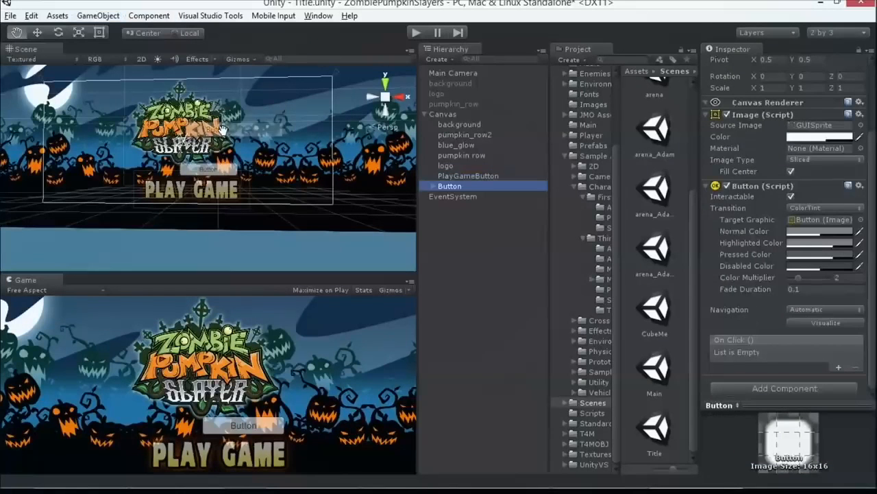
click(818, 207)
click(785, 264)
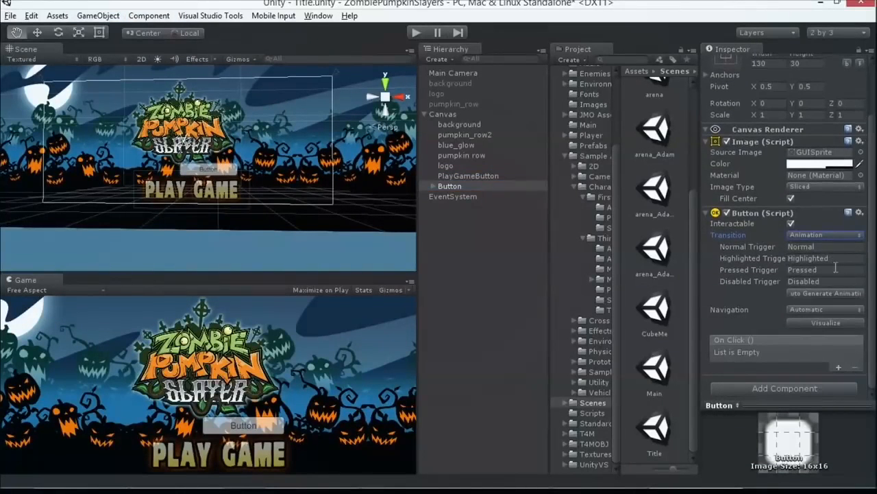
click(800, 294)
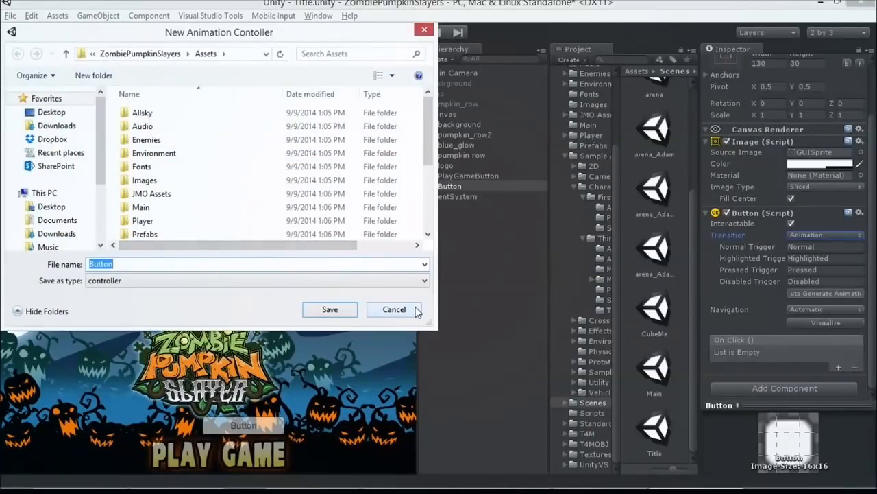
click(394, 309)
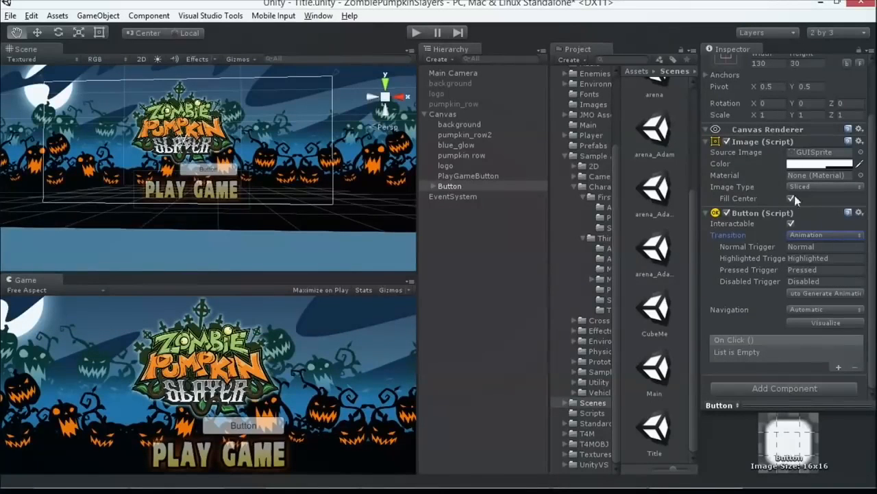
Step: Expand the new Button to view its Text child's settings and delete the Button from the Canvas
click(469, 186)
click(432, 185)
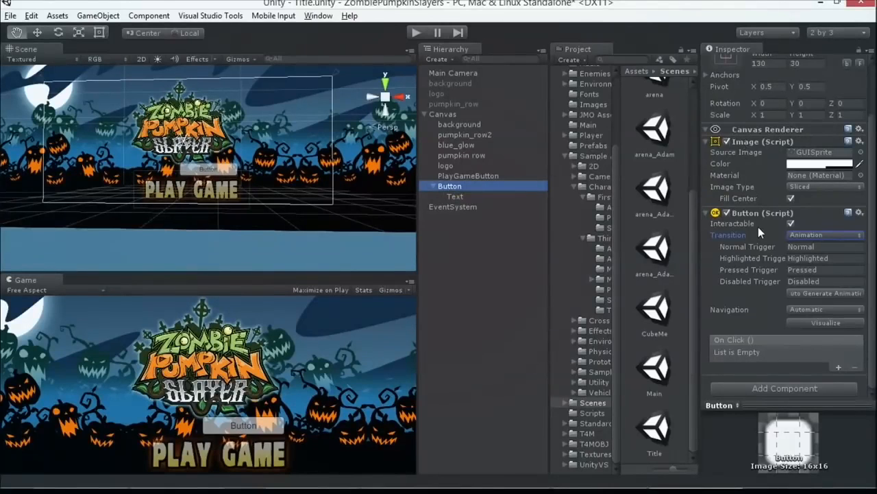
click(523, 197)
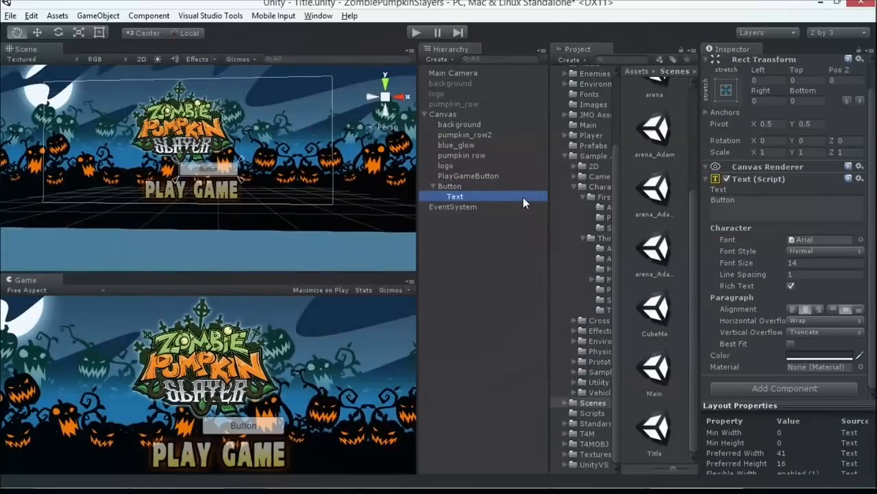
click(483, 187)
key(Delete)
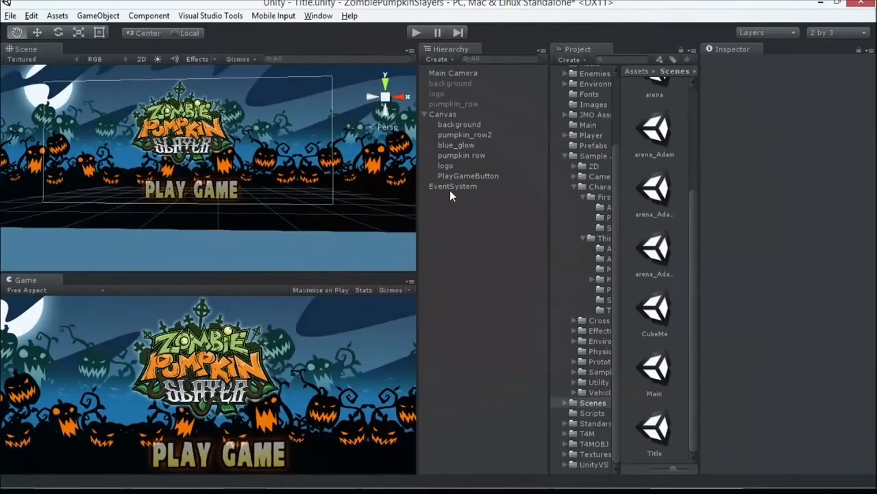
Step: Examine PlayGameButton's On Click event, including its target object, its PlayClicked argument and the functions it can call
click(450, 187)
click(452, 177)
scroll(798, 315, down, 5)
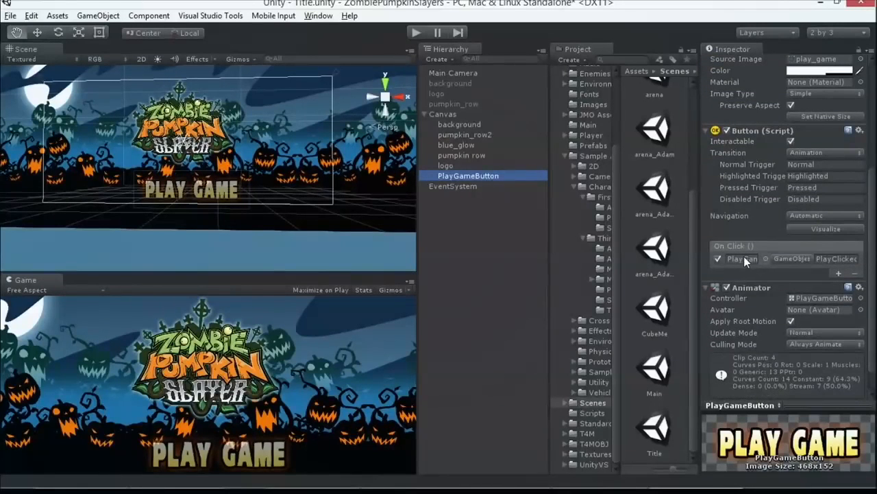
click(744, 259)
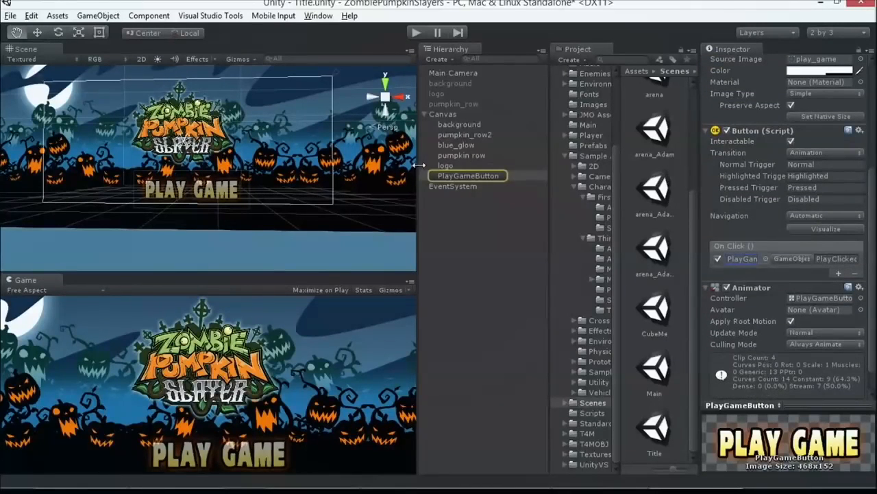
click(823, 259)
mouse_move(809, 294)
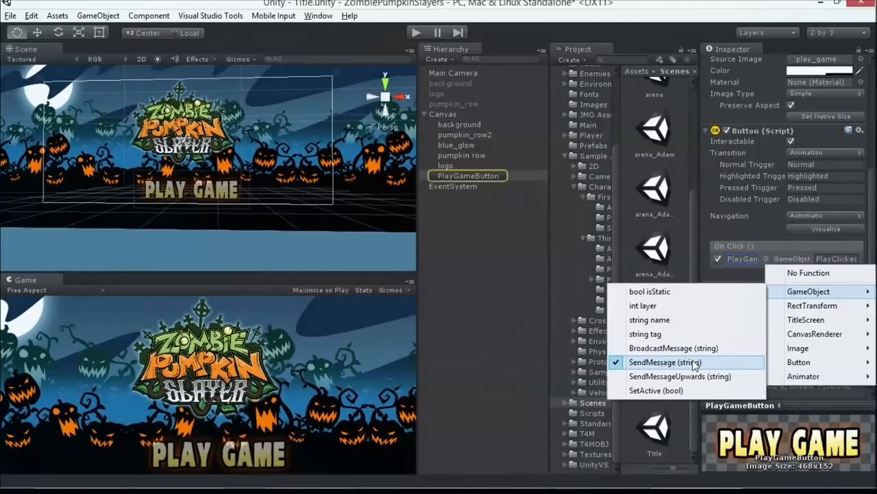
click(801, 259)
click(801, 260)
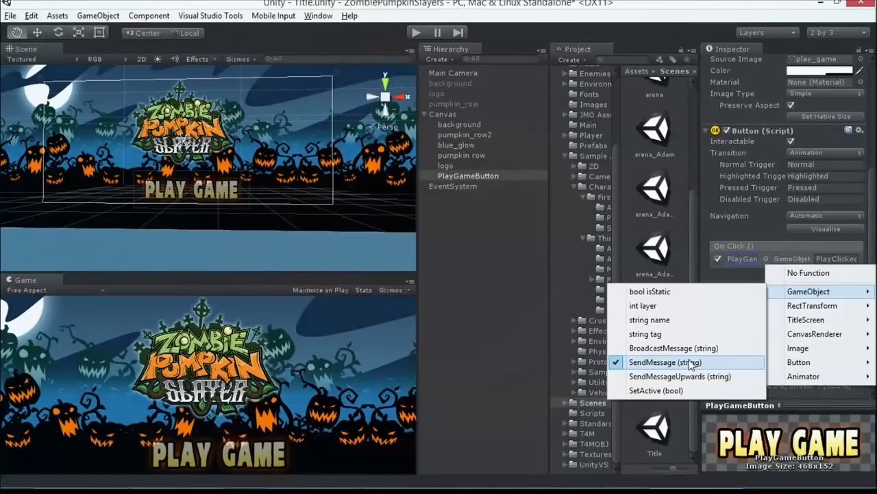
click(851, 162)
Step: Open PlayGameButton's TitleScreen script in Visual Studio, examine its PlayClicked method and return to Unity
drag(871, 179, 873, 106)
double_click(808, 169)
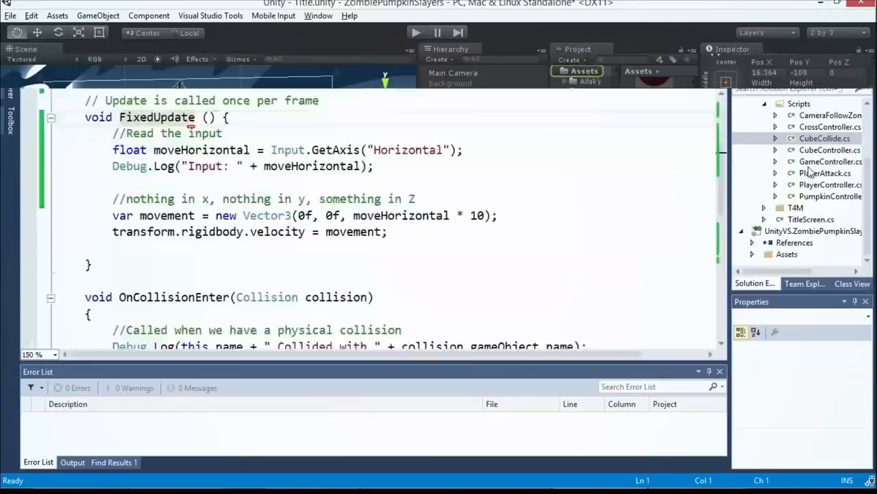
click(269, 146)
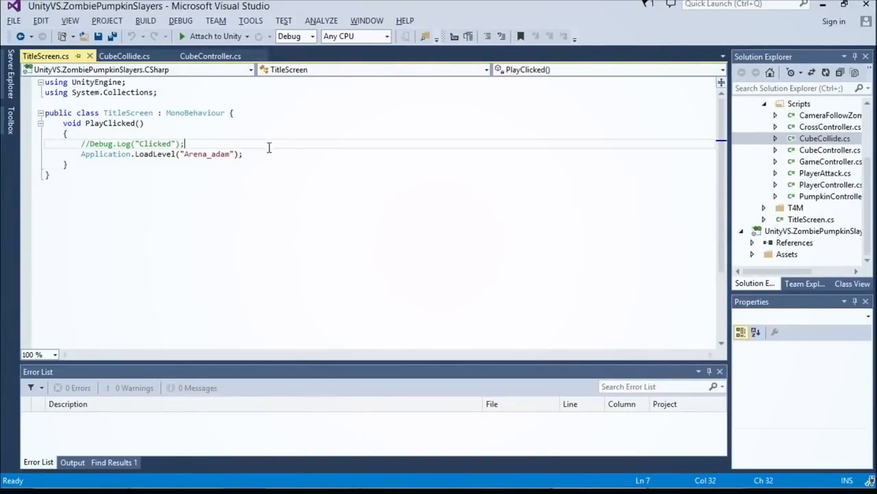
double_click(127, 124)
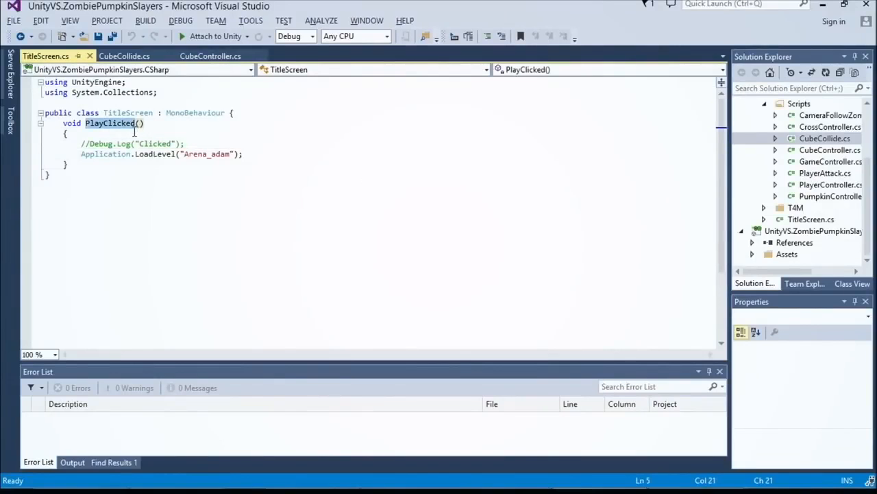
key(alt+Tab)
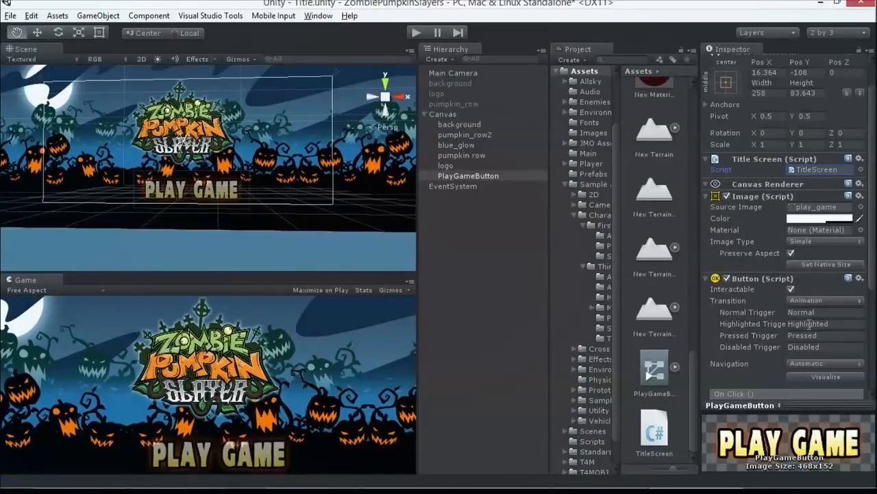
Step: Check PlayGameButton's PlayClicked argument against the script in Visual Studio, examine its Application.LoadLevel("Arena_adam") line, and return to Unity
scroll(808, 322, down, 5)
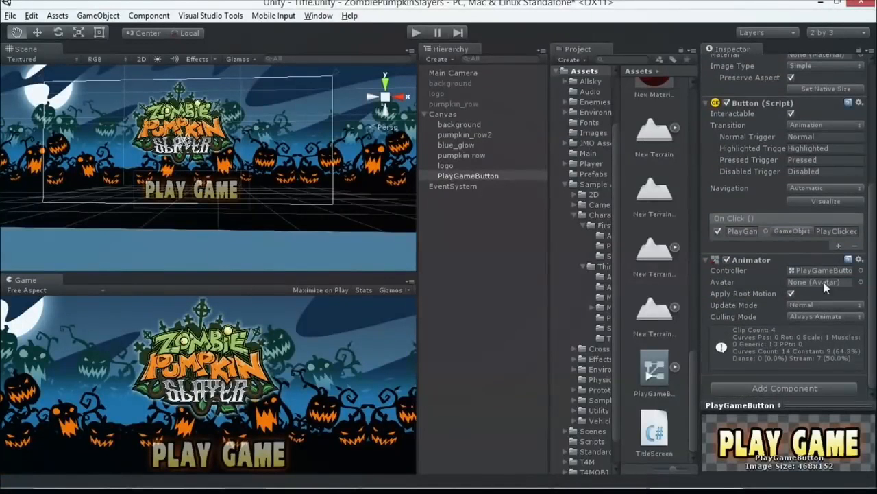
click(830, 231)
key(alt+Tab)
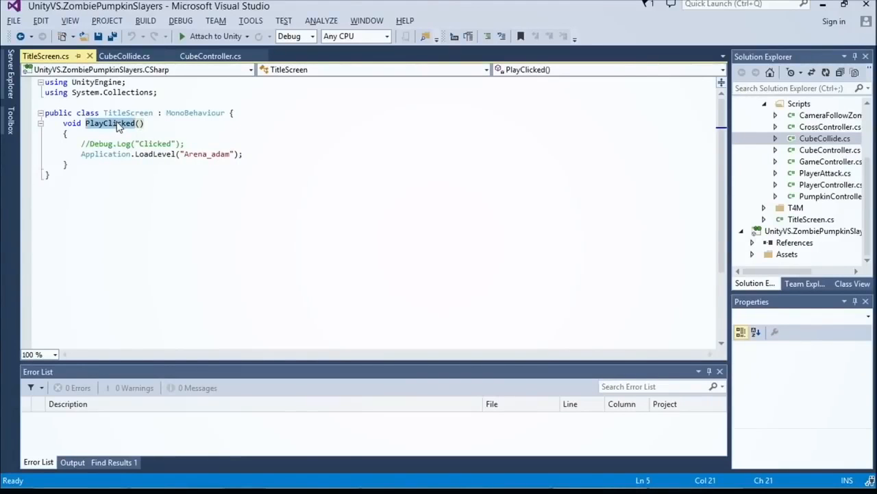
drag(80, 153, 247, 154)
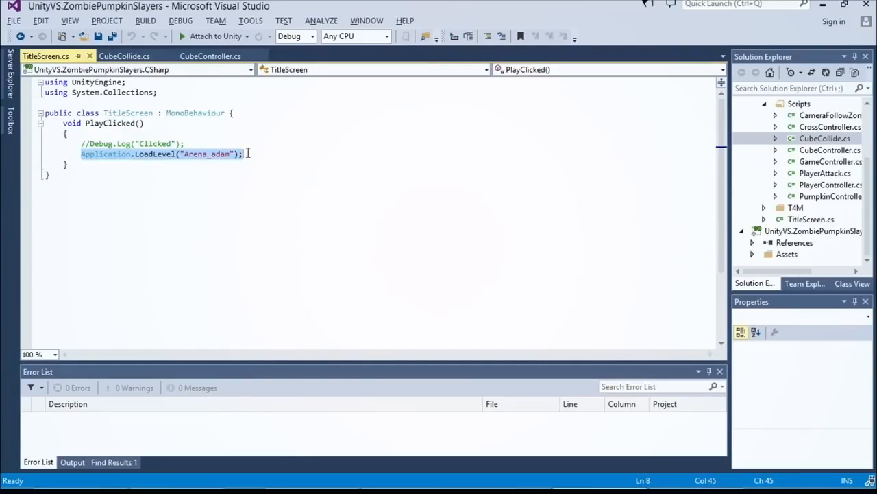
click(154, 155)
drag(154, 154, 177, 154)
triple_click(226, 154)
click(243, 154)
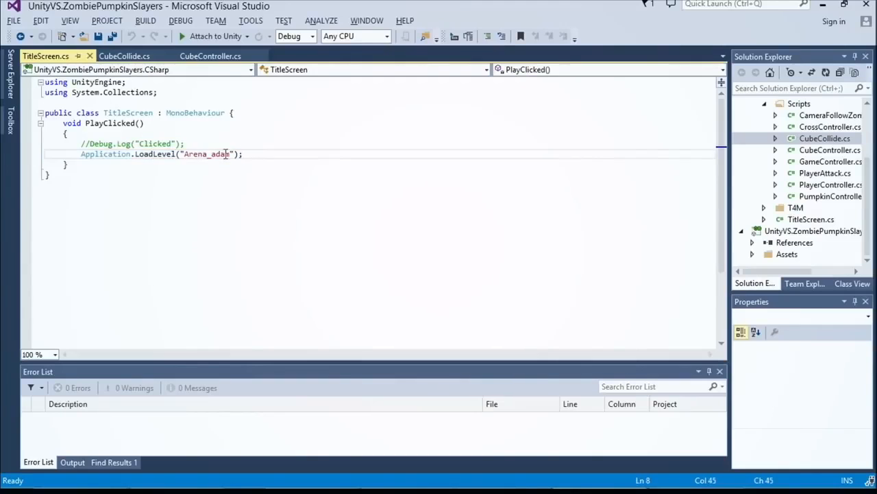
double_click(226, 153)
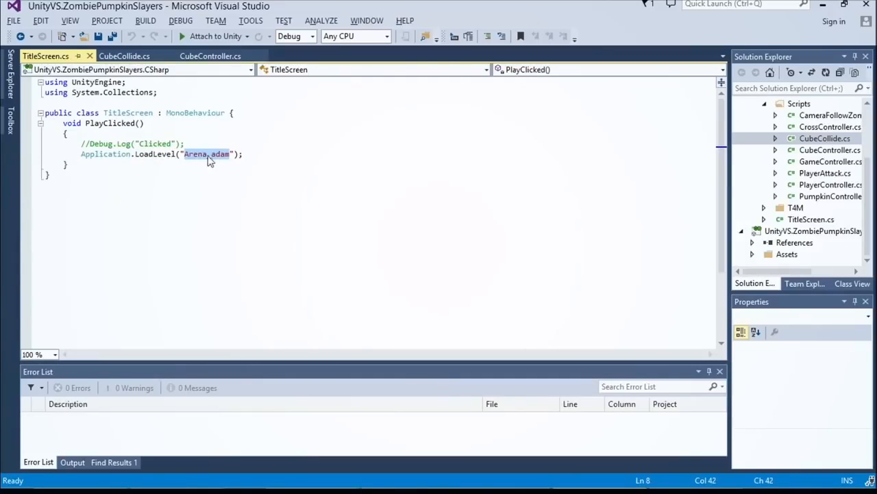
key(alt+Tab)
Step: Open the Build Settings and review the available platforms, including iOS, Android, BlackBerry and Windows Store
key(ctrl+shift+b)
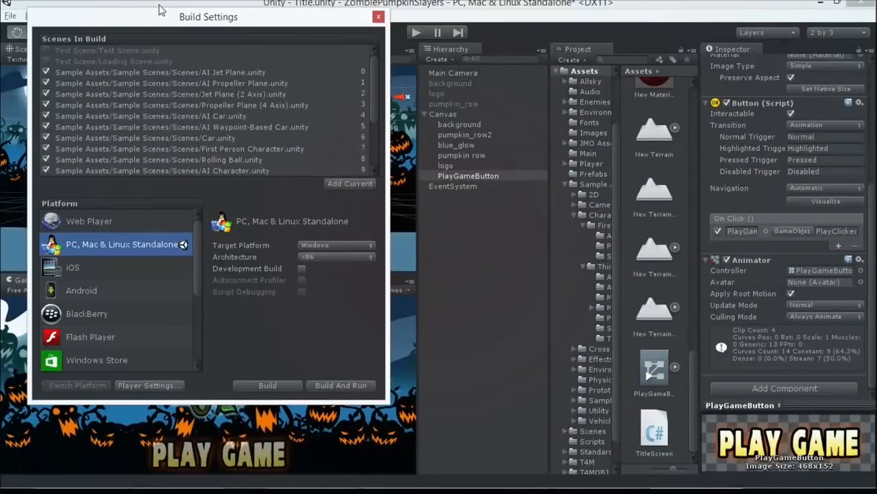
click(379, 17)
click(10, 15)
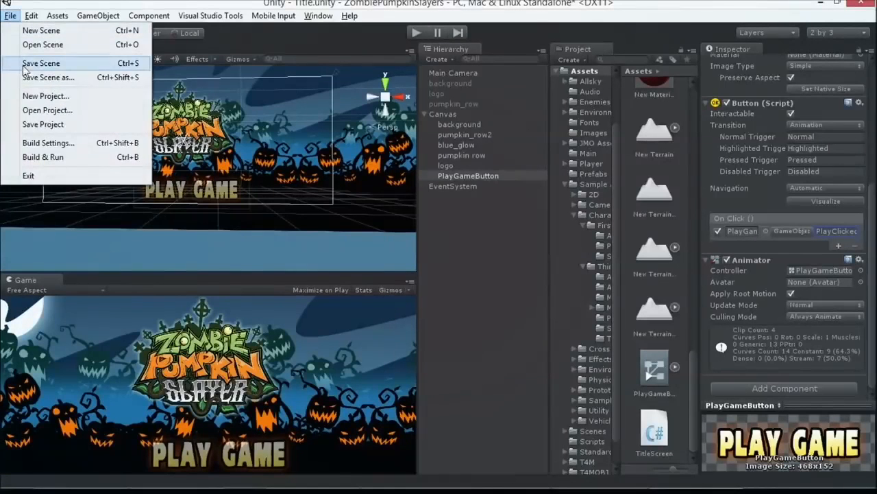
click(61, 143)
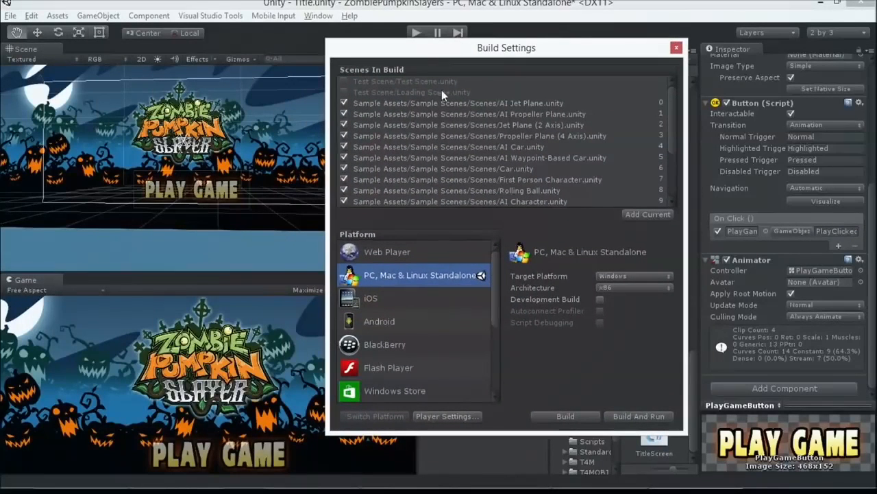
click(411, 299)
click(414, 319)
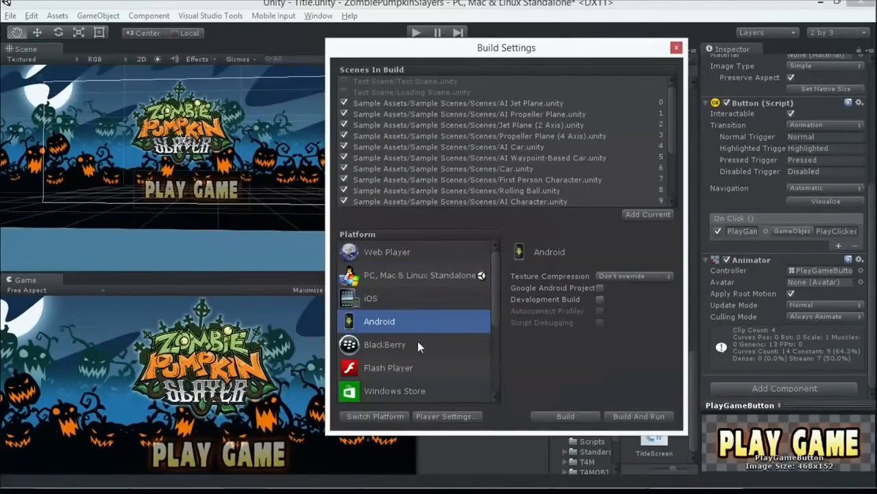
click(418, 344)
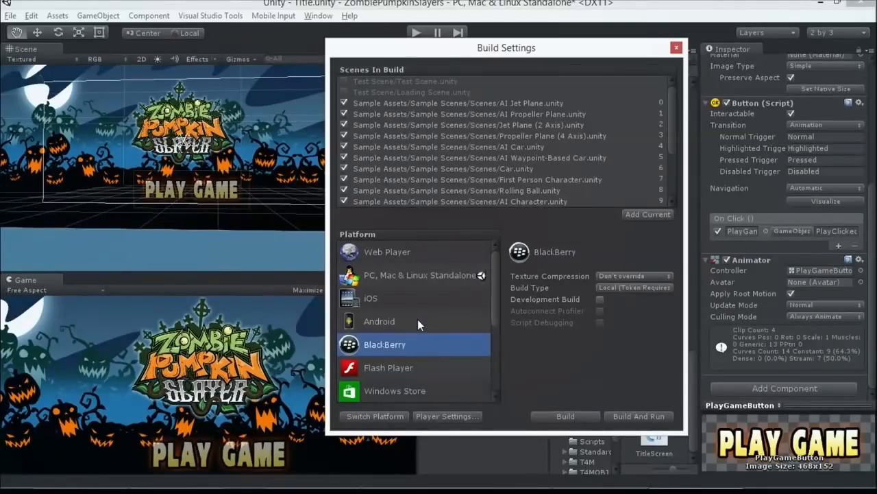
scroll(416, 319, down, 5)
click(399, 258)
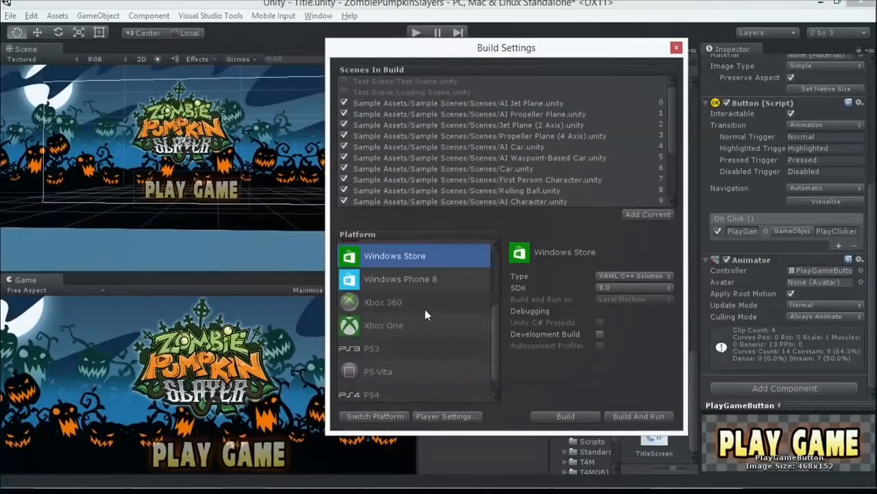
Step: Remove every sample, light shaft and test scene from Scenes In Build so that the list is empty
click(438, 114)
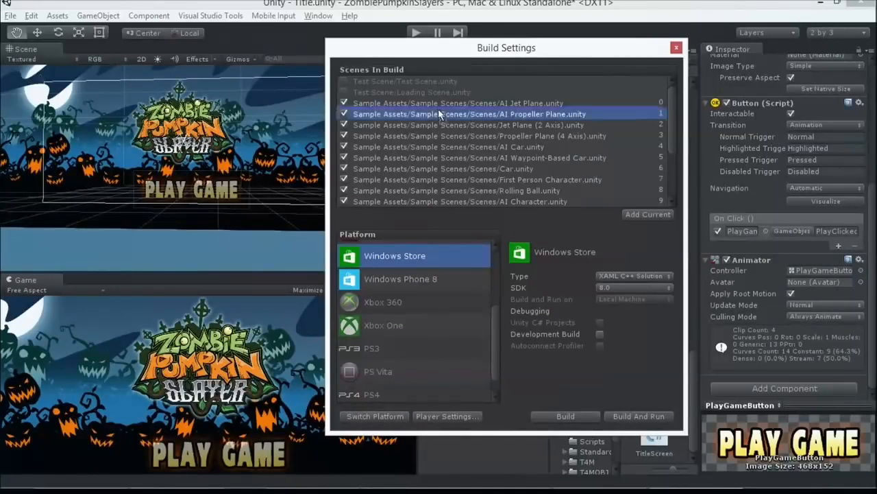
key(Delete)
click(456, 106)
key(Delete)
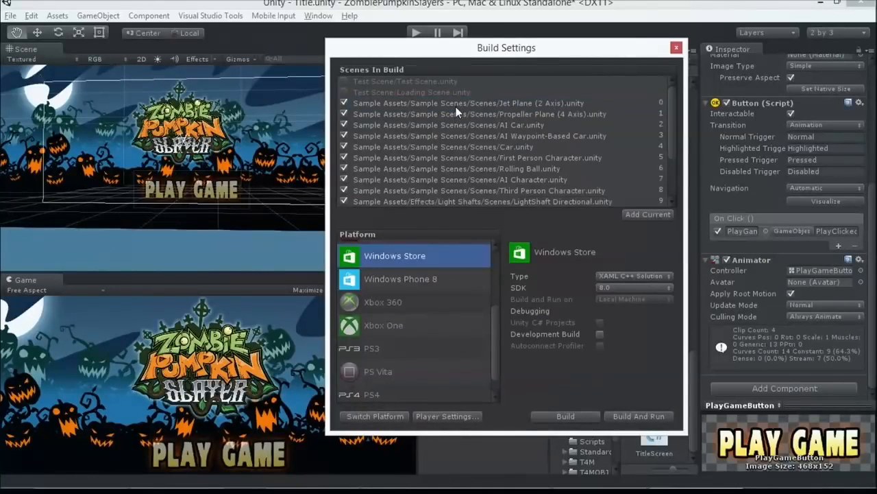
click(456, 105)
key(Delete)
click(456, 105)
key(Delete)
click(456, 106)
key(Delete)
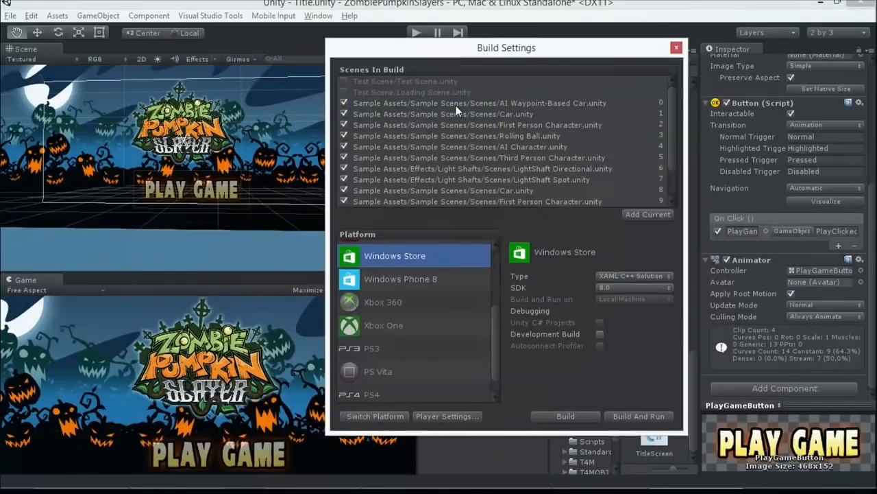
click(456, 106)
key(Delete)
key(Delete)
click(456, 105)
key(Delete)
click(456, 106)
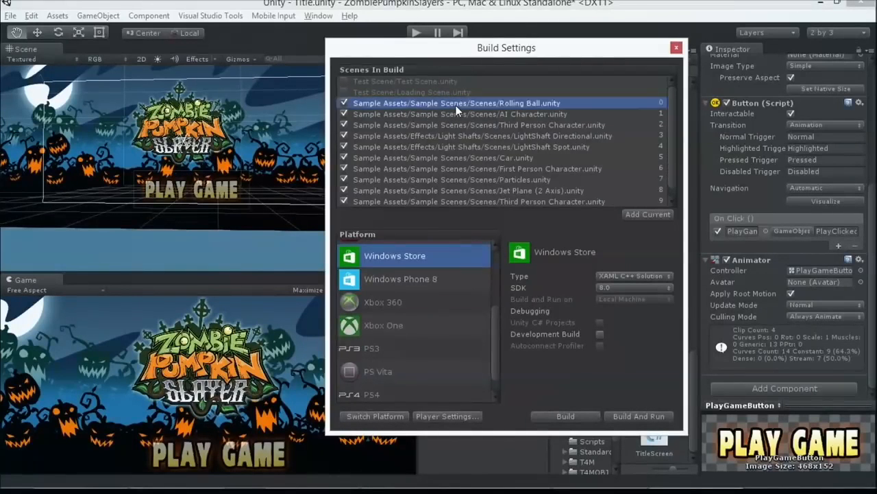
key(Delete)
key(Delete)
click(456, 106)
key(Delete)
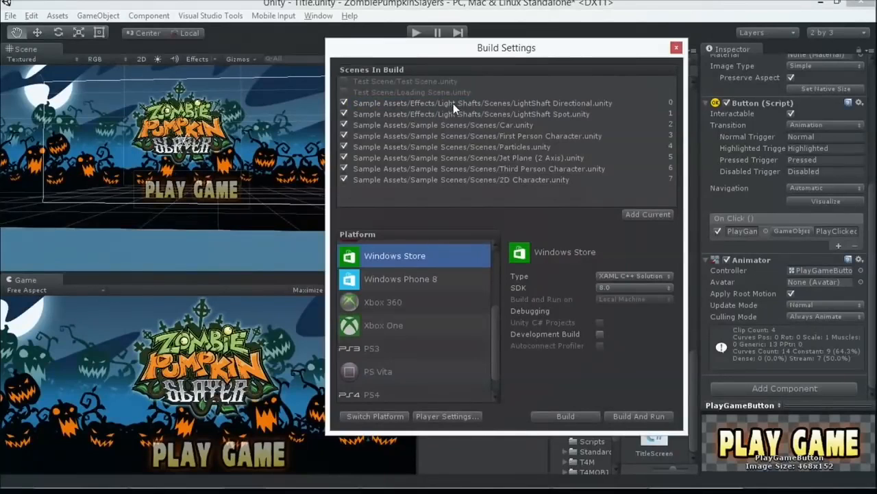
click(416, 136)
key(Delete)
click(419, 136)
key(Delete)
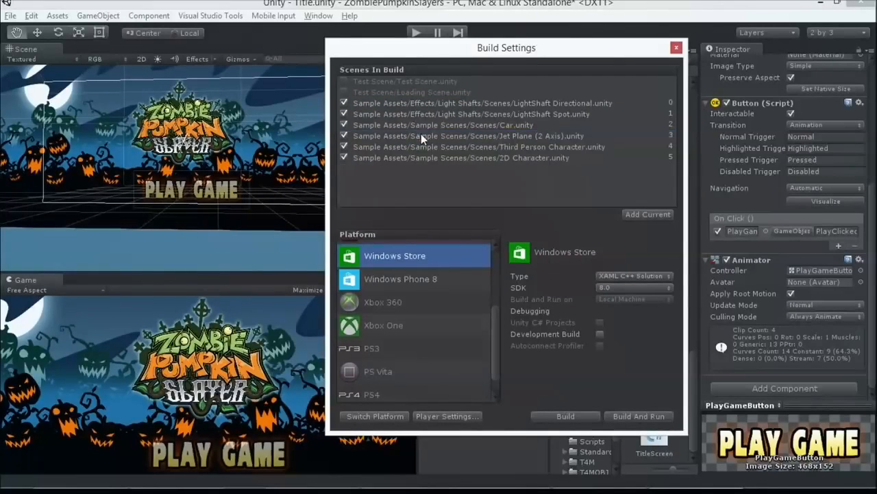
click(422, 126)
key(Delete)
key(Delete)
click(423, 112)
click(424, 104)
key(Delete)
click(423, 103)
key(Delete)
click(423, 104)
key(Delete)
click(424, 104)
key(Delete)
click(425, 92)
key(Delete)
click(427, 81)
key(Delete)
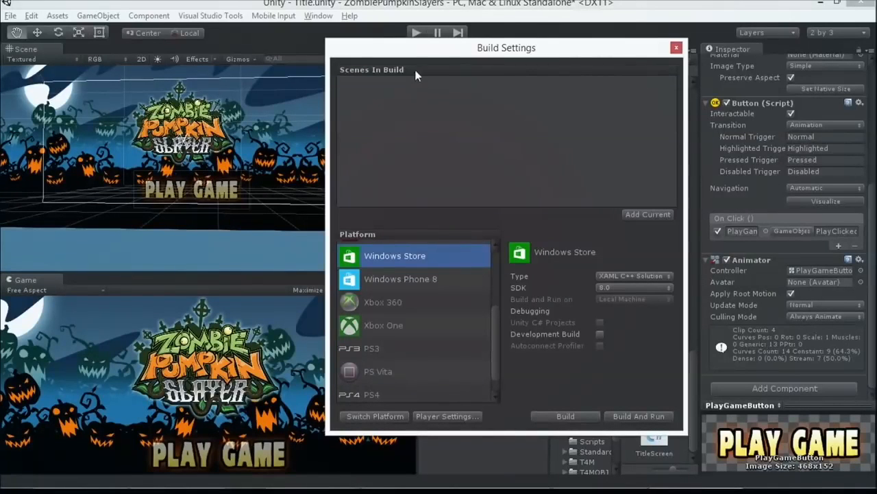
Step: Add the current Title scene and arena_AdamMain2 from the Scenes folder to the build list, and close the Build Settings
drag(409, 52, 386, 53)
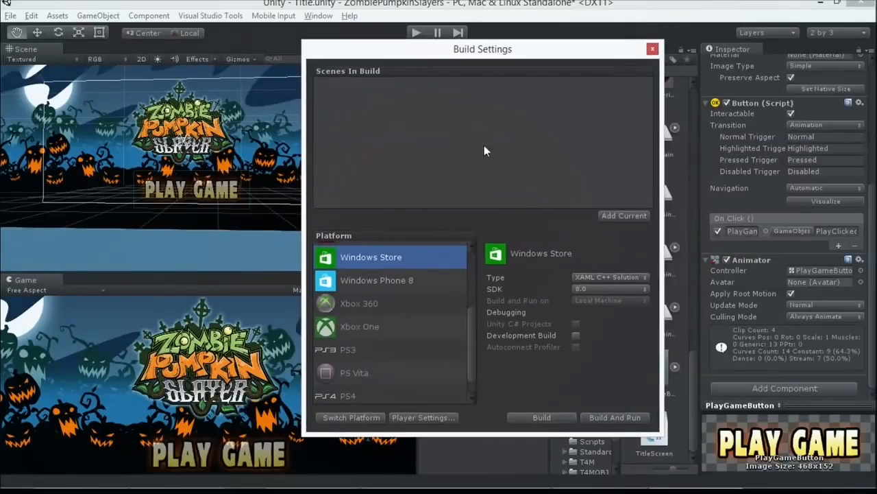
click(614, 217)
drag(457, 48, 215, 41)
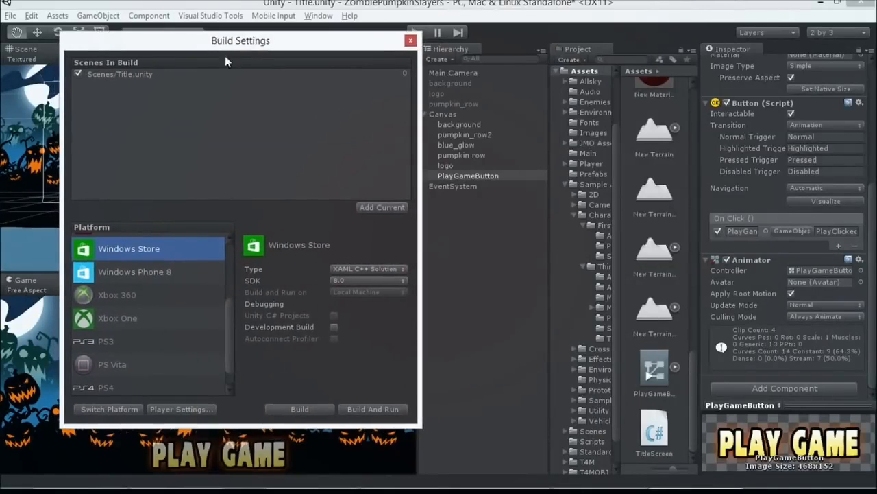
click(592, 430)
click(650, 267)
drag(655, 251, 103, 150)
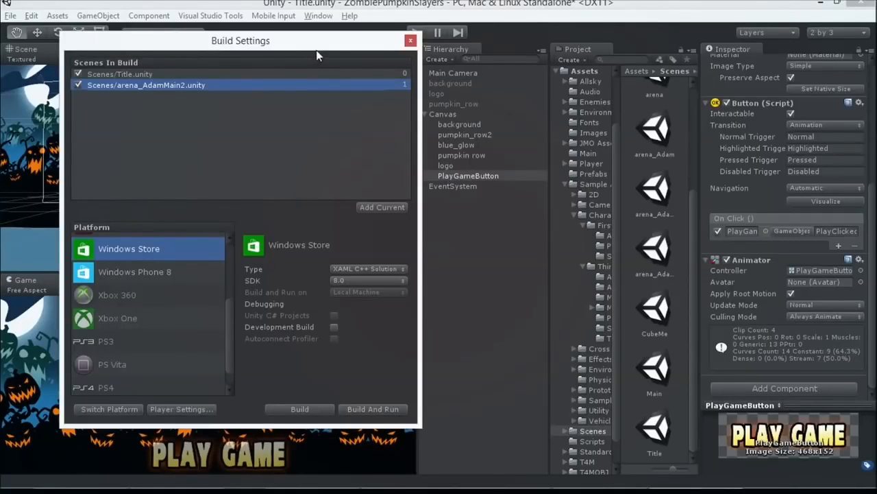
click(410, 40)
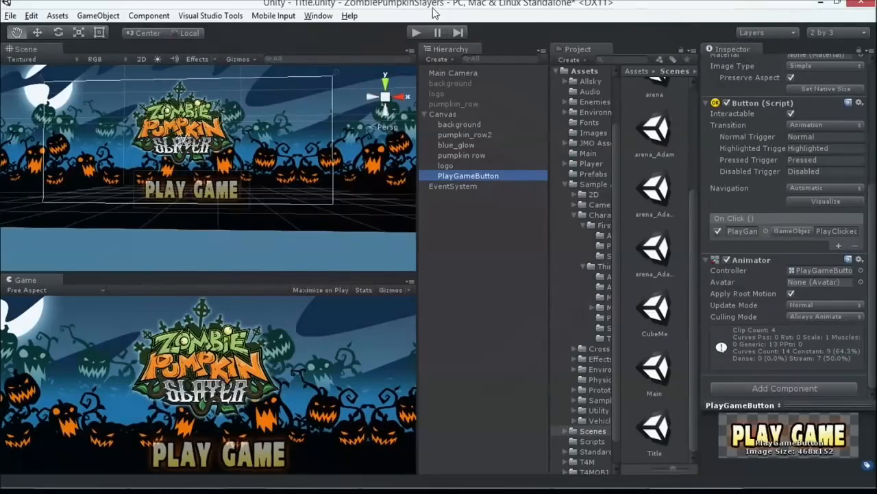
Step: Run the Title scene in play mode to check the Play Game button's highlight animation, and stop it
click(417, 32)
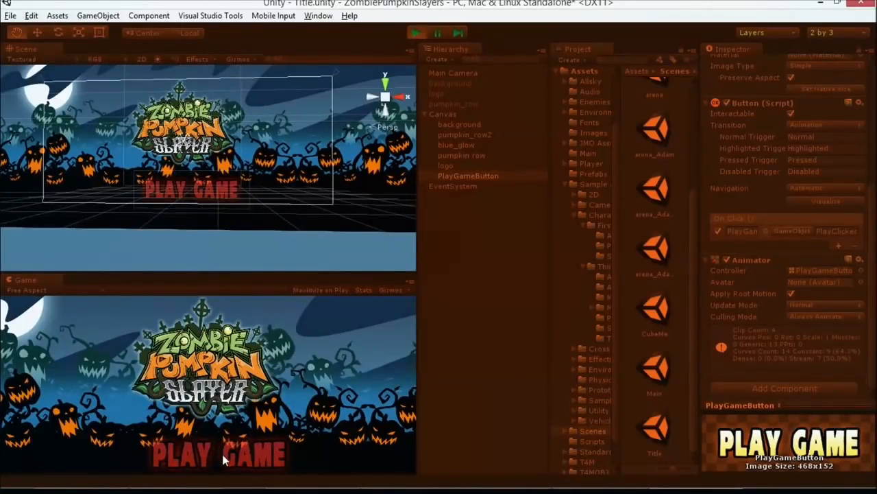
click(417, 33)
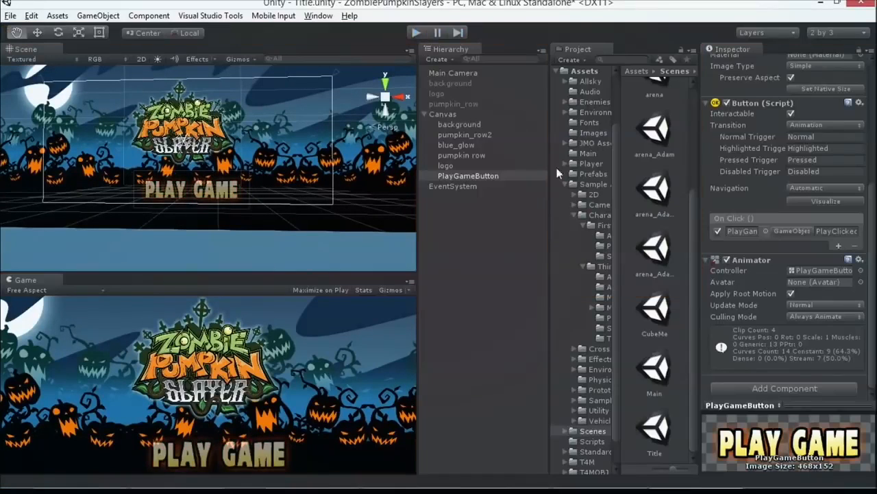
Step: Open the arena_AdamMain2 scene, saving the changes made to the Title scene
click(658, 255)
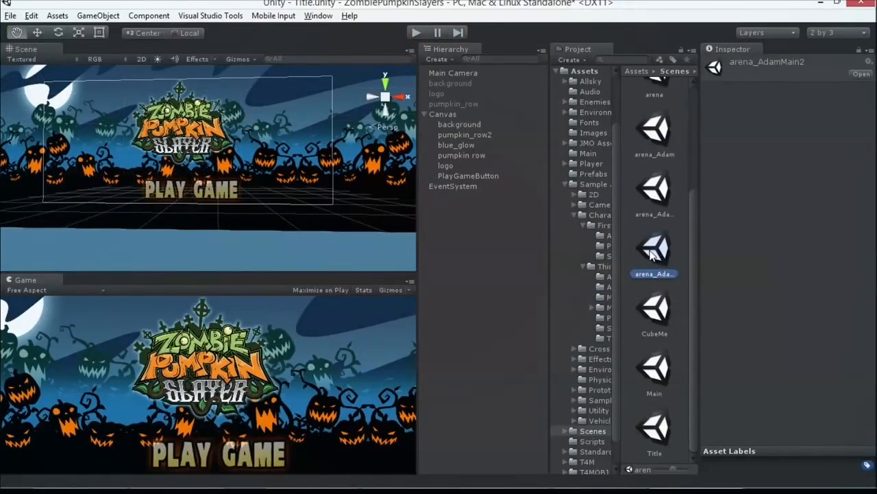
double_click(653, 253)
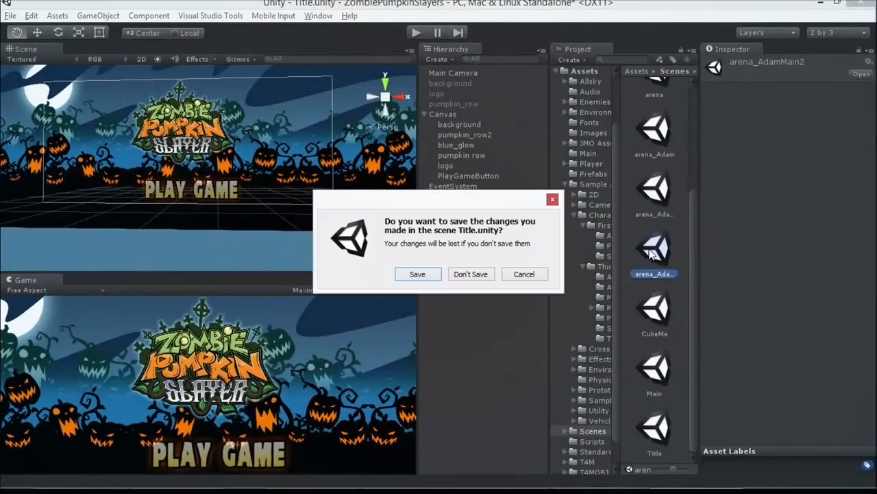
click(418, 274)
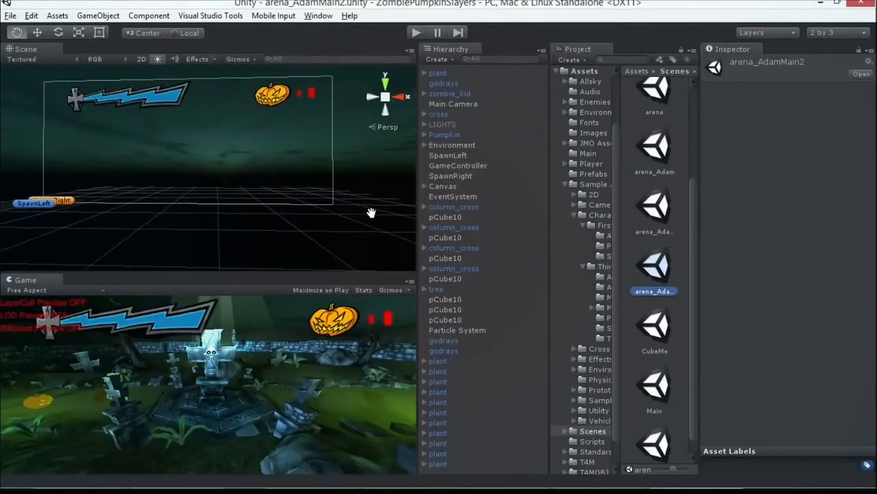
Step: Frame the zombie_kid character in the Scene view and examine it and the surrounding graveyard from several angles
drag(286, 162, 315, 157)
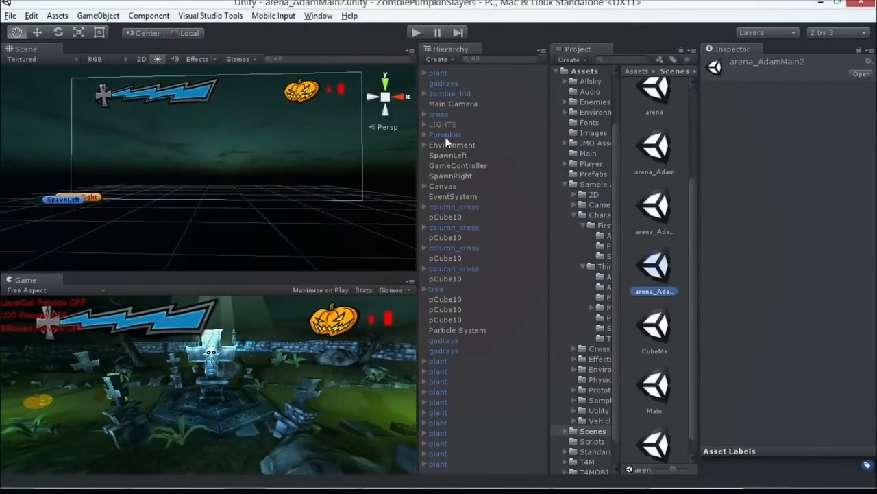
double_click(457, 92)
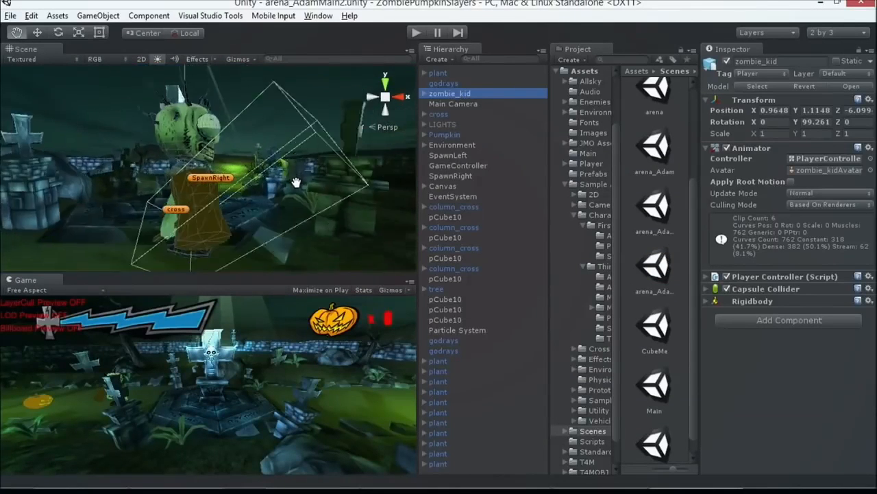
scroll(198, 169, down, 5)
right_drag(359, 228, 295, 206)
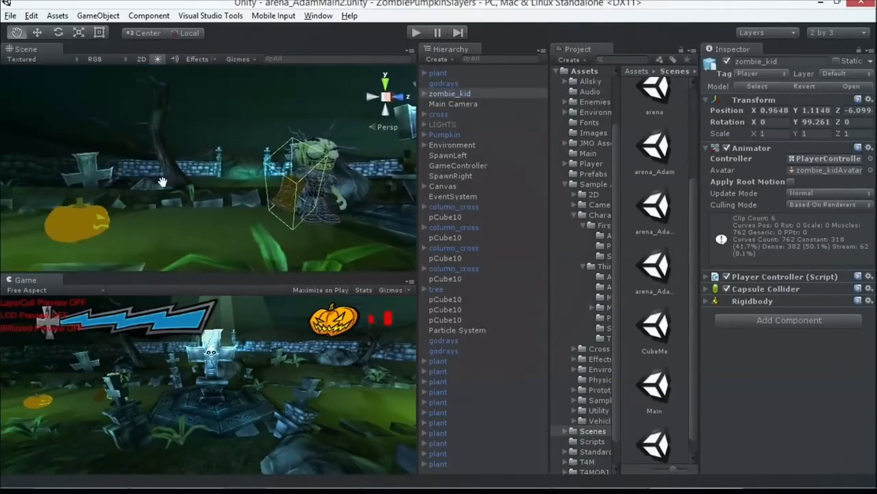
scroll(290, 202, up, 1)
drag(355, 208, 287, 202)
key(alt+Tab)
key(alt+Tab)
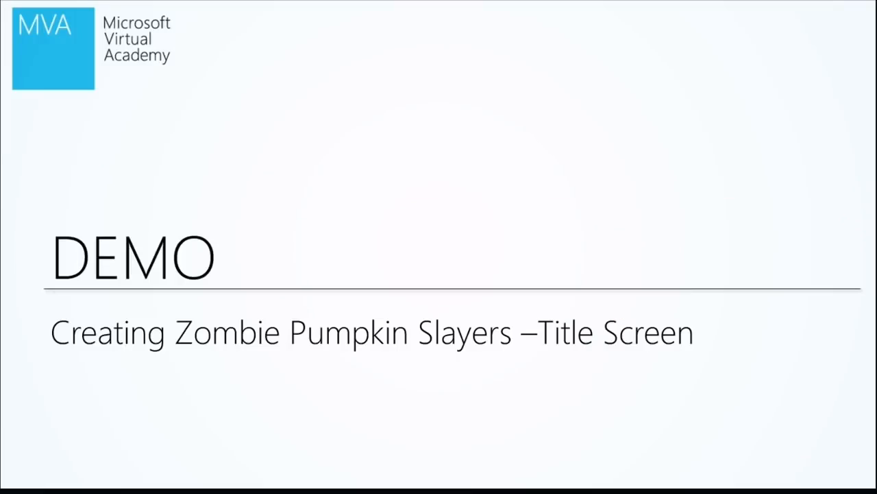
key(Right)
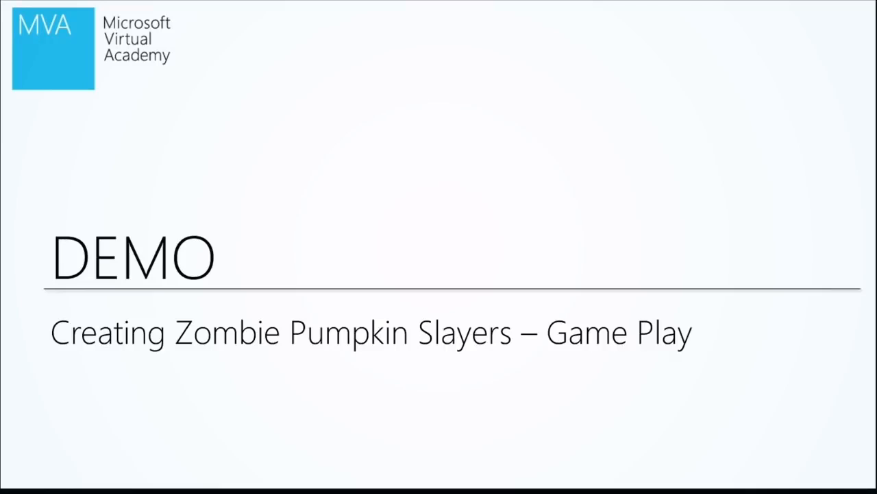
Step: Return to Unity and run the arena_AdamMain2 scene briefly in play mode, stopping it again
key(alt+Tab)
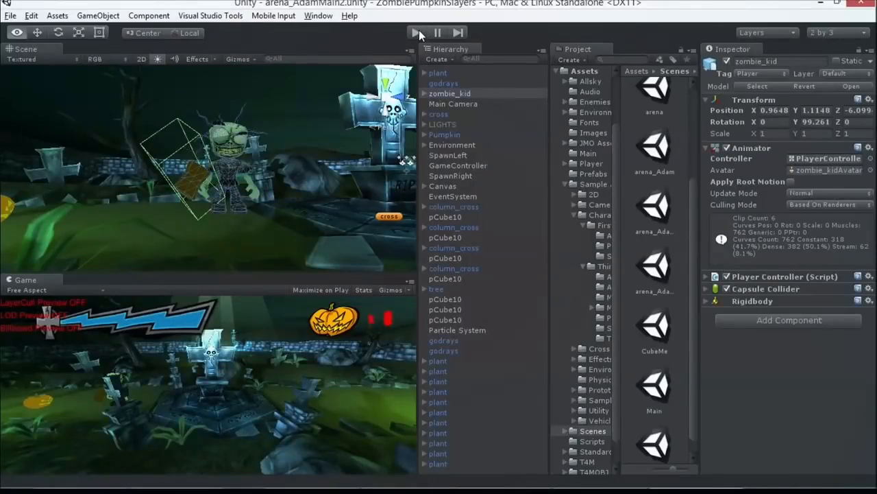
click(417, 32)
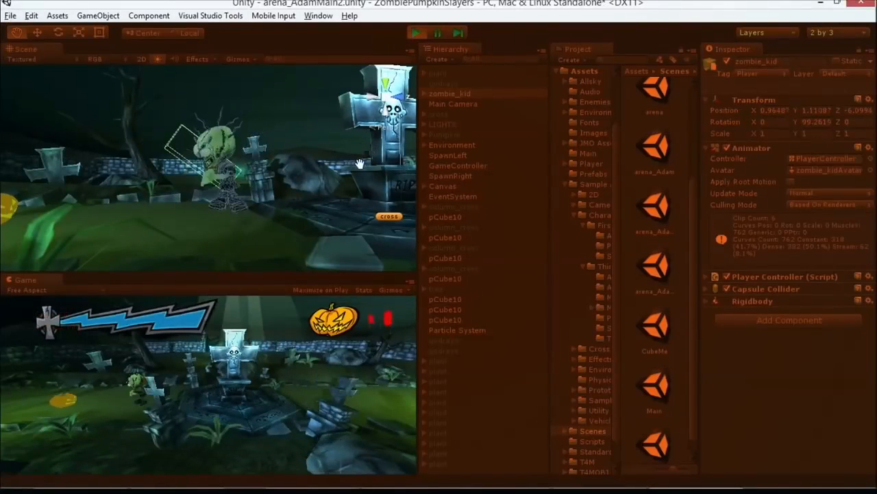
click(416, 32)
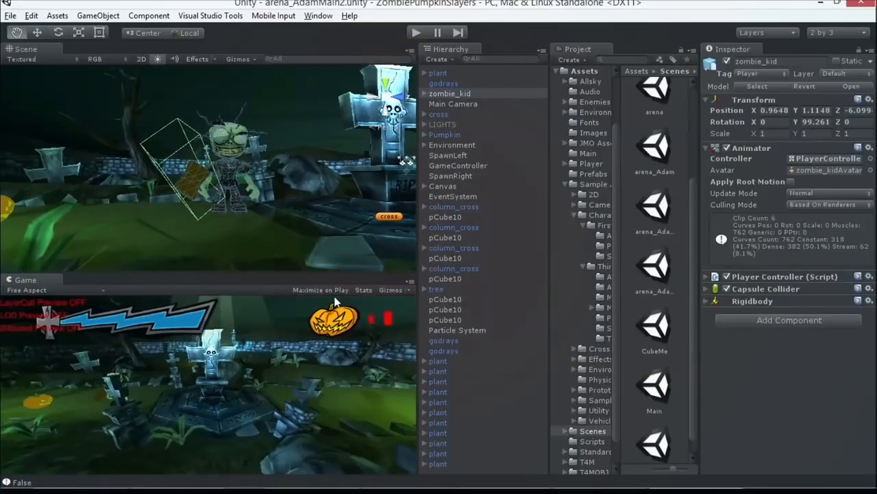
Step: Set the Game view to maximize on play, run arena_AdamMain2, and walk the zombie back and forth around the central grave
click(331, 290)
click(417, 32)
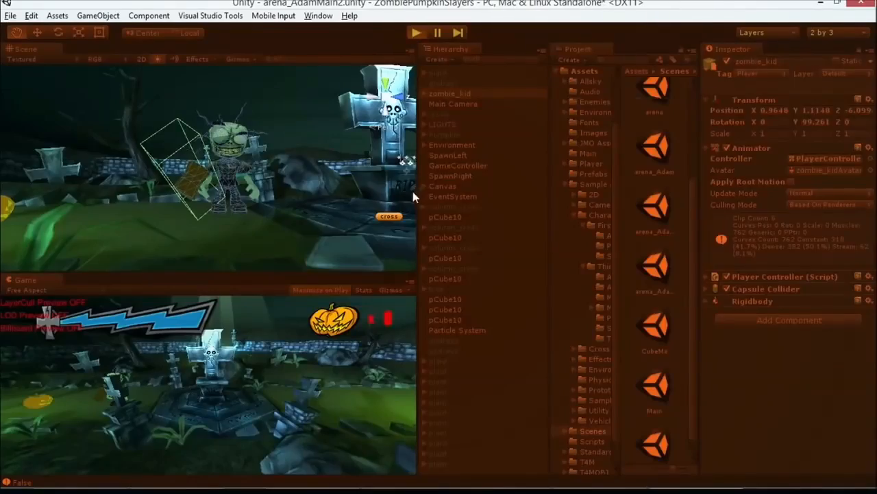
key(d)
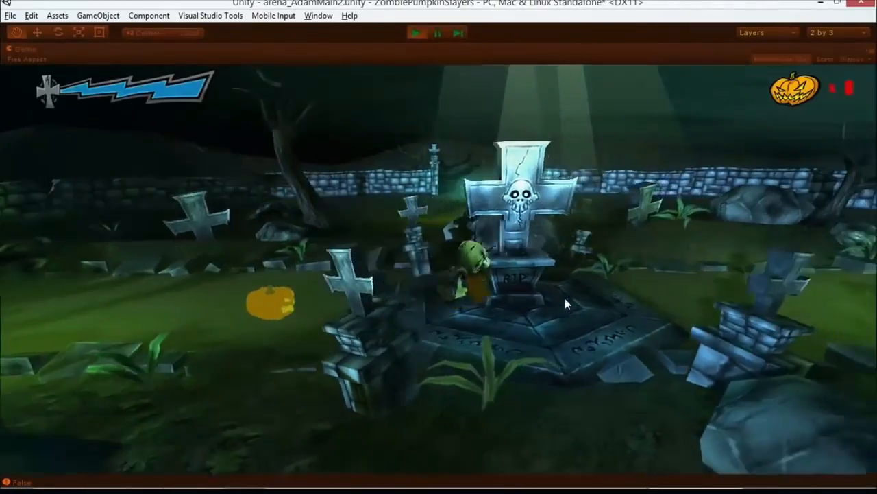
key(a)
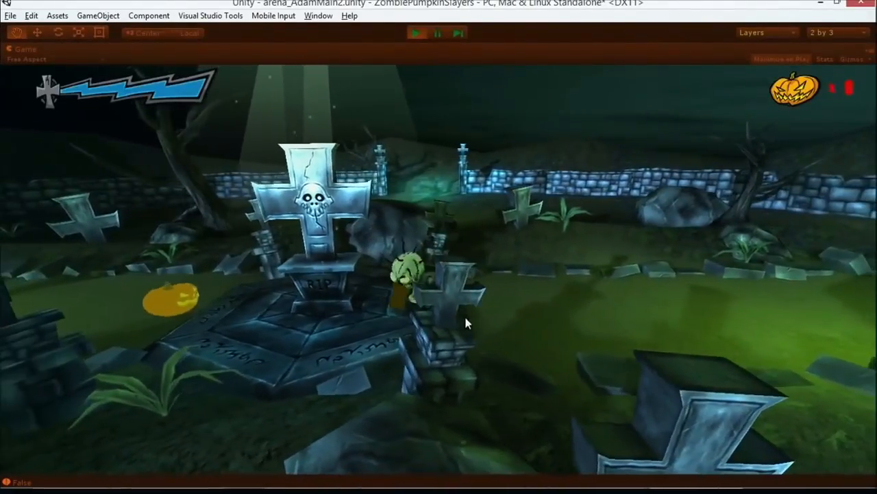
key(a)
Step: Attack the first approaching pumpkins and run the zombie around the central tombstone to test movement and combat
click(388, 333)
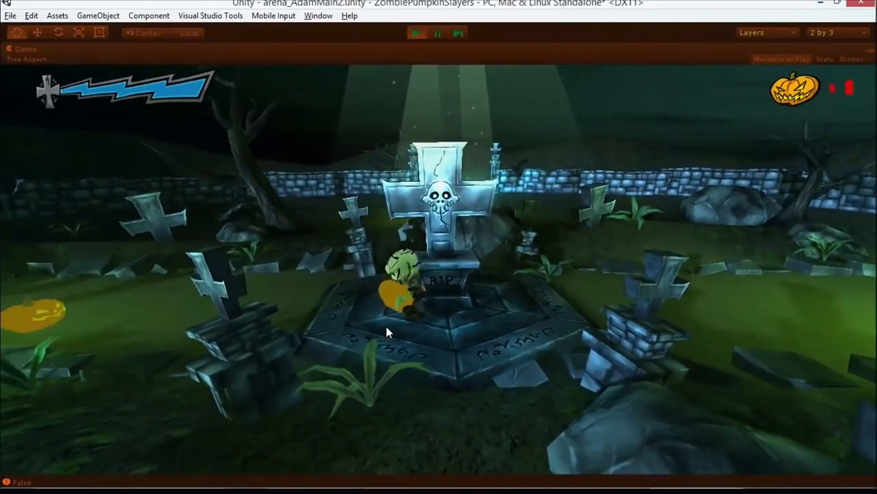
click(384, 332)
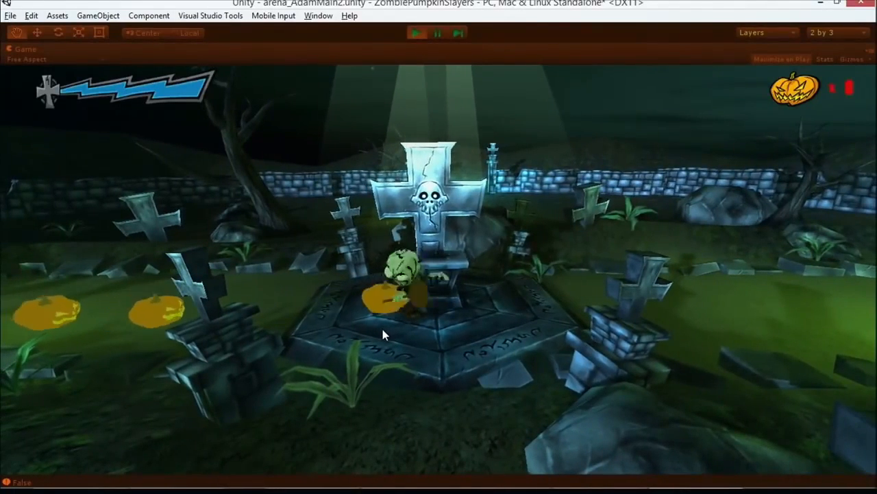
click(382, 329)
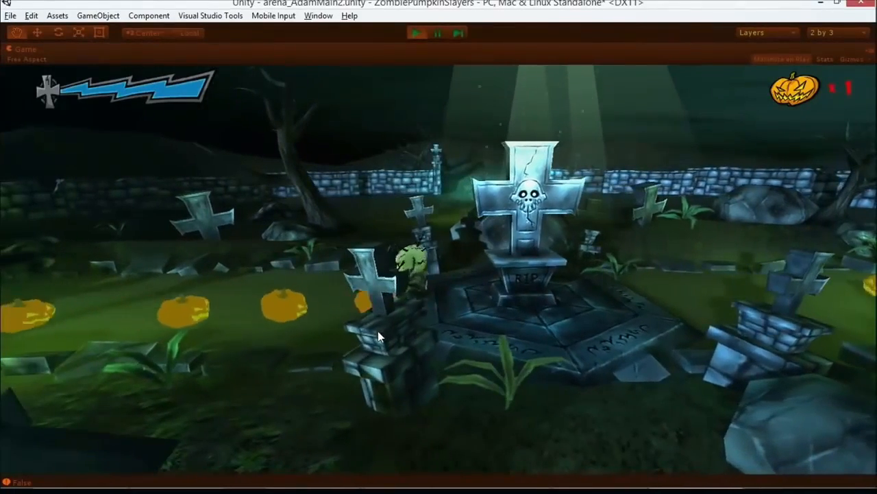
key(Right)
key(Right)
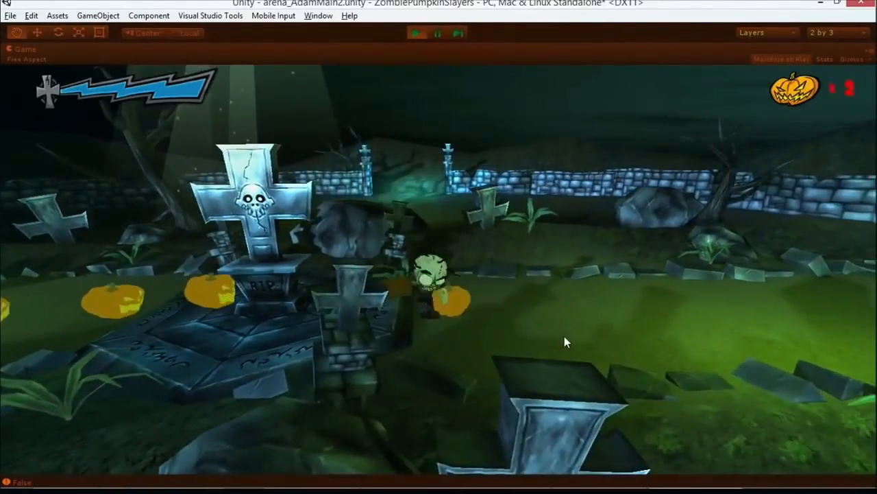
key(Left)
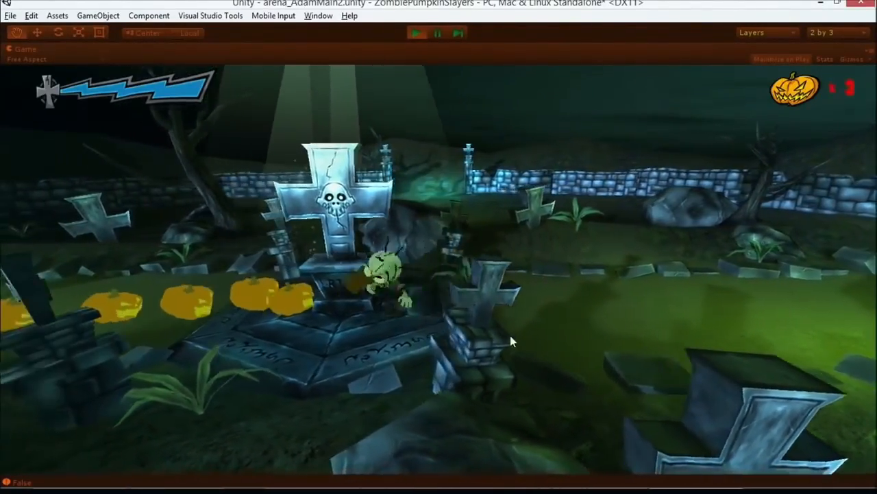
key(Left)
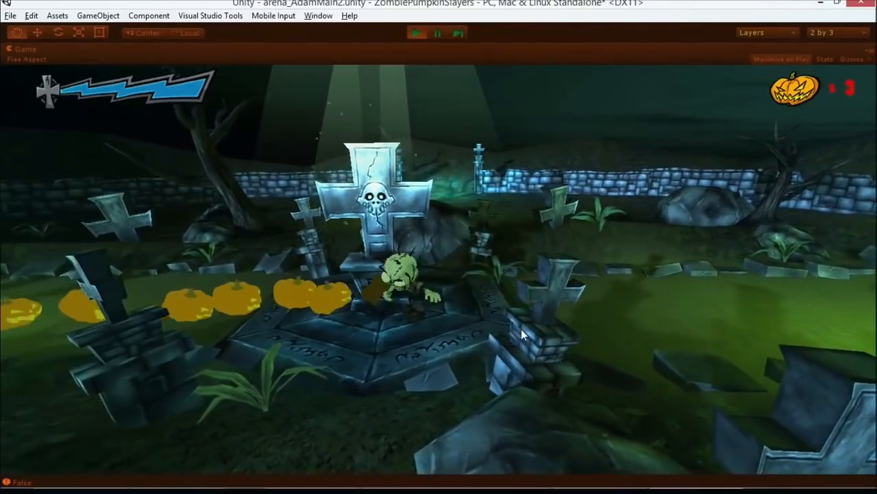
Step: Strike the line of pumpkins repeatedly from beside the RIP tombstone until they are slain
click(517, 332)
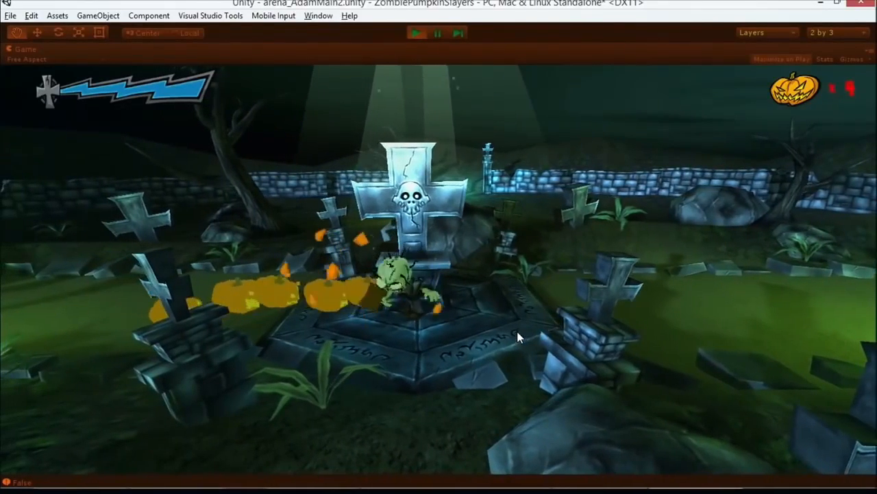
click(513, 333)
click(512, 333)
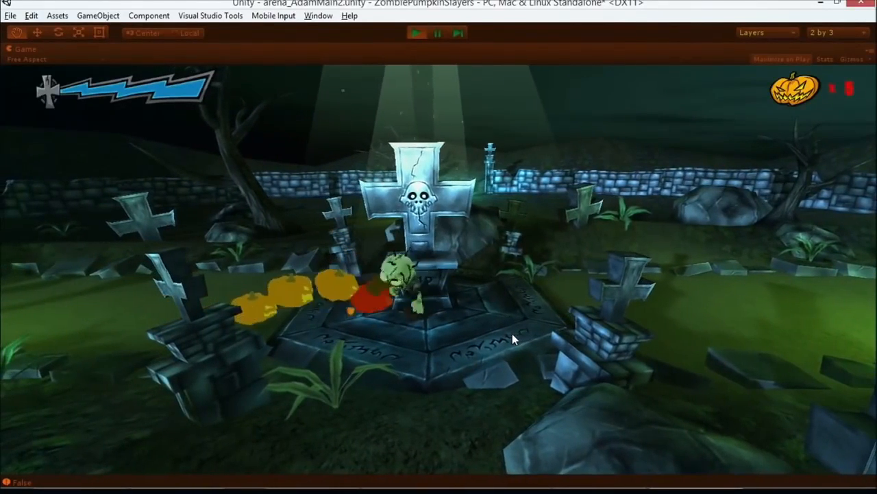
click(512, 336)
click(510, 336)
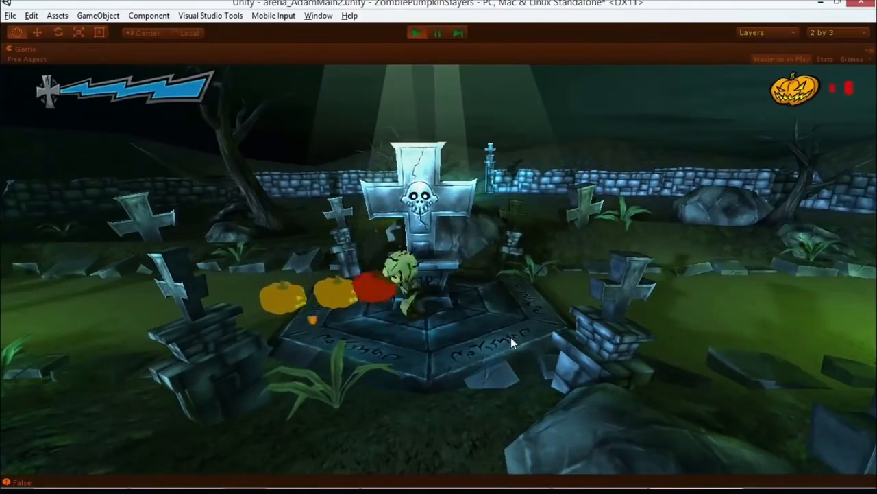
click(510, 338)
click(507, 338)
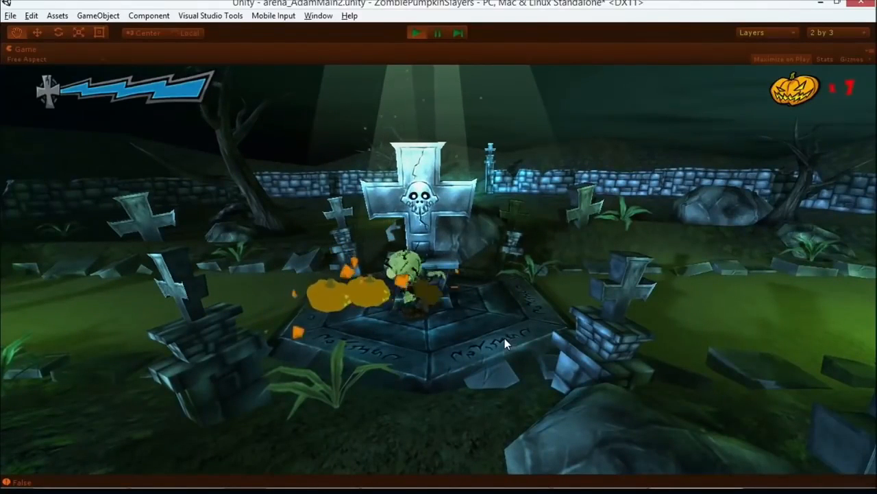
click(503, 339)
click(501, 340)
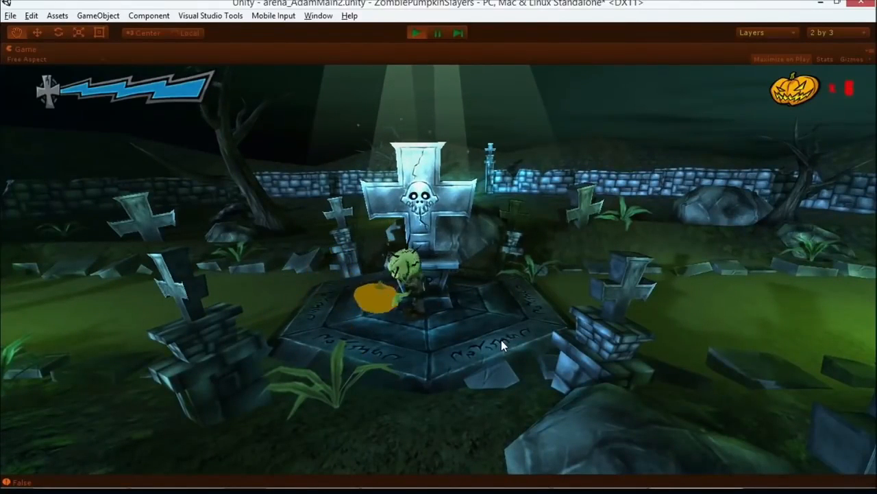
Step: Walk the zombie across the graveyard in both directions to show how the camera follows it
key(d)
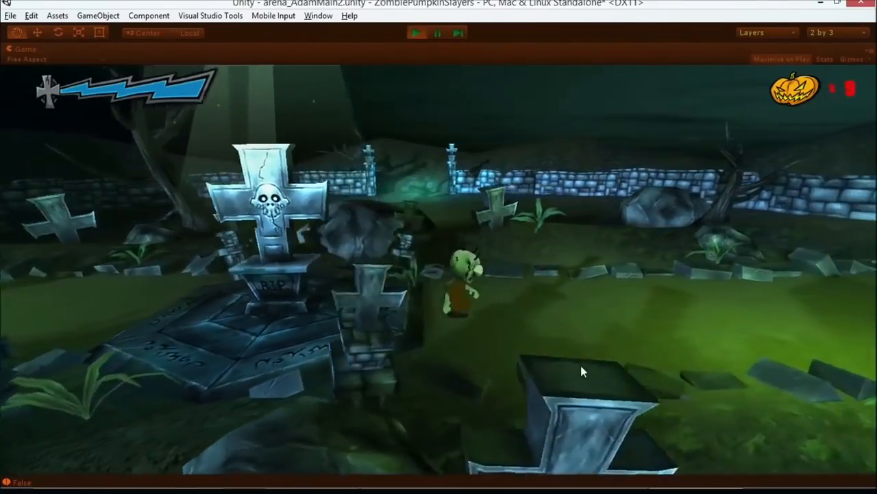
key(a)
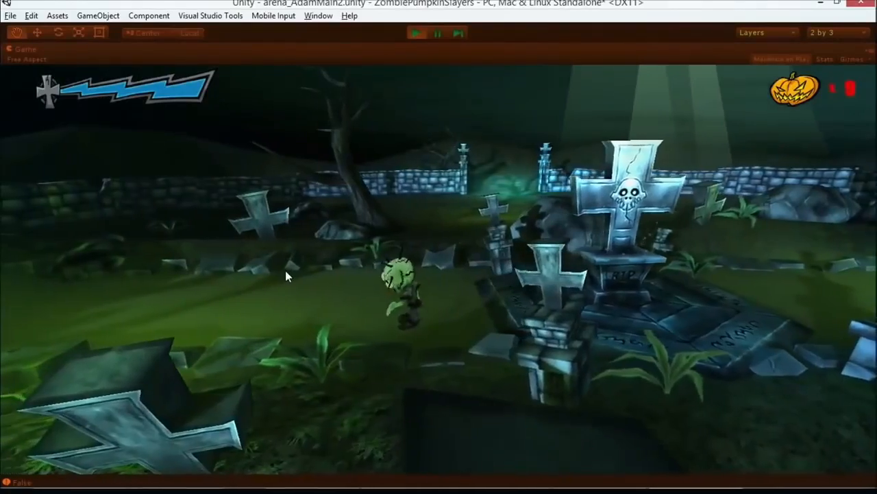
key(d)
key(a)
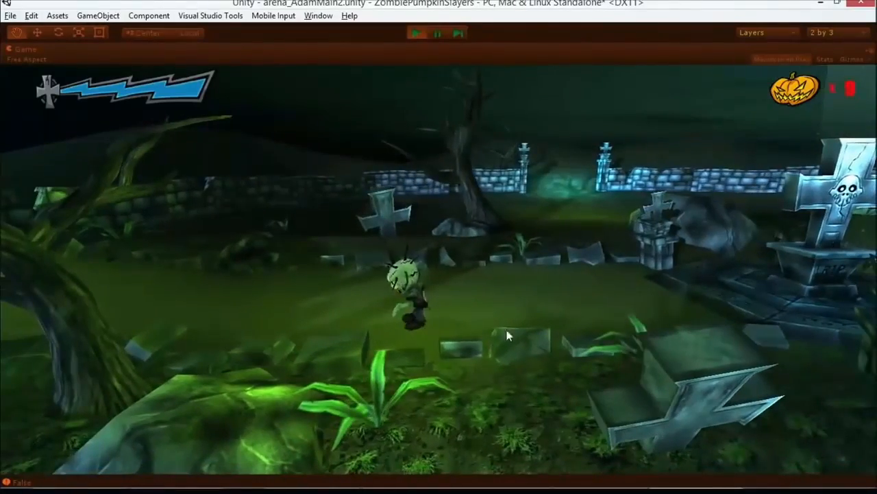
key(a)
key(d)
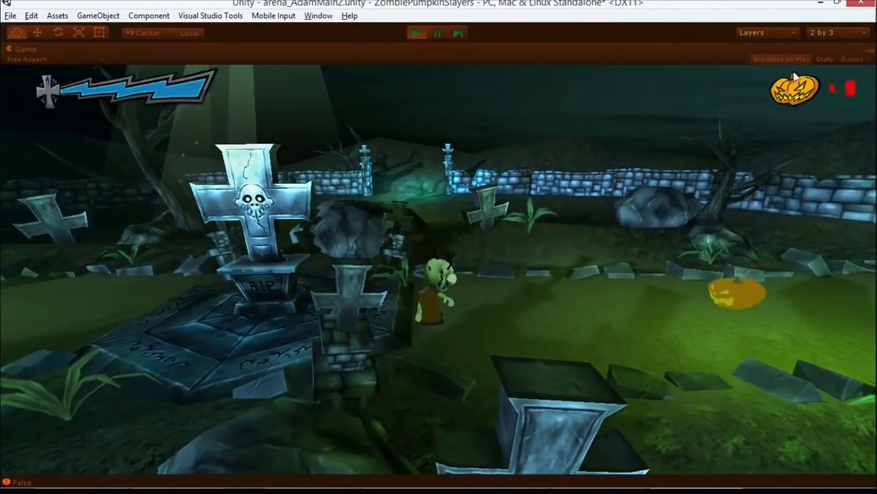
Step: Pause the running game, advance it frame by frame to watch the pumpkins move, and stop play mode
click(439, 32)
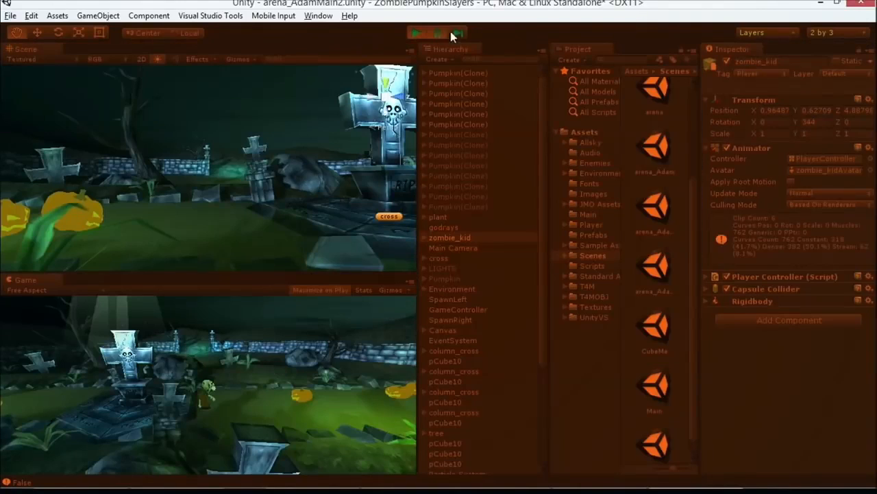
drag(418, 238, 496, 236)
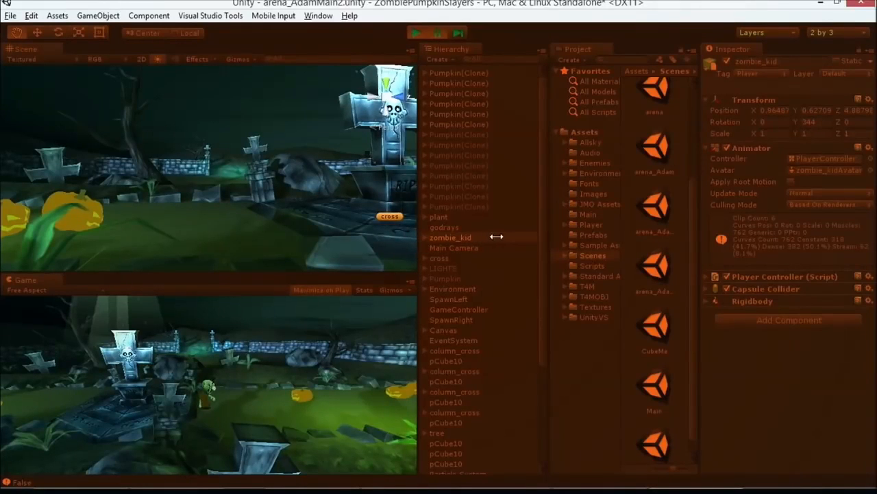
click(461, 31)
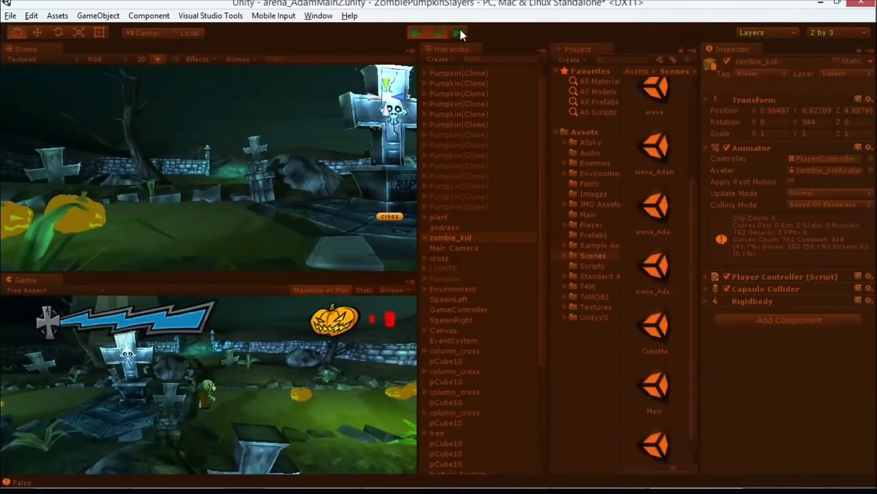
click(458, 31)
click(458, 33)
click(458, 33)
click(458, 33)
click(458, 33)
click(458, 33)
click(458, 33)
click(458, 33)
click(458, 33)
click(458, 33)
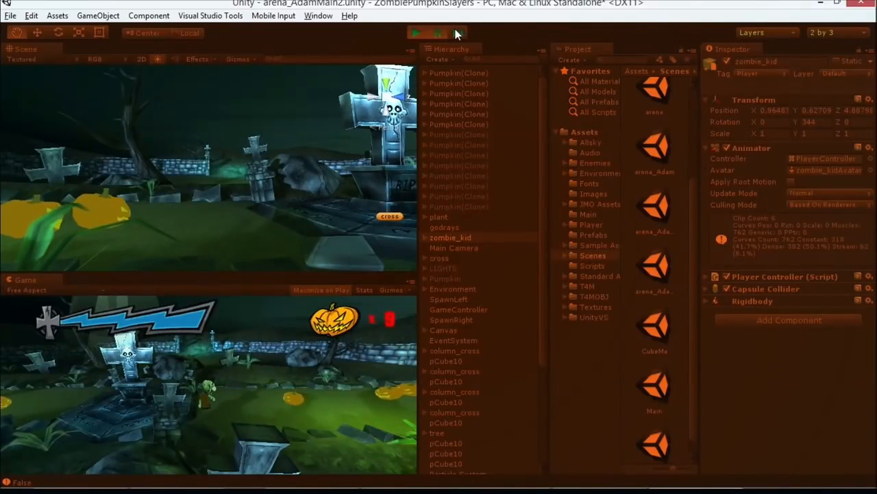
click(417, 33)
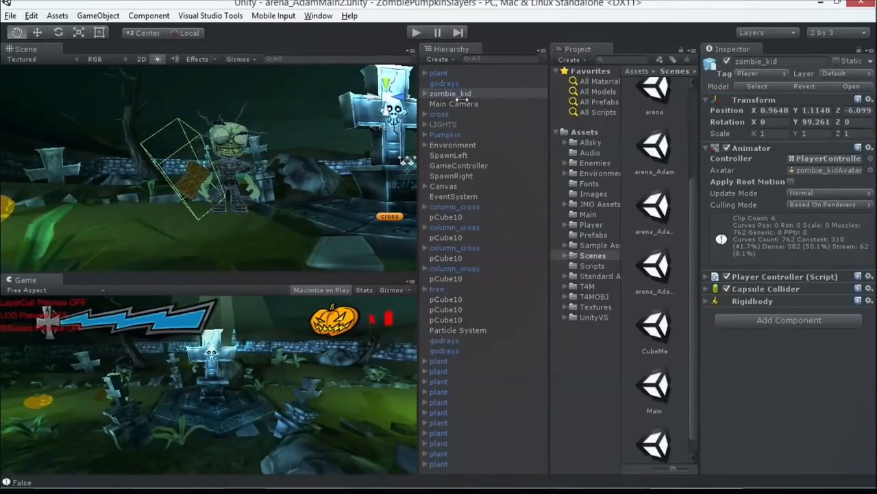
Step: Switch the Scene view to Wireframe shading and examine the arena around zombie_kid
scroll(274, 106, down, 10)
drag(231, 125, 267, 131)
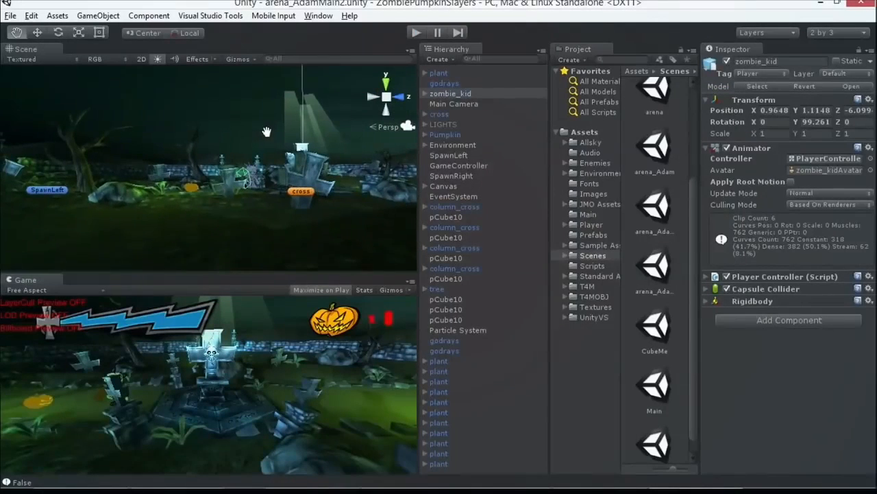
click(24, 62)
click(35, 85)
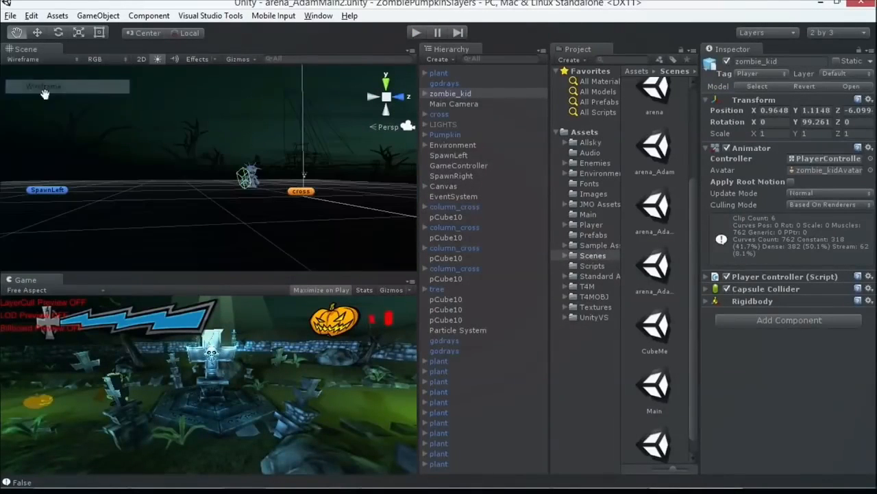
drag(225, 162, 257, 171)
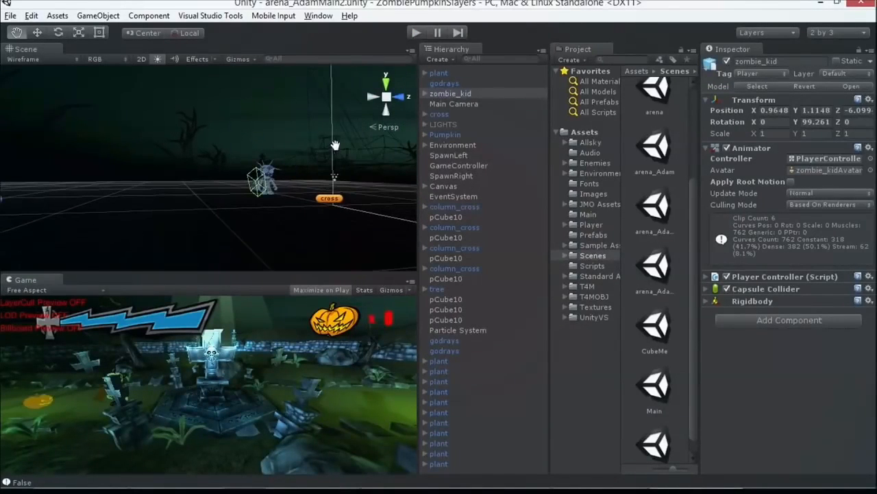
mouse_move(238, 166)
mouse_down()
mouse_move(335, 145)
mouse_move(349, 111)
mouse_move(304, 82)
mouse_move(297, 123)
mouse_up()
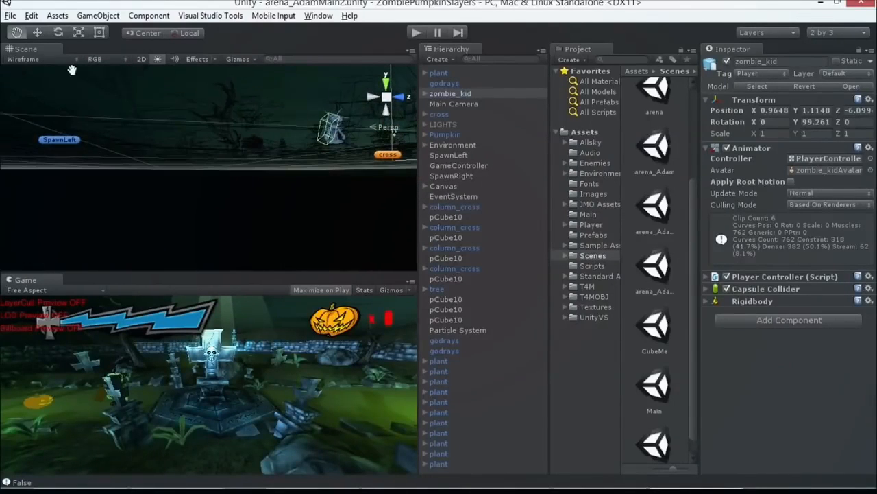
Step: Switch the Scene view to Textured Wire shading and examine the graveyard from above
click(23, 59)
click(31, 98)
scroll(243, 113, down, 2)
drag(268, 117, 243, 162)
right_drag(243, 163, 269, 209)
scroll(267, 178, up, 3)
drag(259, 135, 254, 192)
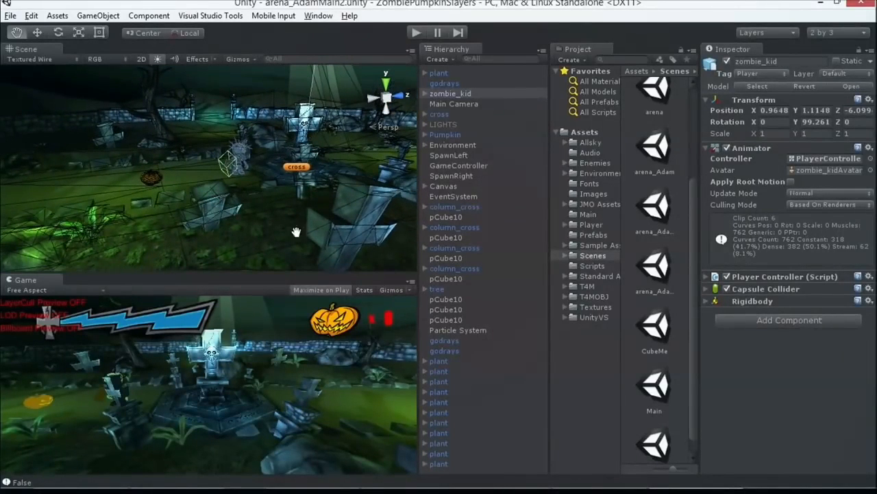
Step: Activate the Move tool and select the pCube10 gravestone piece in front of zombie_kid to inspect its components
click(37, 32)
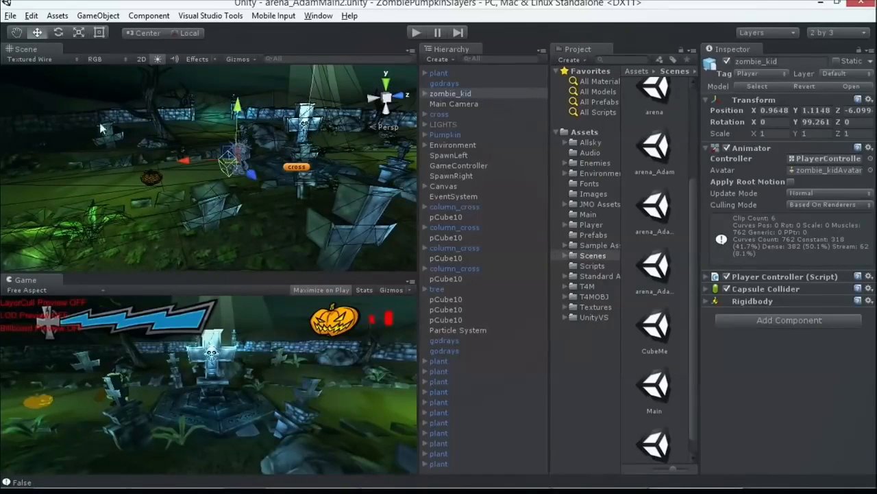
click(203, 205)
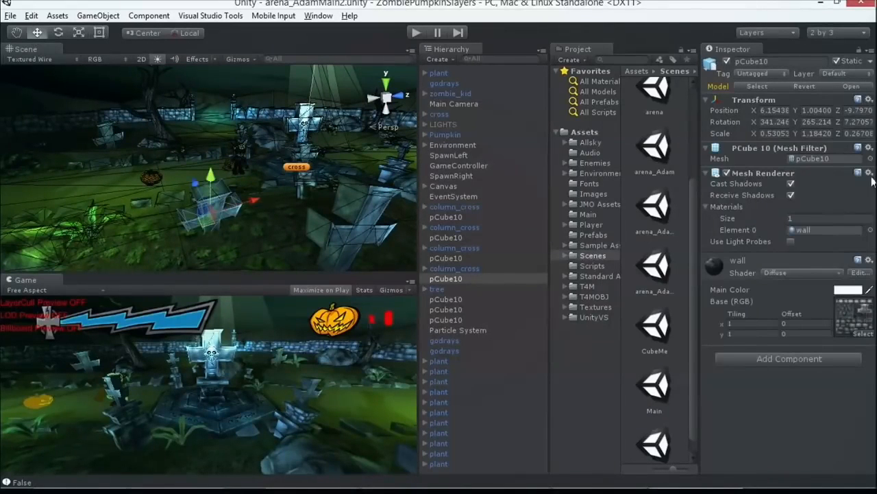
scroll(254, 192, up, 5)
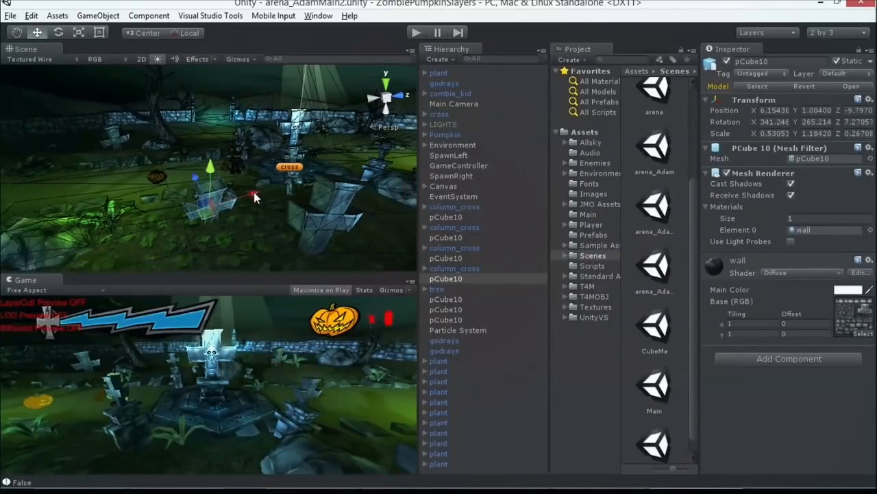
Step: Select the Pumpkin in the scene and inspect the Hit Colors of its Pumpkin Controller script
click(142, 167)
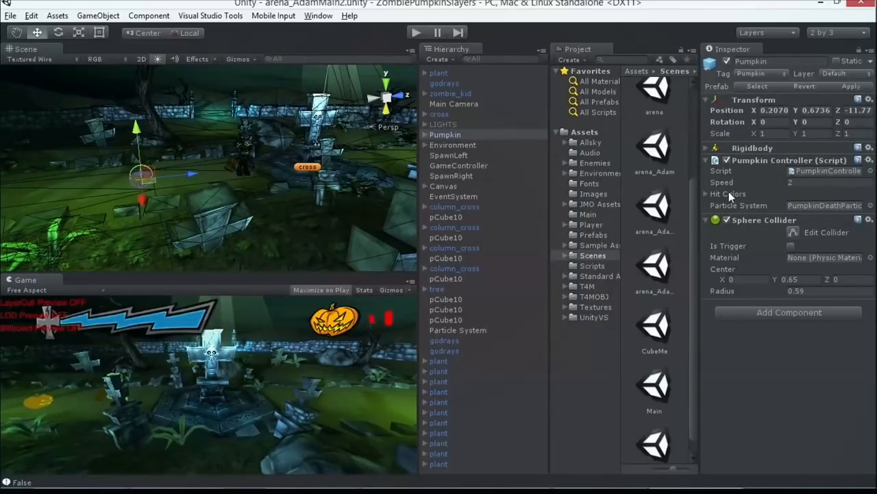
click(707, 194)
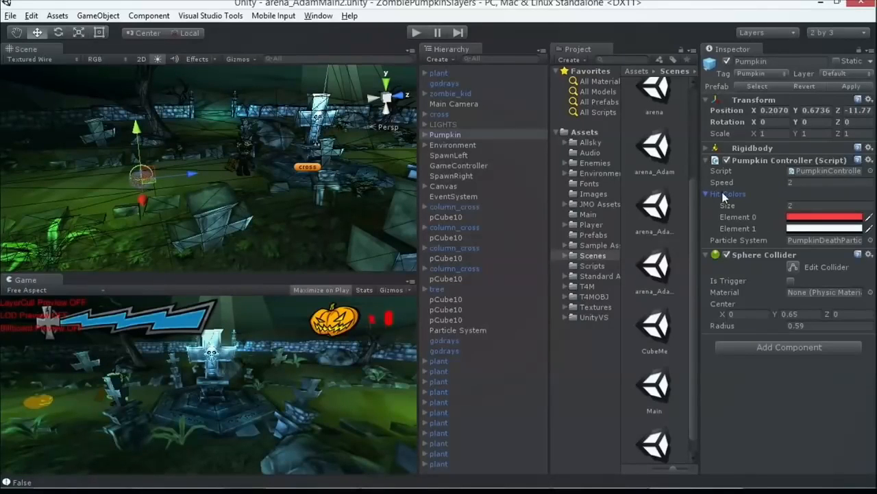
click(707, 195)
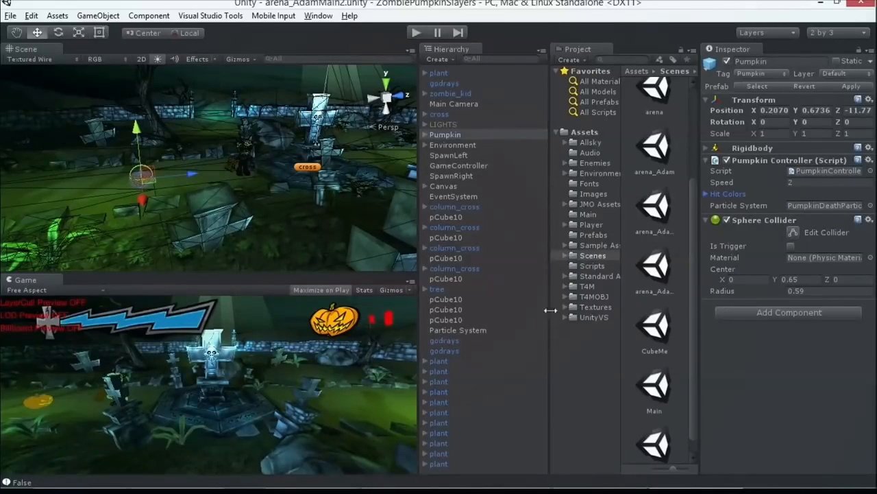
Step: Try adding a Particle System to the scene and undo its creation
click(97, 15)
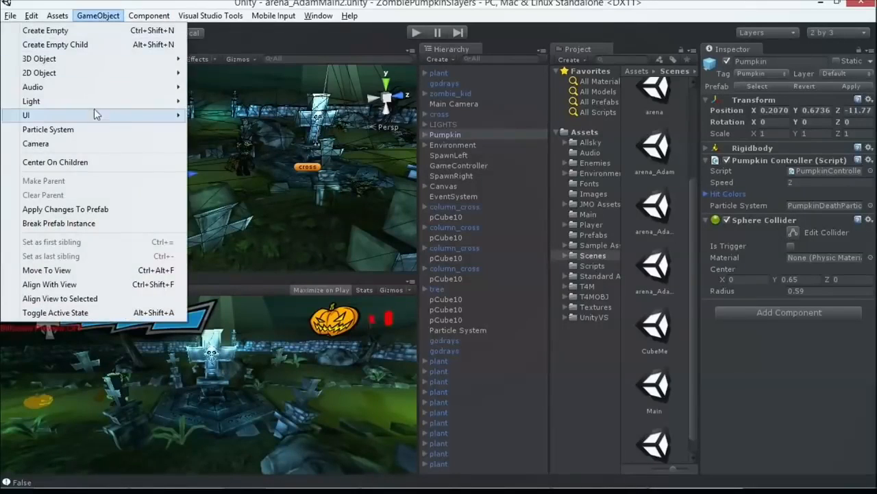
click(96, 128)
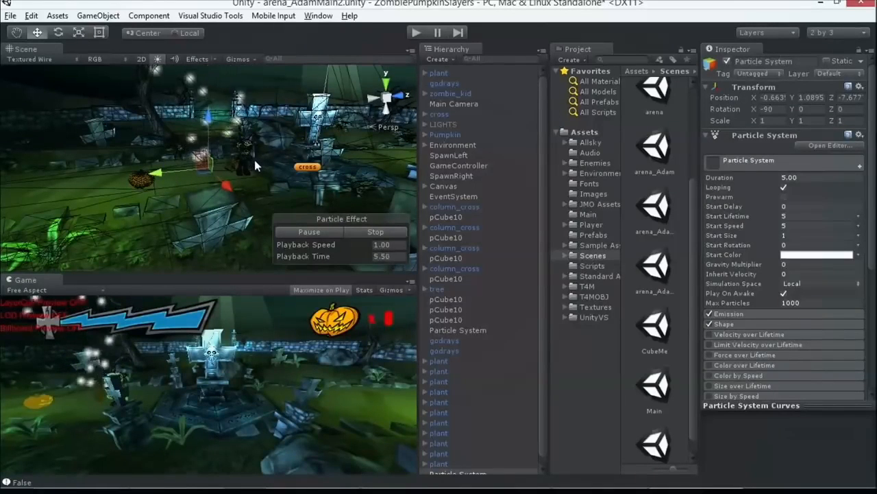
key(ctrl+z)
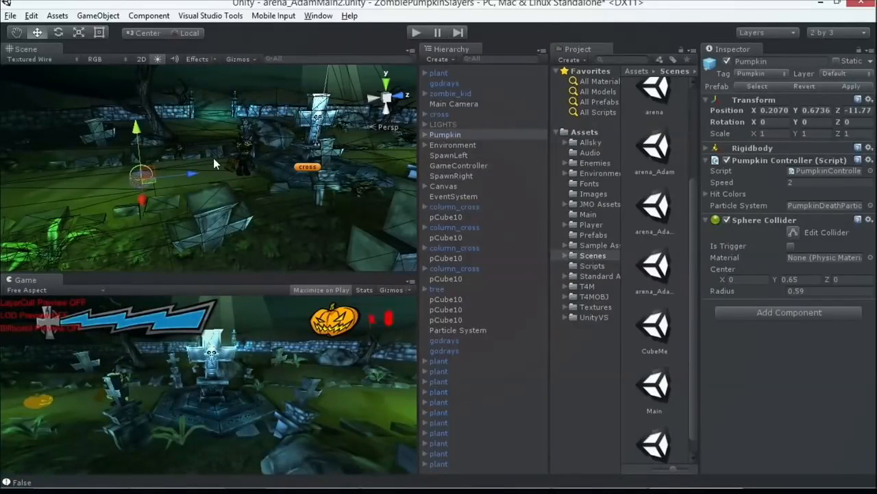
scroll(197, 227, up, 4)
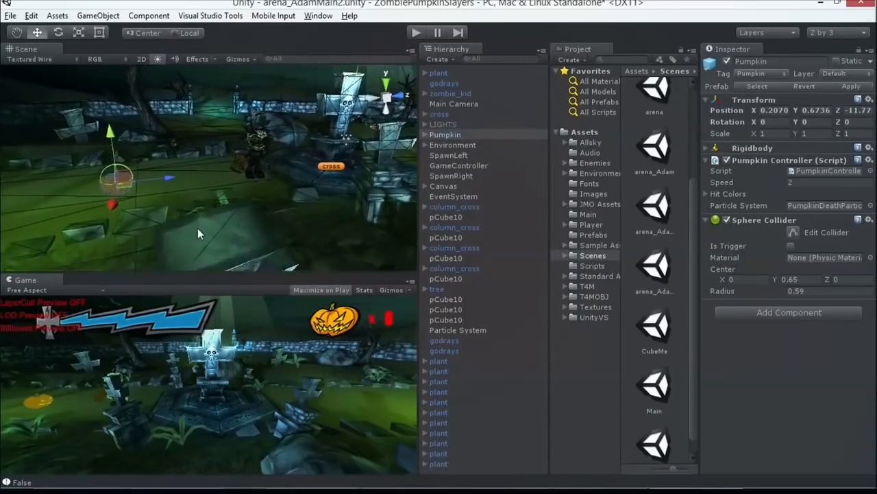
scroll(196, 223, down, 5)
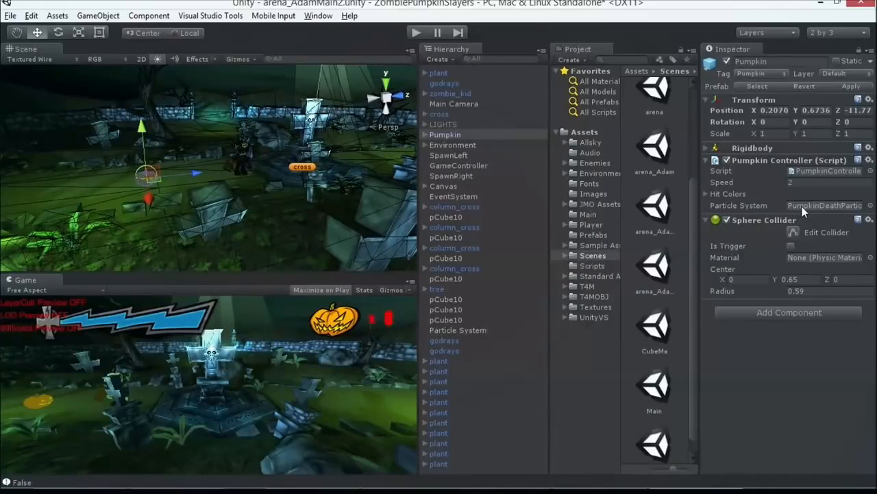
Step: Open the Pumpkin's PumpkinController script in Visual Studio and delete its Awake() method with the commented-out particle code
double_click(808, 172)
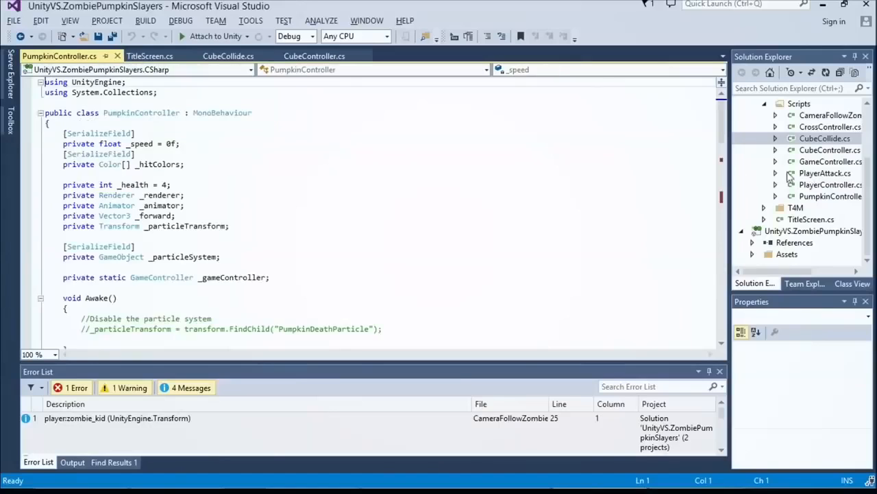
scroll(327, 189, down, 7)
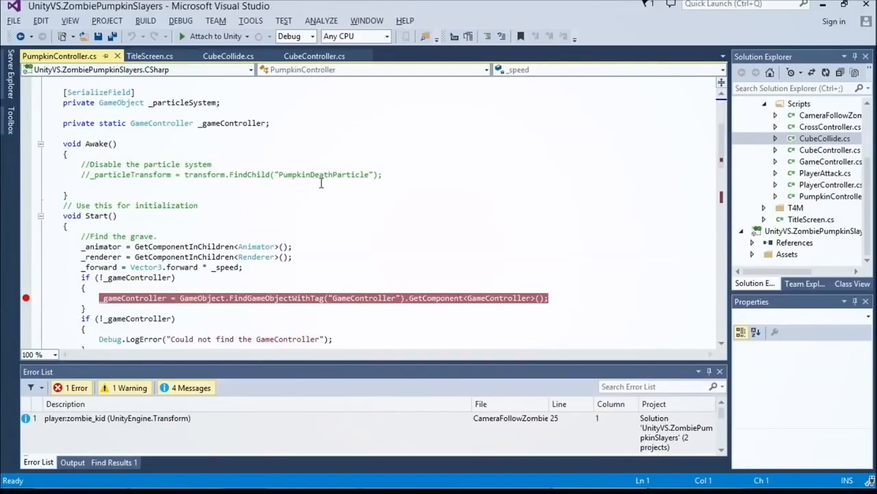
drag(64, 104, 98, 165)
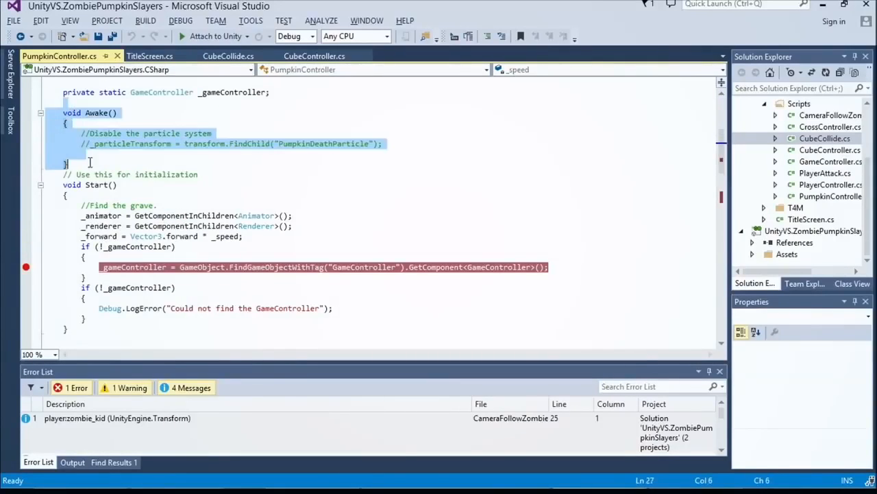
key(Delete)
Step: Highlight the _animator assignment and its Animator type in Start(), and save PumpkinController.cs
click(167, 154)
drag(298, 155, 84, 155)
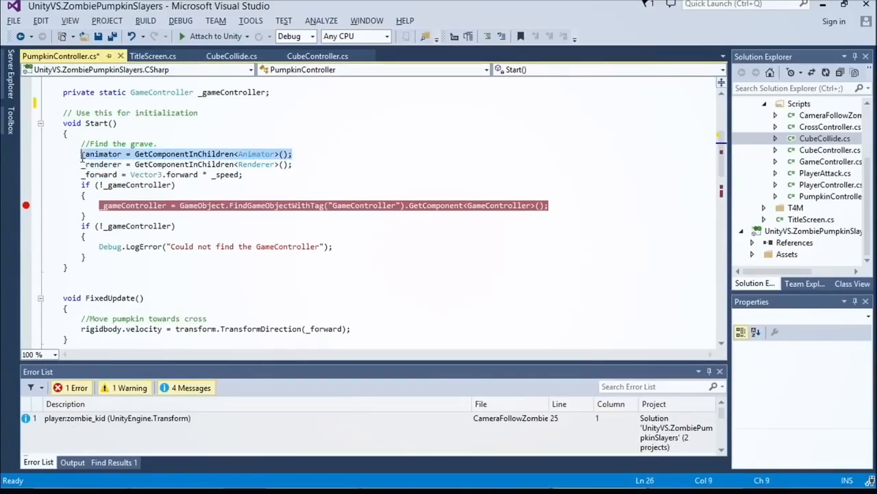
double_click(249, 155)
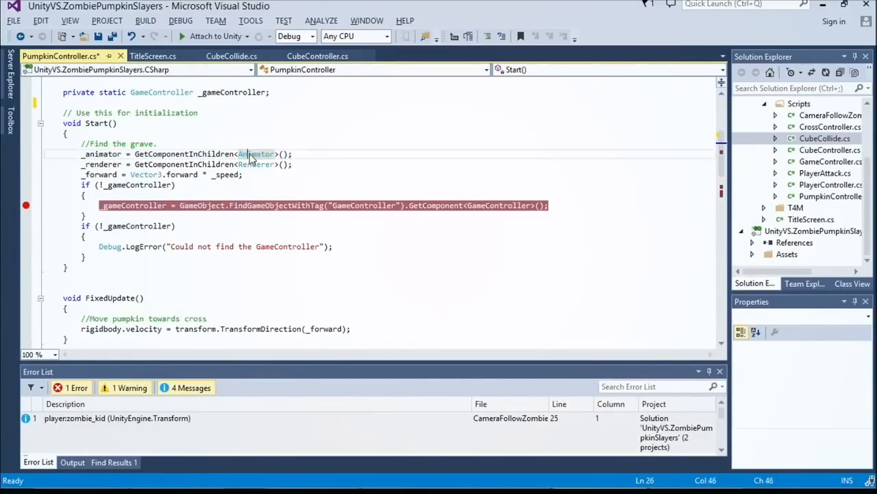
drag(293, 155, 234, 157)
key(ctrl+s)
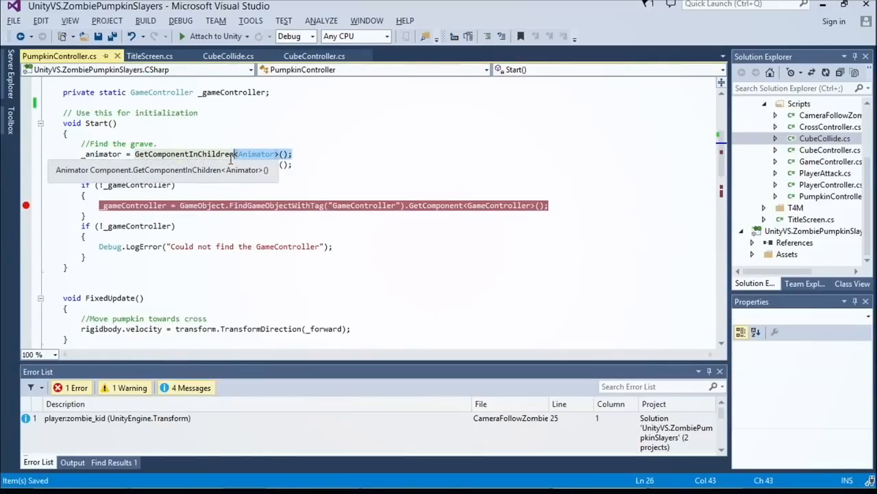
Step: Highlight the _renderer and _forward assignments in Start() in turn to examine how the pumpkin is initialized
click(210, 166)
click(285, 165)
drag(284, 165, 86, 170)
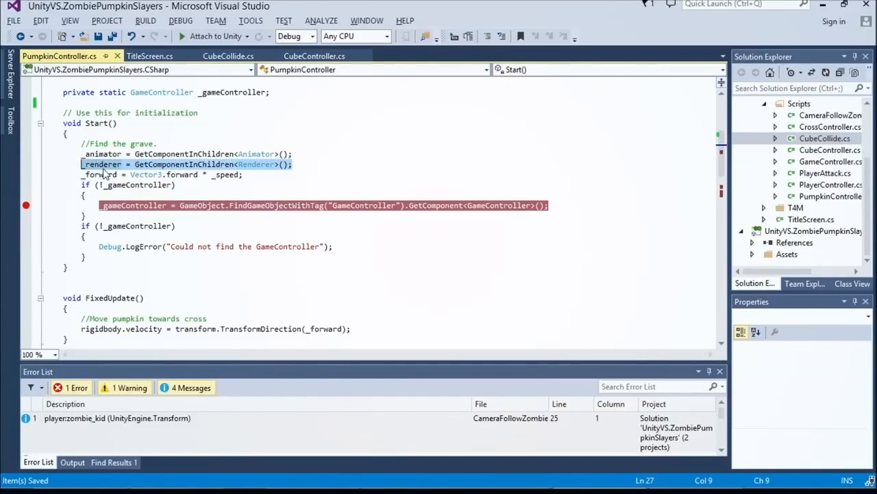
click(100, 175)
click(81, 176)
shift+click(246, 174)
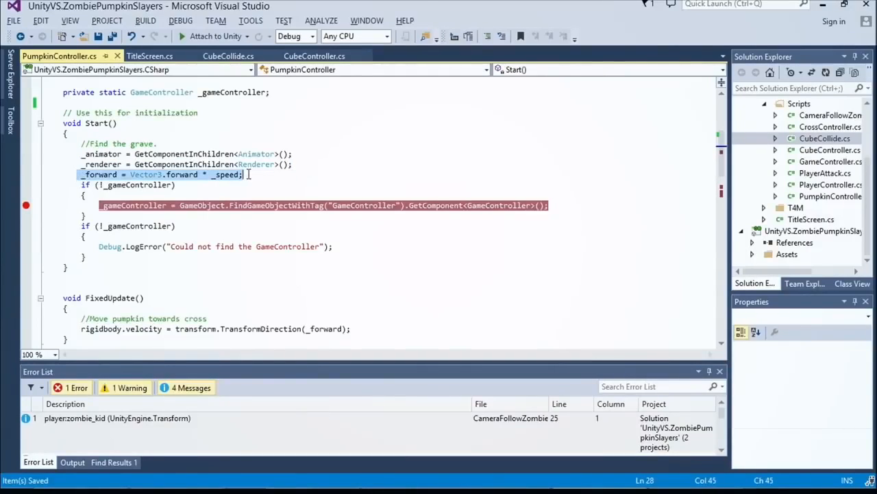
scroll(250, 174, down, 1)
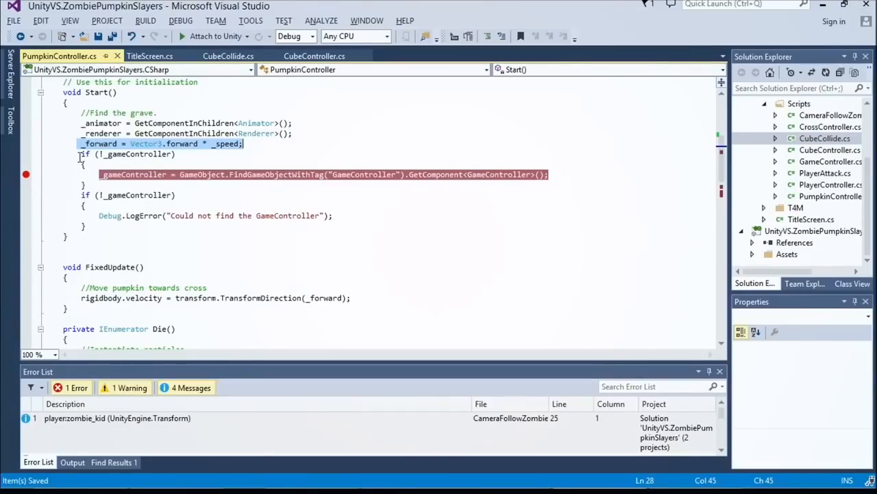
Step: Highlight the GameController lookup in PumpkinController's Start(), then switch to Unity and open the GameController object's script in Visual Studio
double_click(289, 177)
double_click(352, 176)
key(alt+Tab)
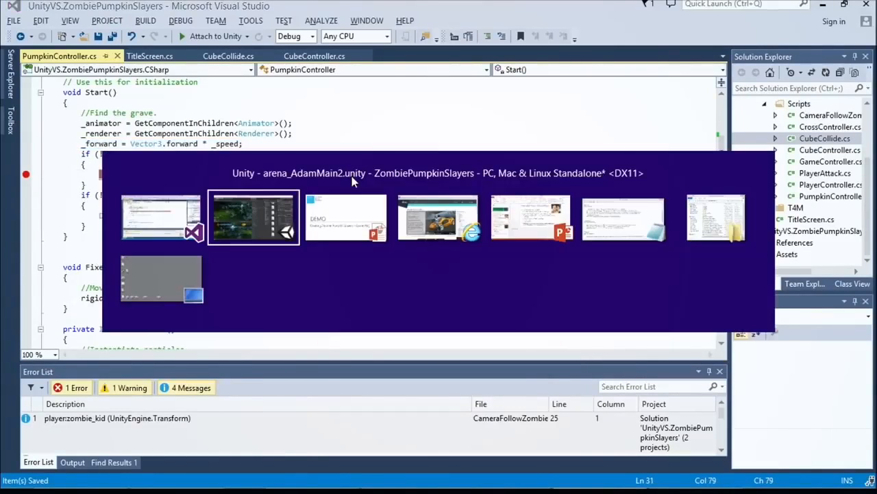
click(453, 167)
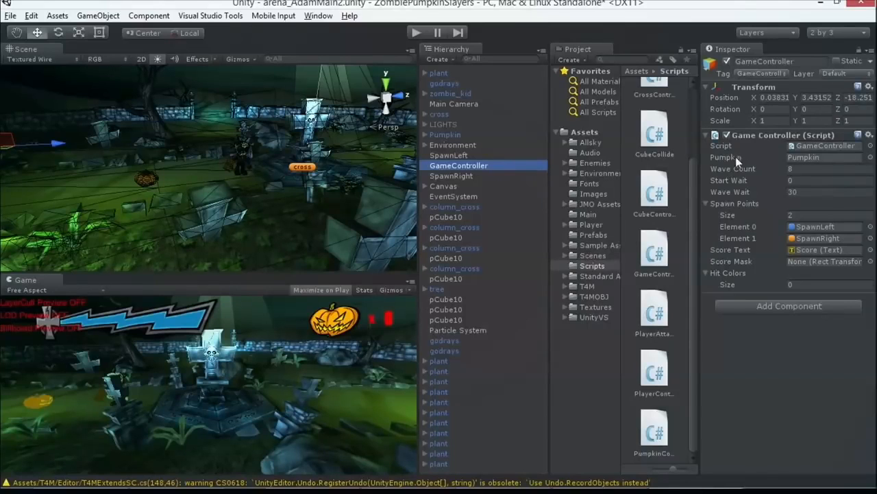
double_click(804, 143)
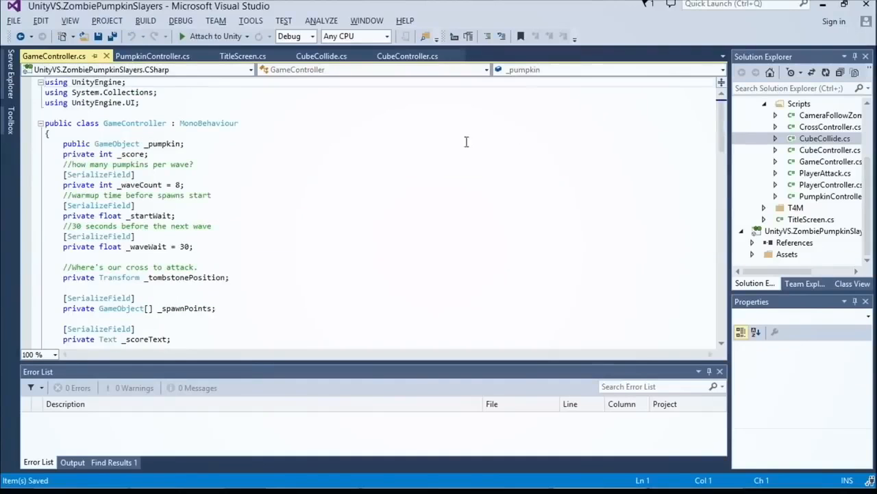
Step: Examine the Start(), IncreaseScore() and SpawnWaves() methods in GameController.cs, highlighting IncreaseScore()
scroll(455, 143, down, 13)
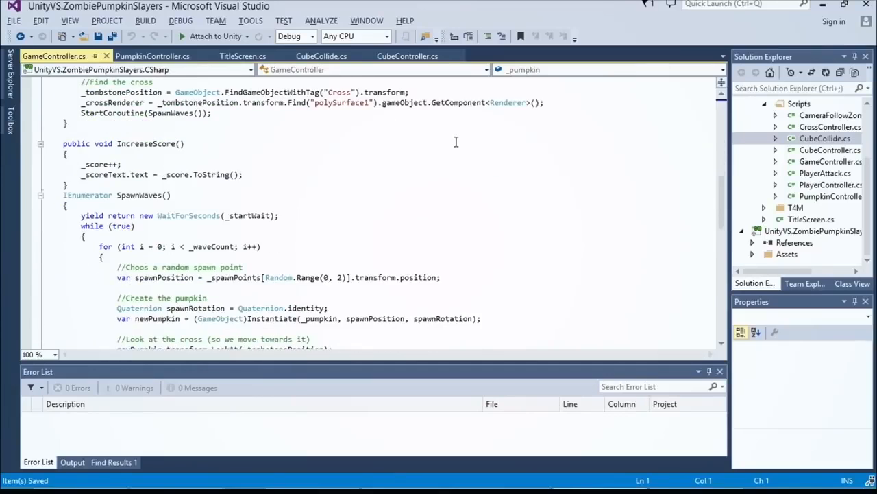
scroll(456, 138, down, 3)
scroll(454, 137, up, 7)
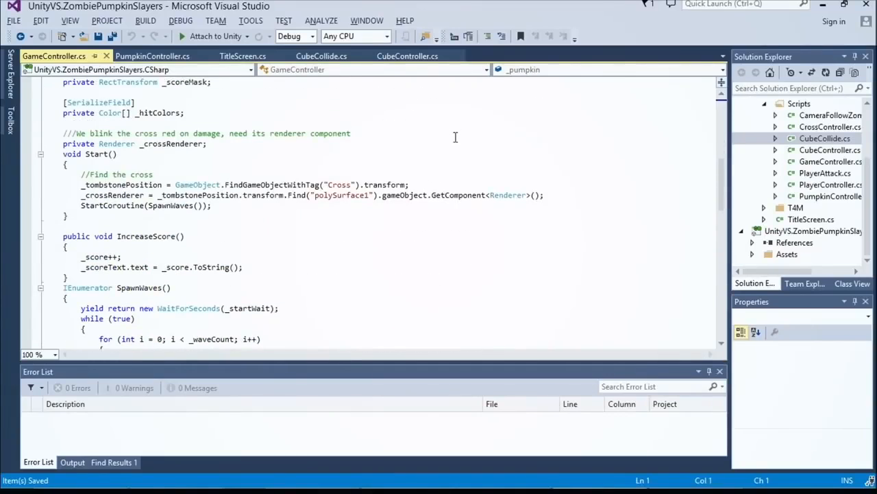
scroll(118, 145, down, 3)
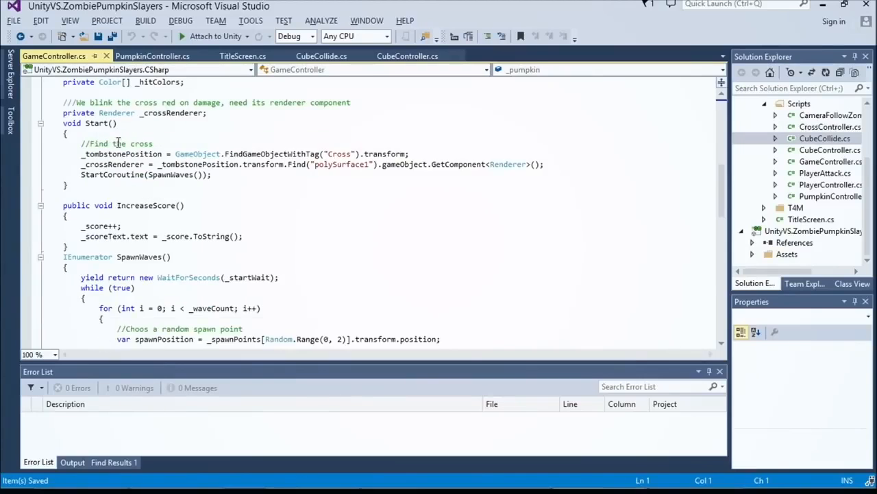
drag(37, 140, 68, 185)
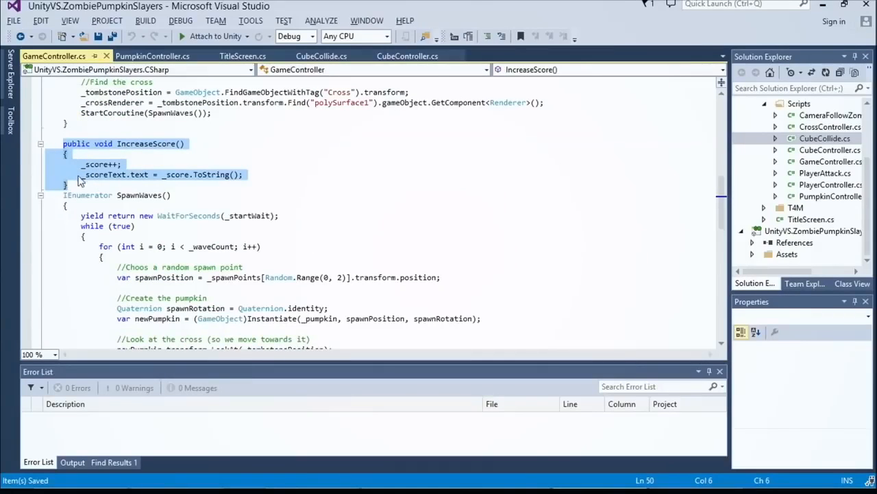
scroll(120, 165, down, 2)
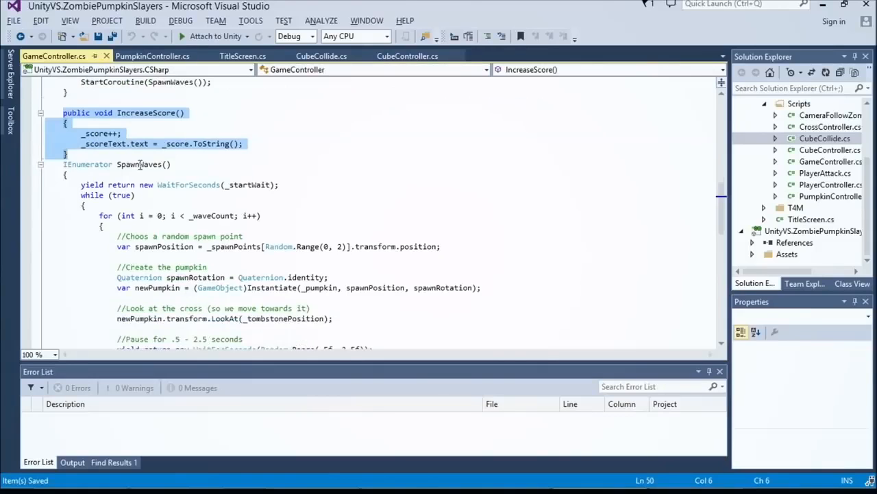
click(63, 134)
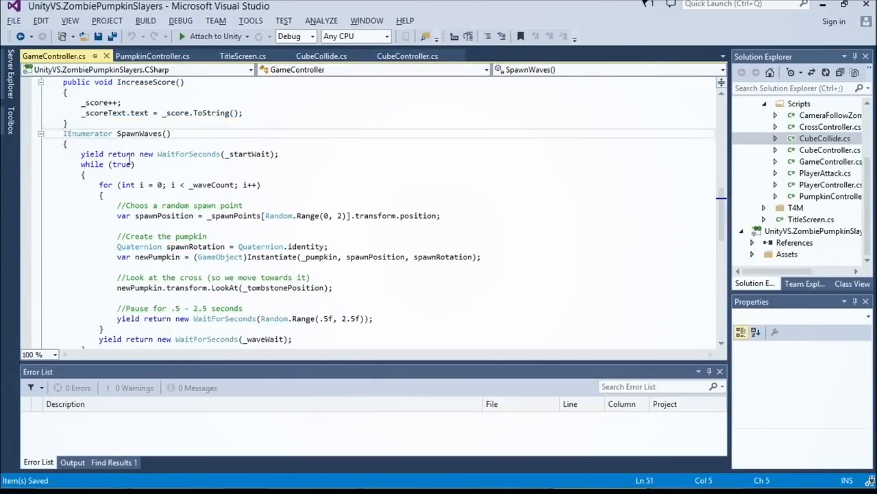
scroll(203, 189, up, 3)
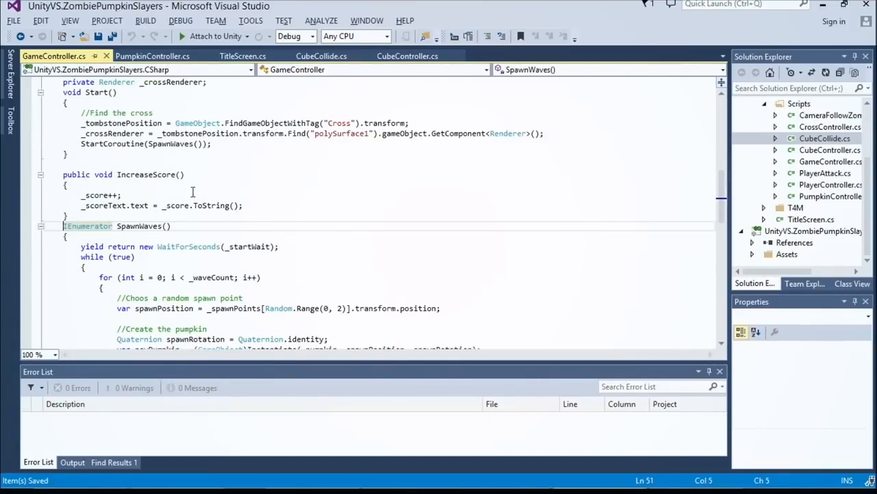
scroll(193, 191, down, 7)
Step: Switch to Unity and select the Pumpkin object to examine its components
key(alt+Tab)
scroll(268, 189, down, 3)
scroll(267, 188, up, 6)
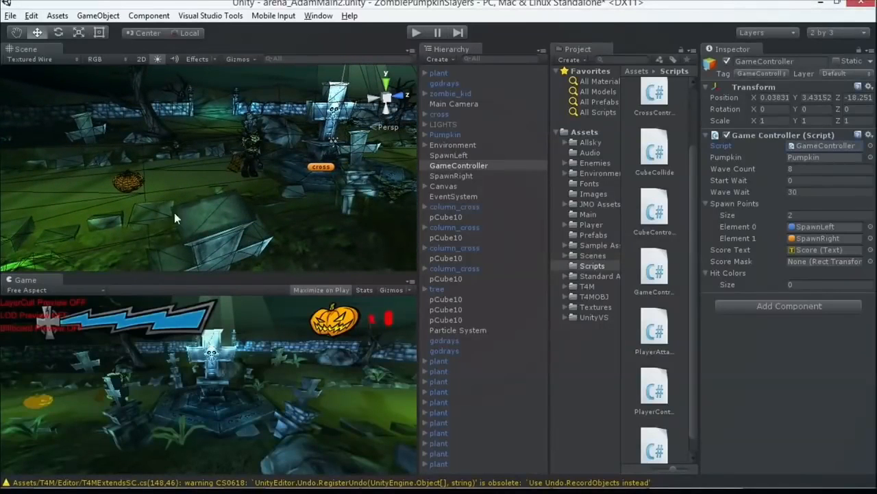
click(129, 182)
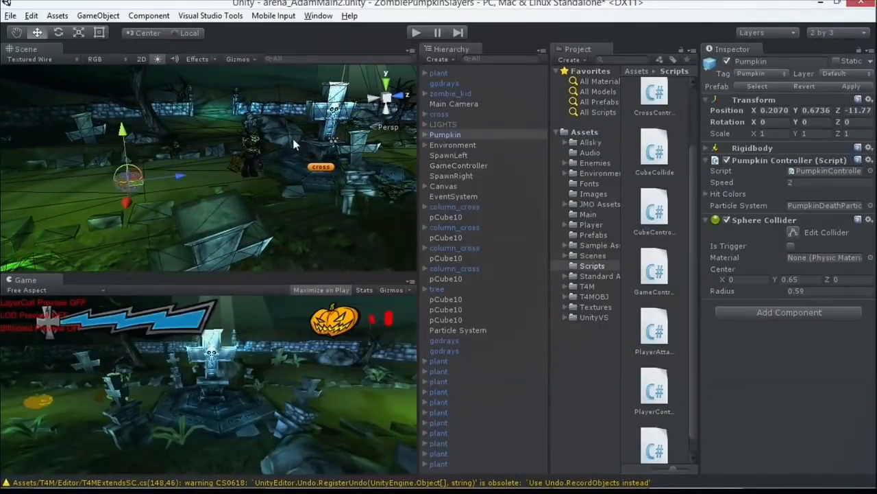
click(439, 136)
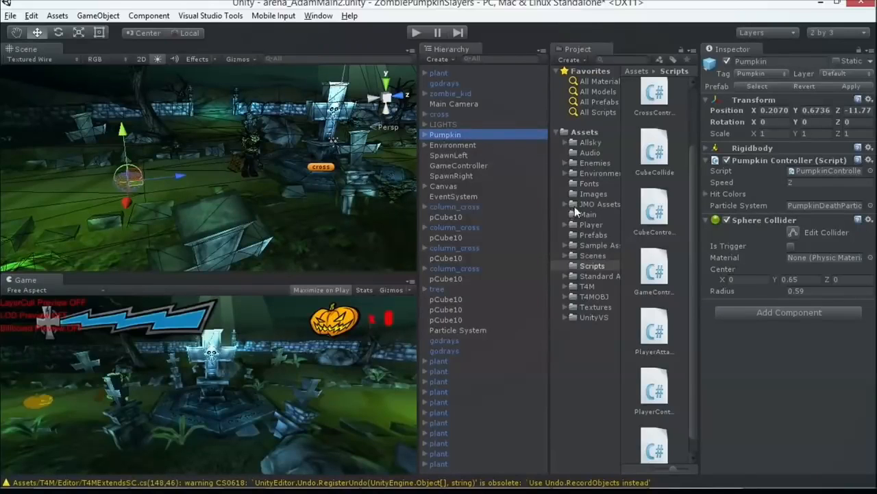
Step: Open the Pumpkin_Enemy folder under Enemies and inspect the pumpkin_enemy prefab and the pumpkin_enemy model's import settings
click(595, 164)
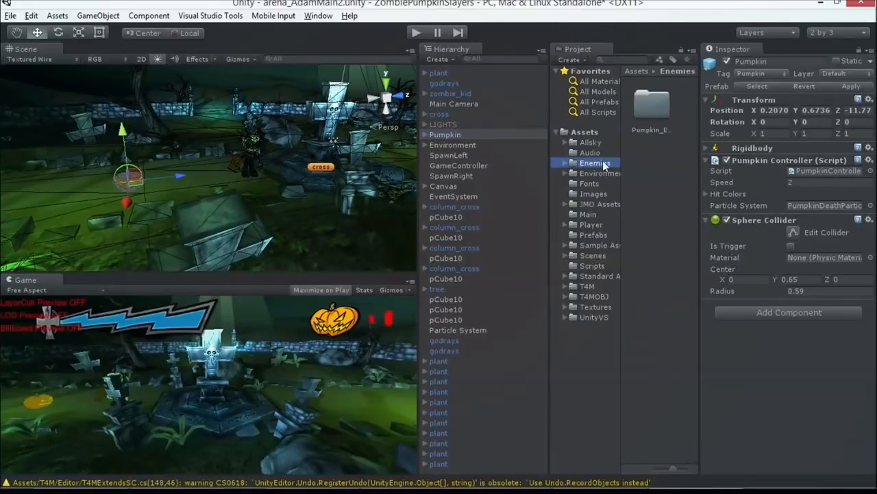
double_click(643, 120)
scroll(656, 190, down, 2)
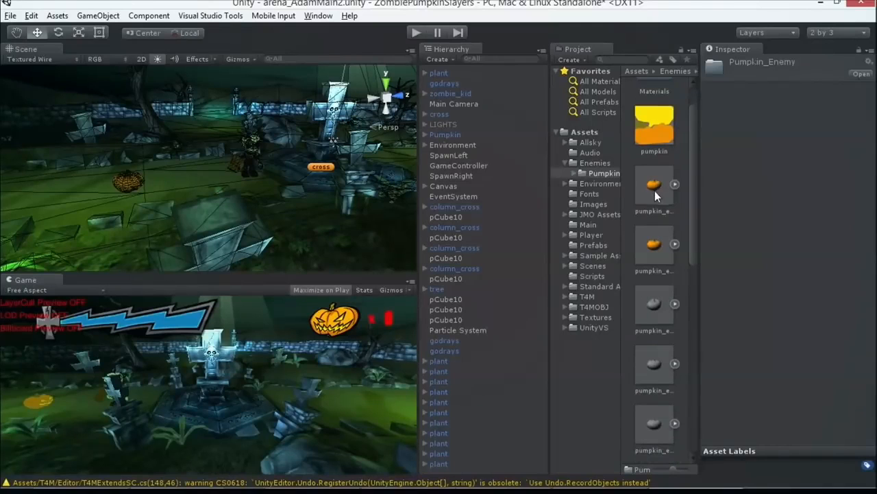
click(637, 200)
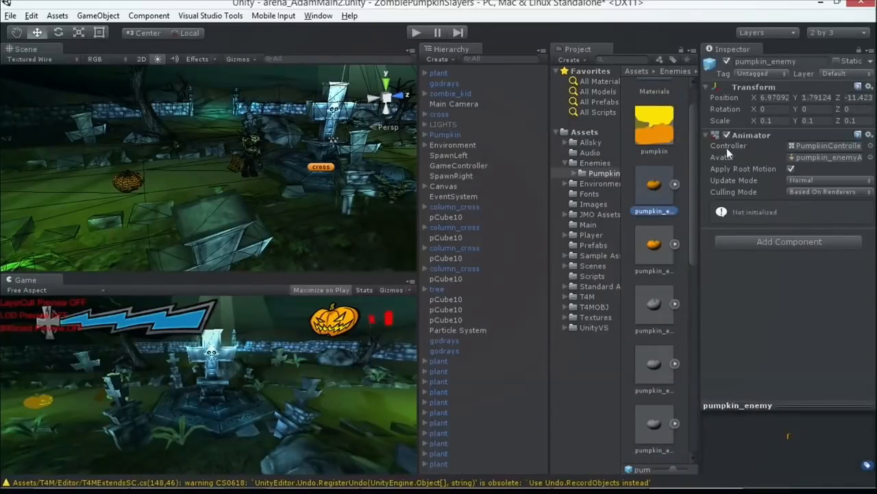
click(659, 236)
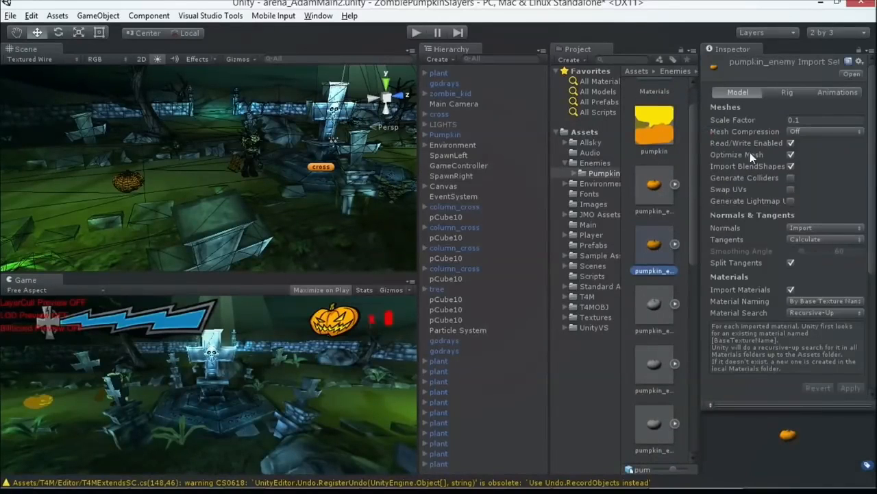
Step: Expand the pumpkin model file containing the bounce03 clip and play that animation in an enlarged preview
scroll(676, 264, down, 3)
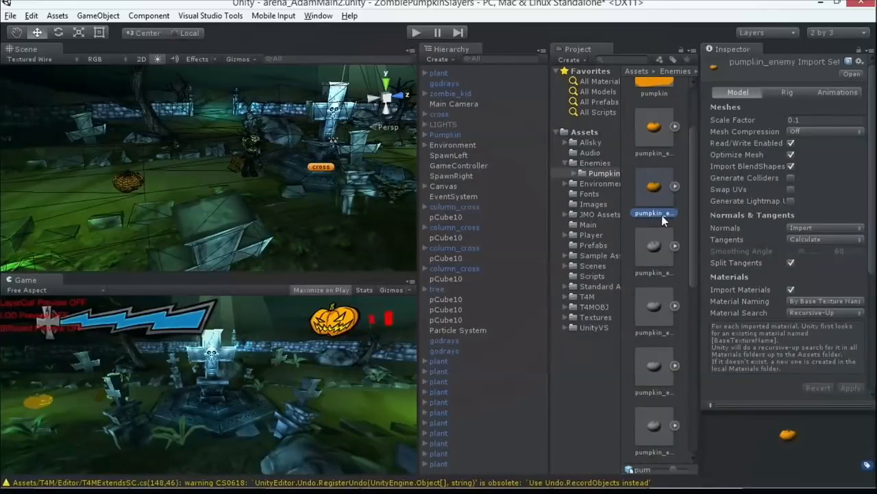
scroll(661, 216, down, 3)
click(651, 207)
click(653, 226)
scroll(654, 224, up, 1)
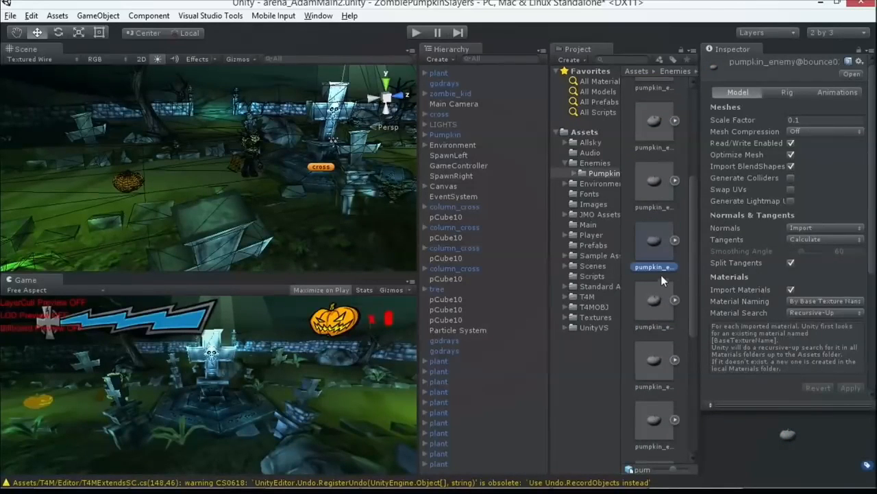
scroll(669, 298, down, 6)
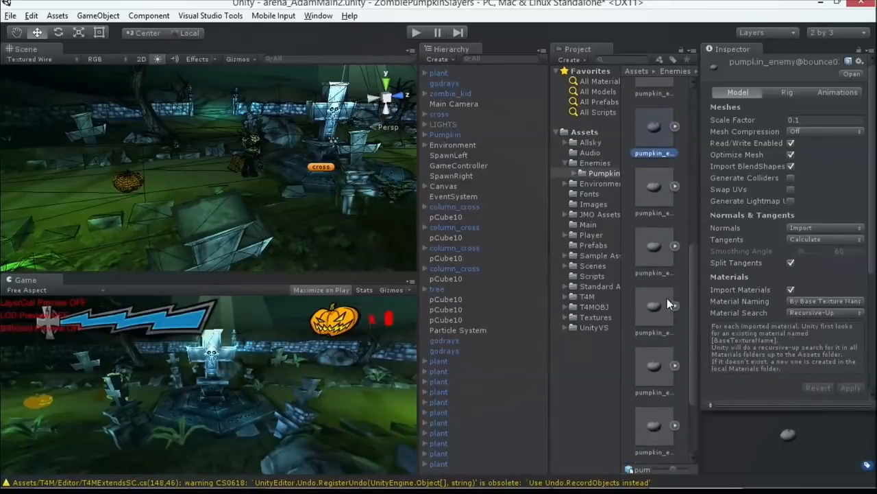
click(675, 126)
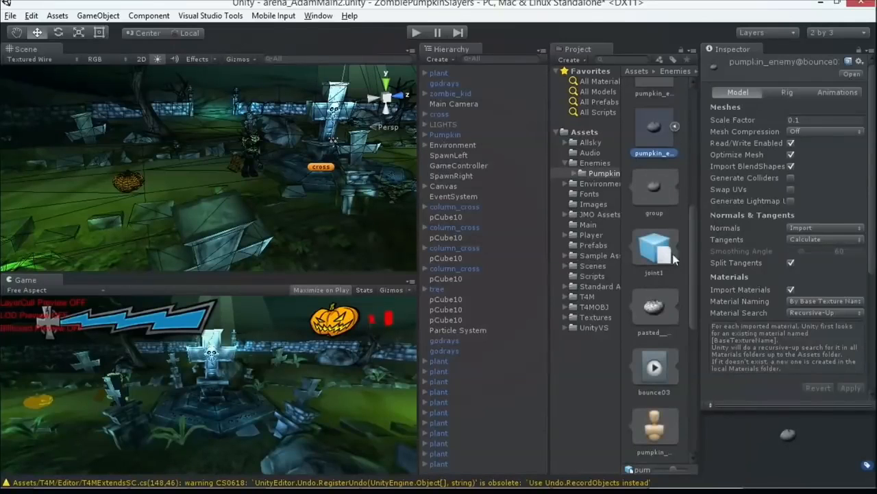
click(661, 367)
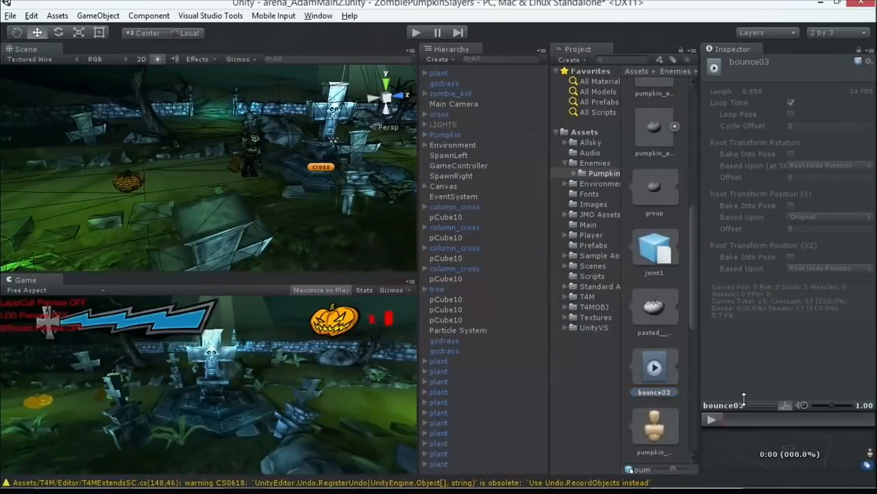
drag(777, 406, 761, 227)
click(713, 234)
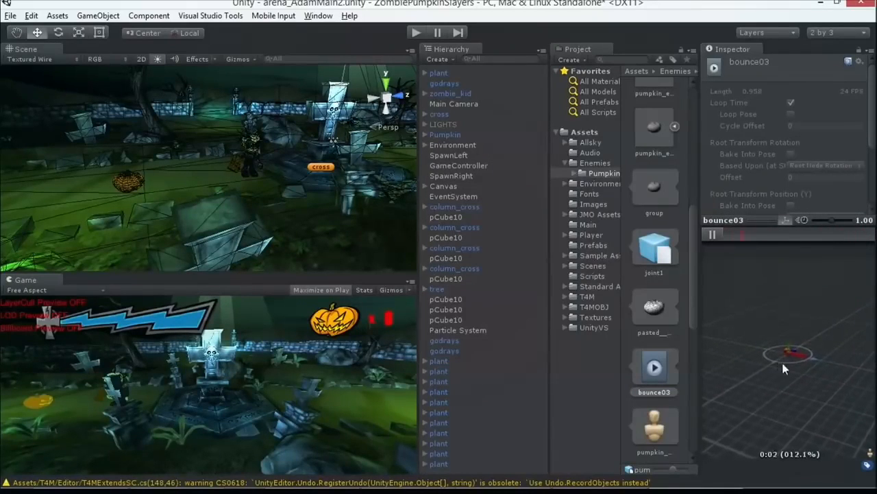
click(711, 235)
click(675, 126)
click(663, 181)
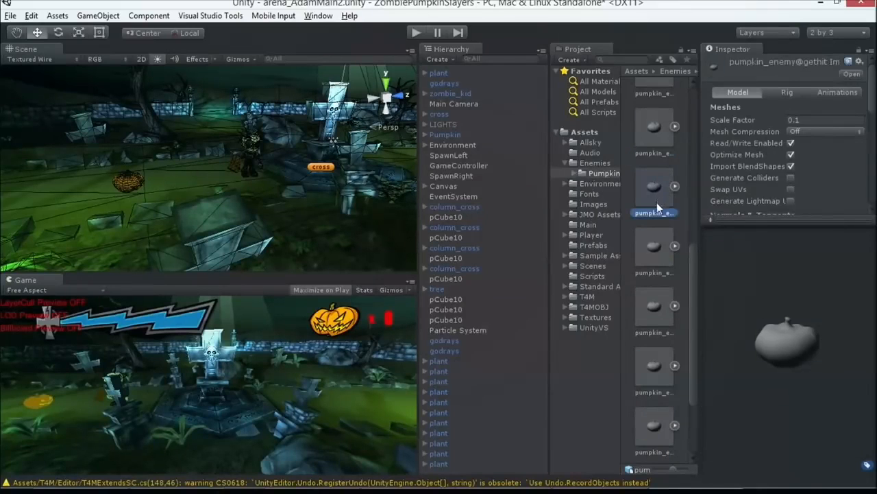
Step: Select the pumpkin_enemy child of Pumpkin and open its PumpkinController animator controller
click(495, 134)
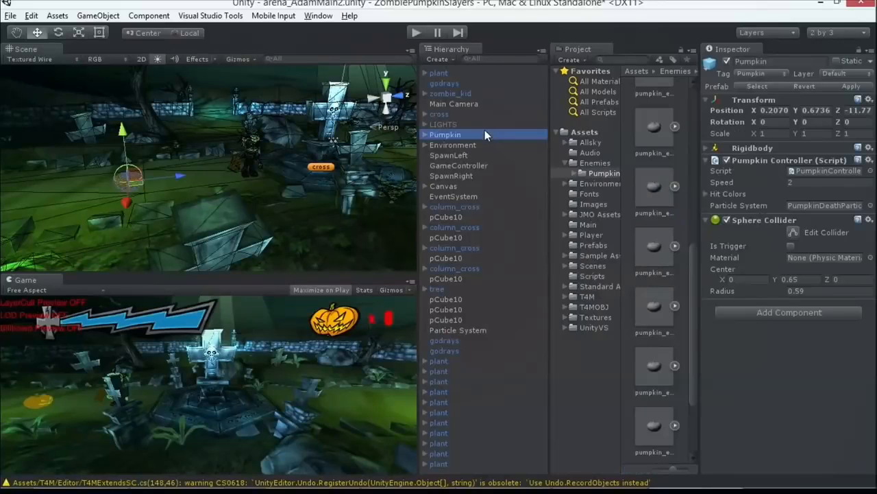
click(425, 134)
click(442, 144)
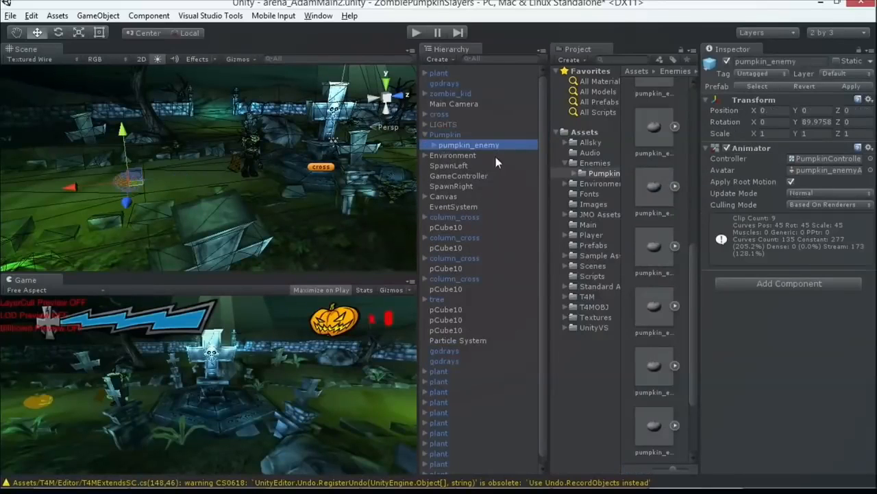
double_click(808, 159)
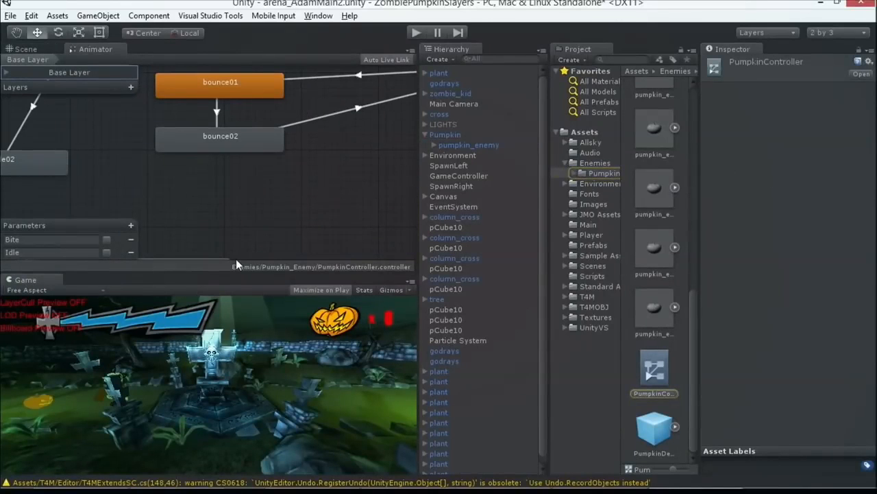
Step: Maximize the Animator view and examine the bounce01 and bounce02 states and their transitions
key(shift+space)
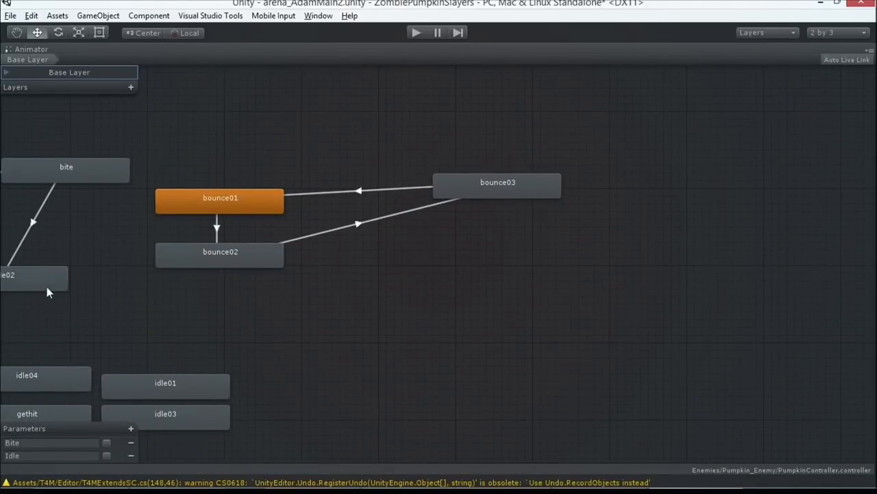
click(16, 33)
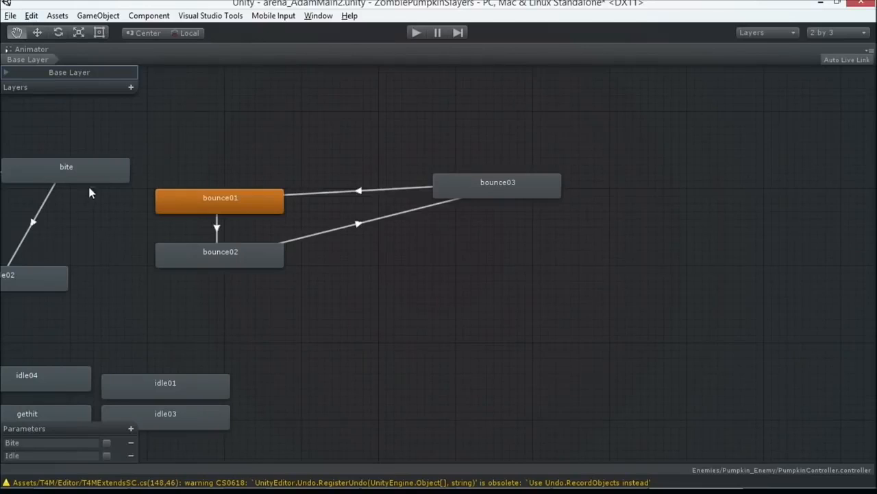
scroll(154, 209, down, 5)
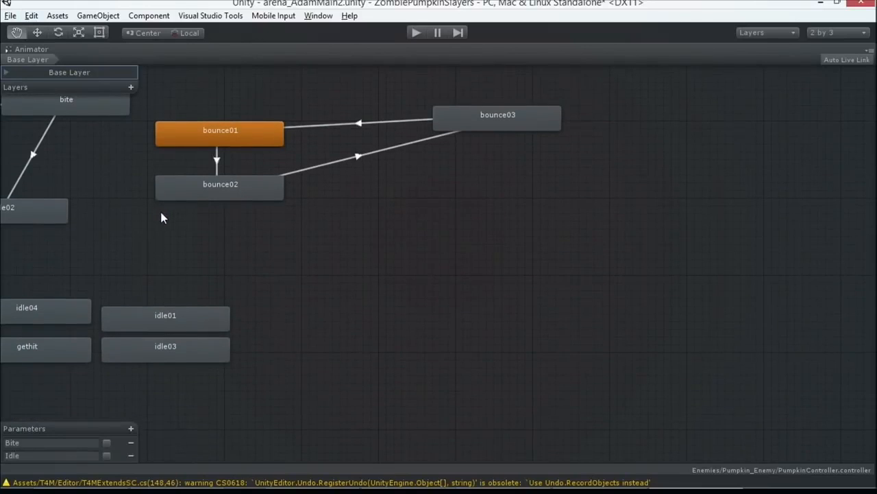
click(215, 143)
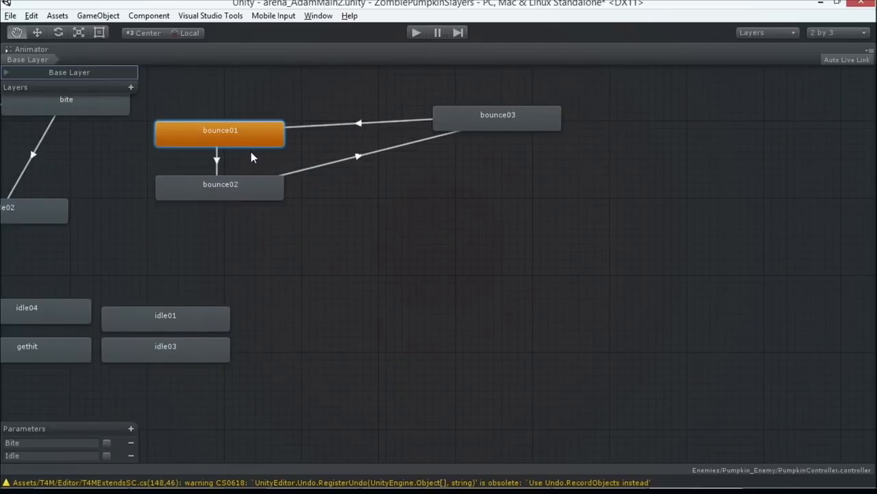
click(230, 181)
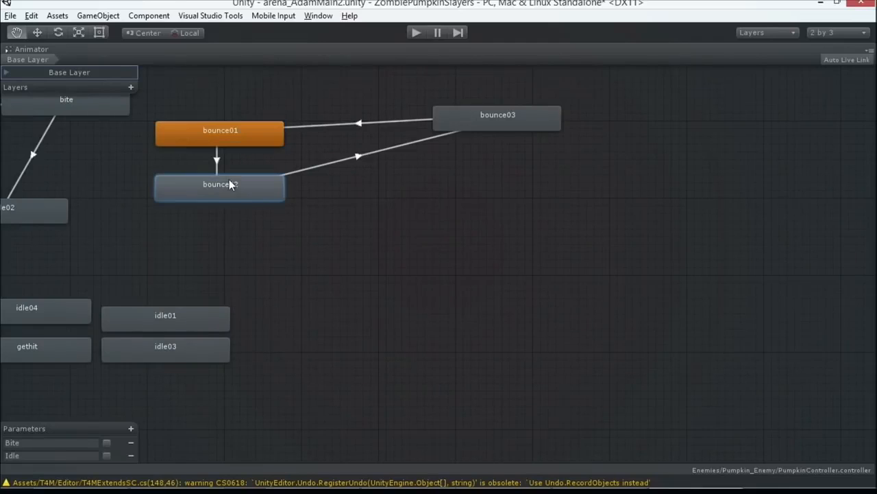
Step: Move the bounce03 state level with bounce01 in the animator graph and restore the normal editor layout
click(506, 116)
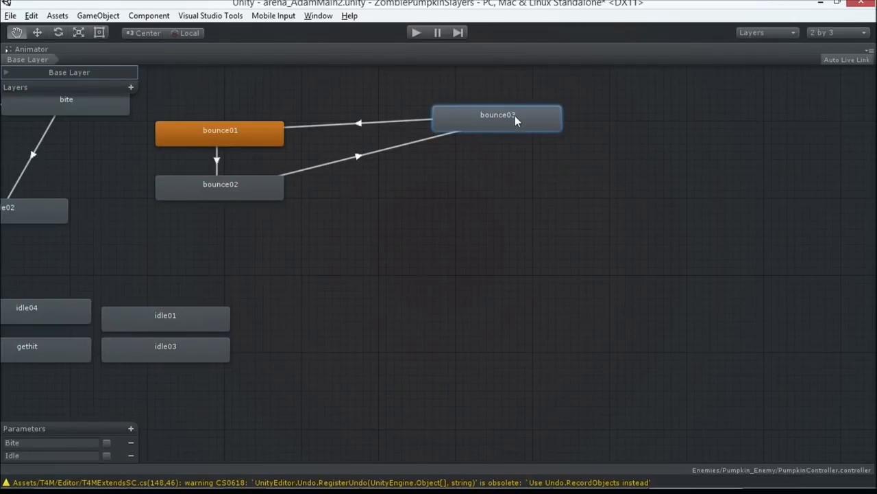
drag(514, 116, 489, 134)
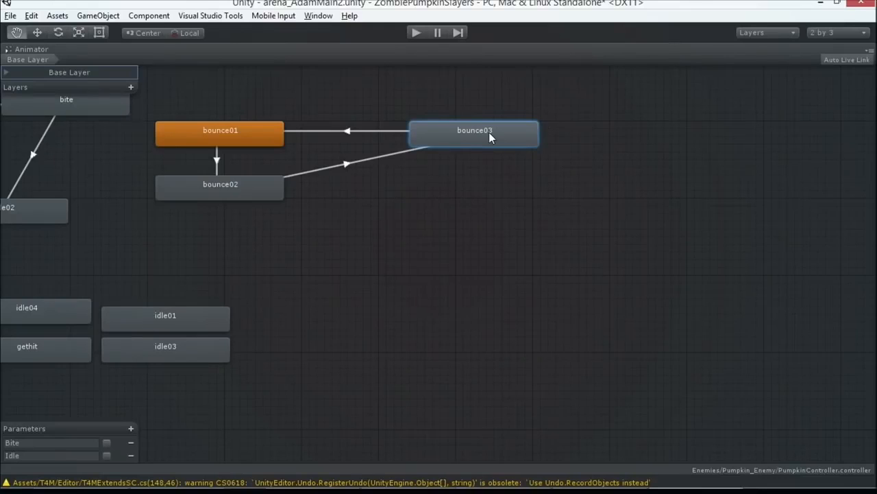
key(shift+space)
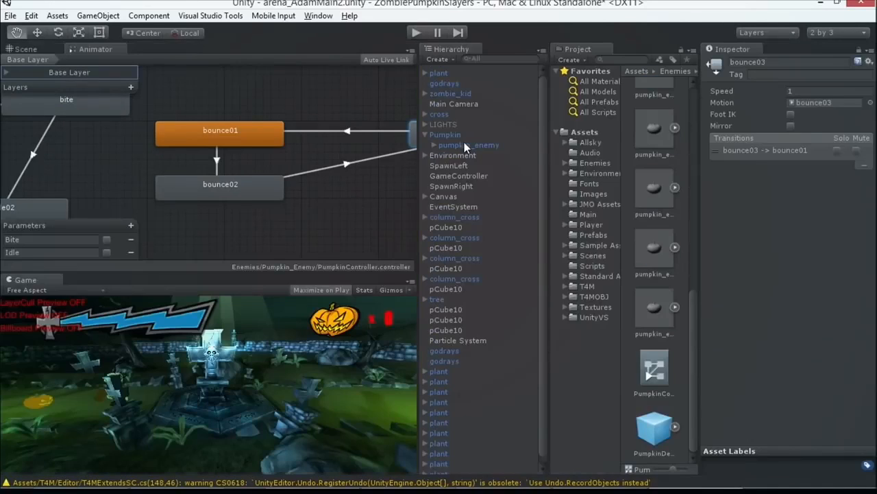
Step: Inspect the bounce01 and bounce02 states and the transition from bounce01 to bounce02 in the pumpkin's animator graph
click(227, 136)
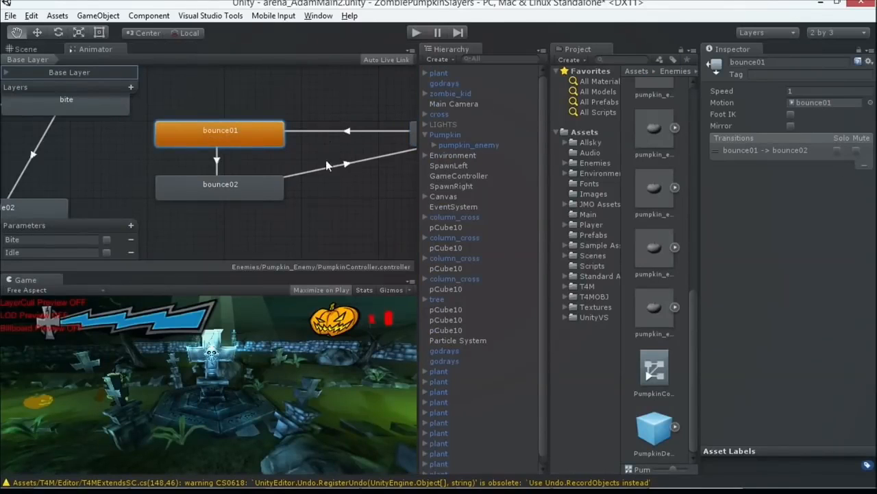
click(270, 179)
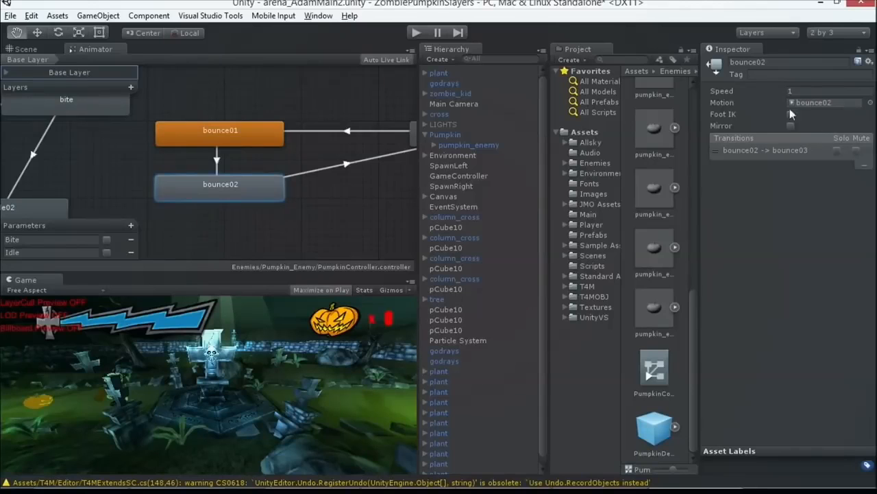
click(217, 154)
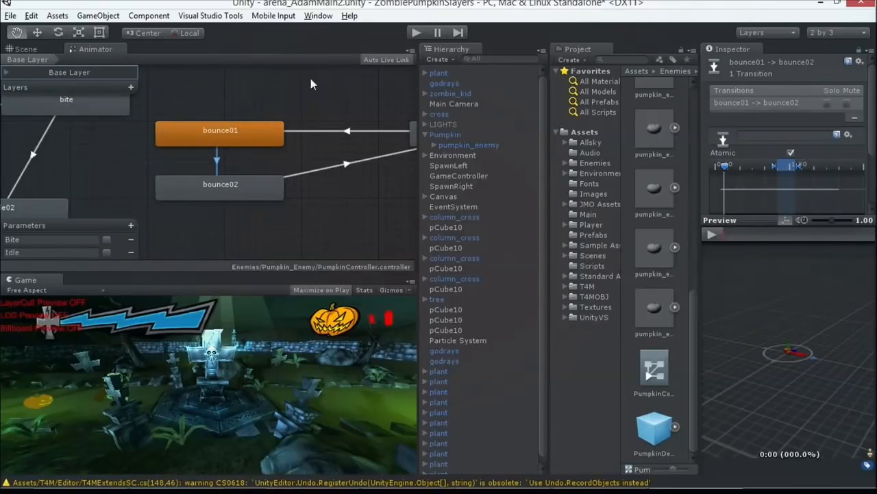
scroll(296, 130, down, 5)
scroll(298, 130, up, 5)
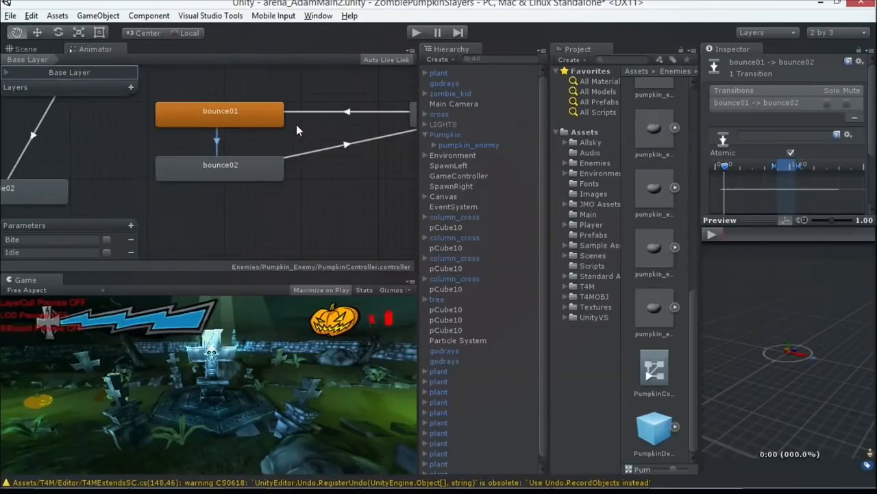
scroll(297, 131, down, 5)
scroll(295, 125, up, 5)
scroll(275, 143, down, 5)
scroll(277, 152, up, 5)
scroll(282, 155, up, 3)
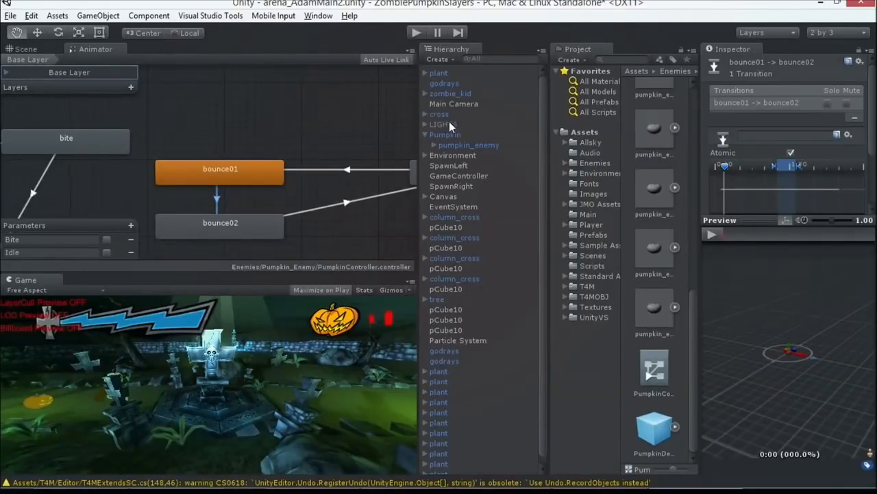
Step: Select zombie_kid in the scene and open its PlayerController animator controller
click(458, 94)
double_click(816, 165)
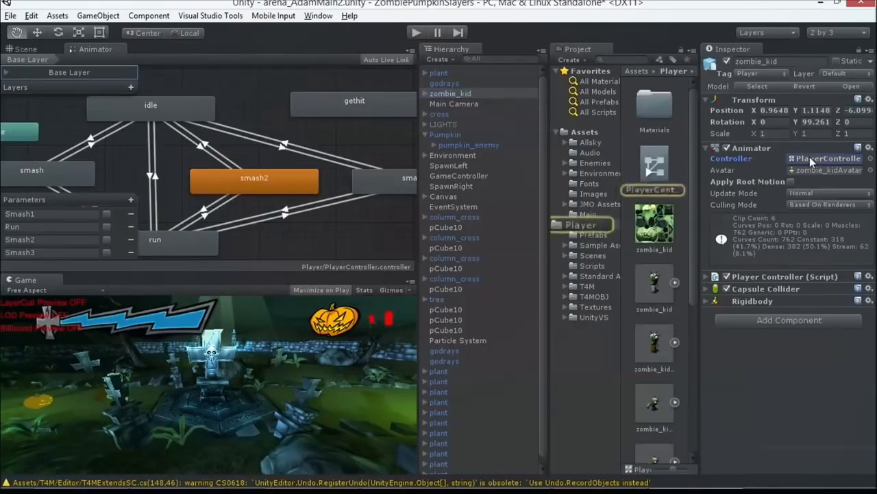
scroll(220, 145, down, 1)
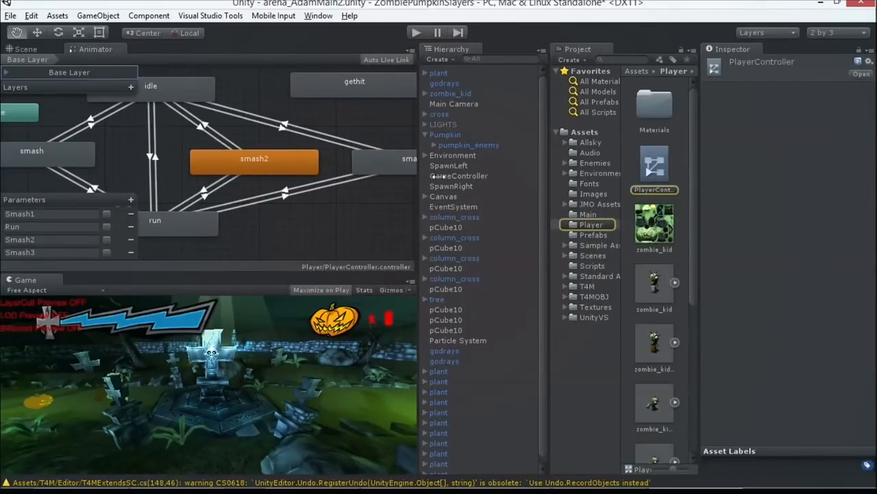
Step: Run the game briefly, turn off Maximize on Play once stopped, and mute the system sound
click(417, 33)
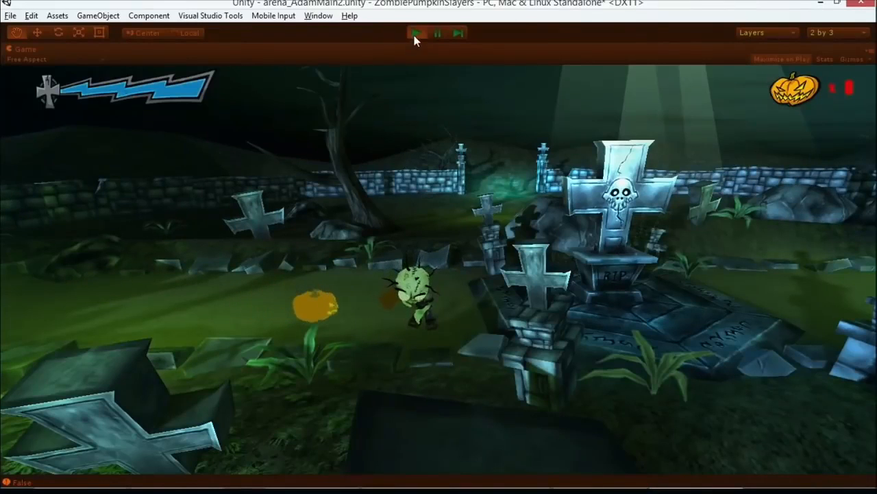
click(417, 33)
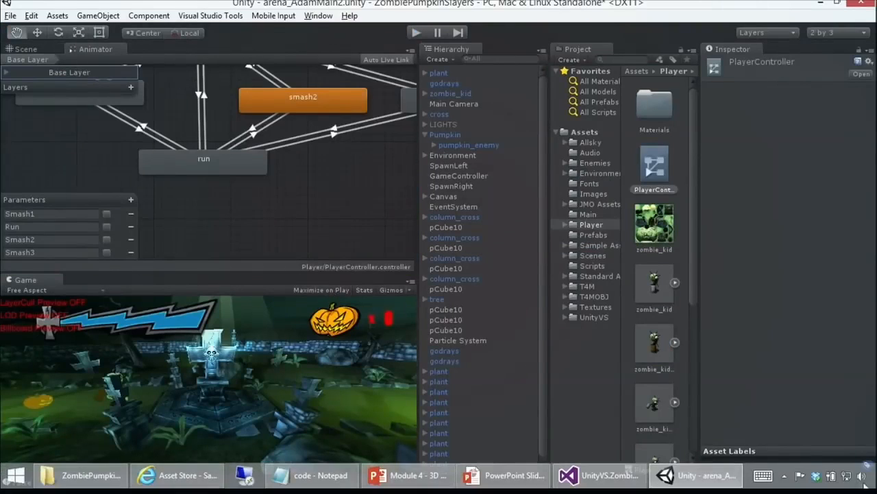
click(861, 483)
click(845, 404)
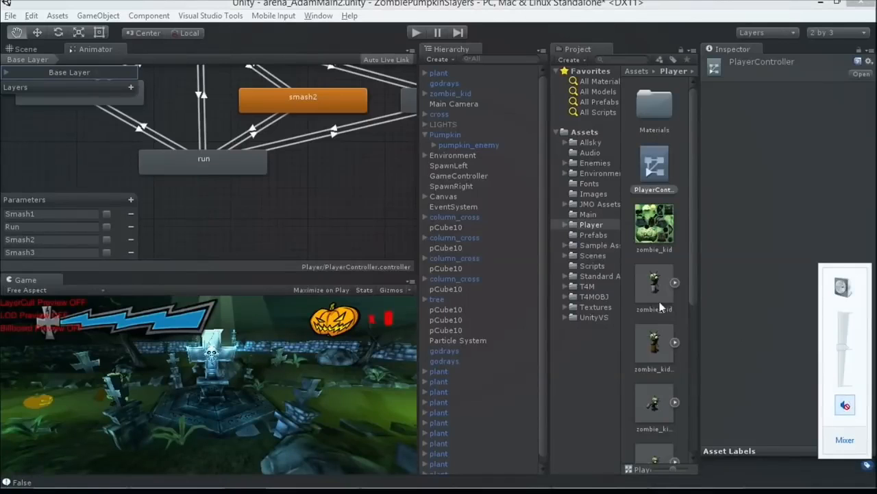
Step: Run the game with zombie_kid selected, move the character while watching its animator states, select the idle-to-run transition and stop the game
click(417, 33)
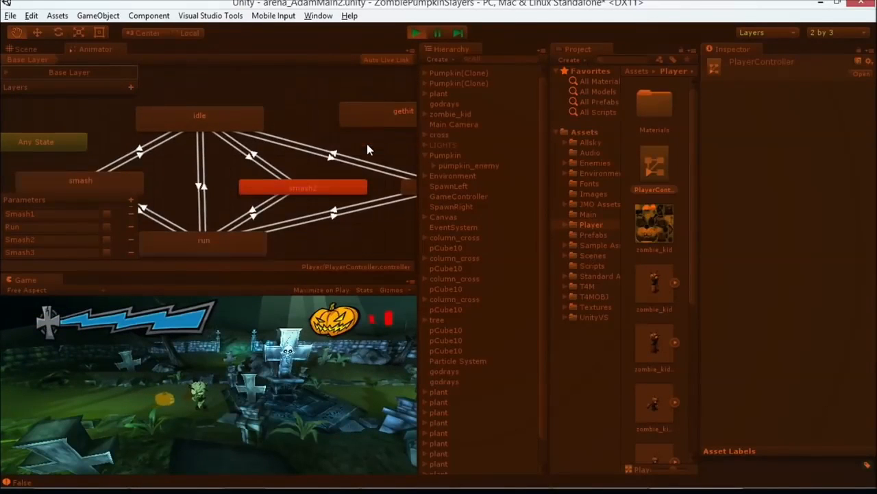
click(440, 123)
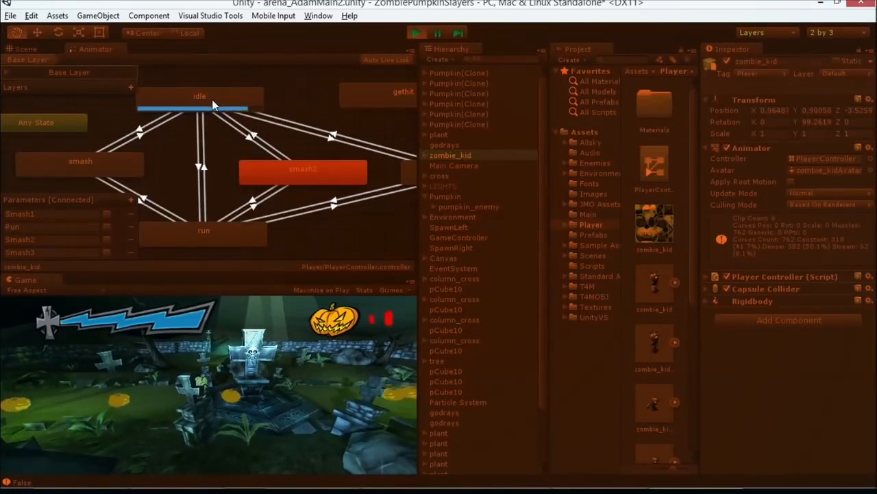
click(259, 387)
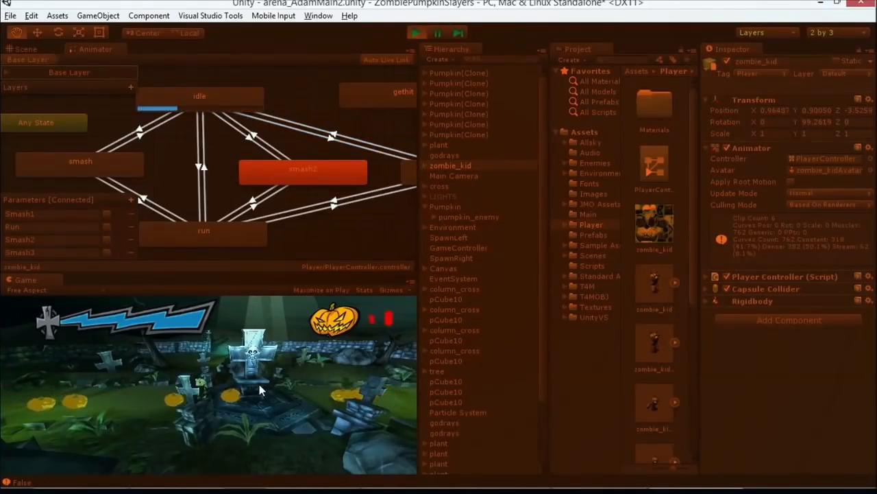
key(Left)
key(Right)
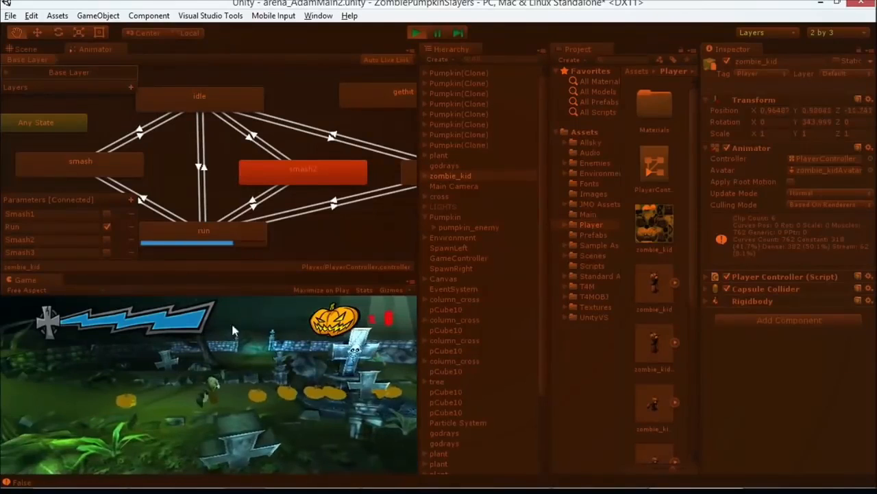
click(200, 168)
click(417, 33)
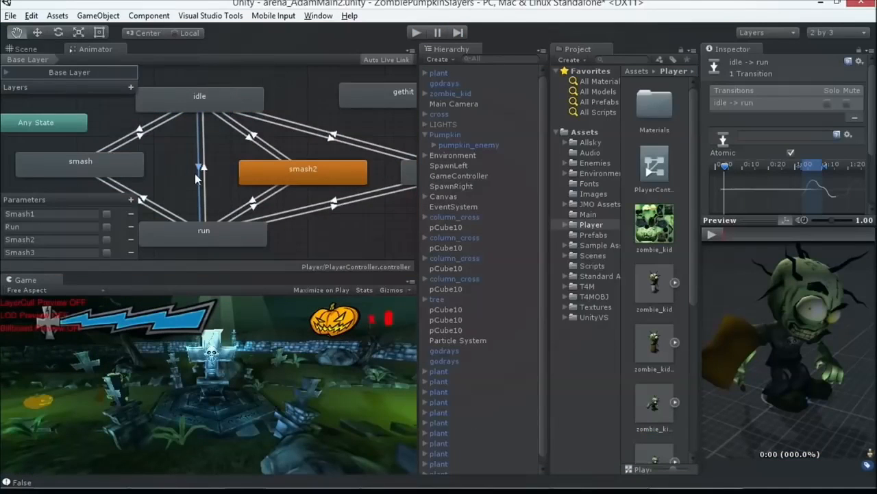
Step: Add a Bool parameter named Anything to the PlayerController animator
double_click(57, 226)
click(130, 199)
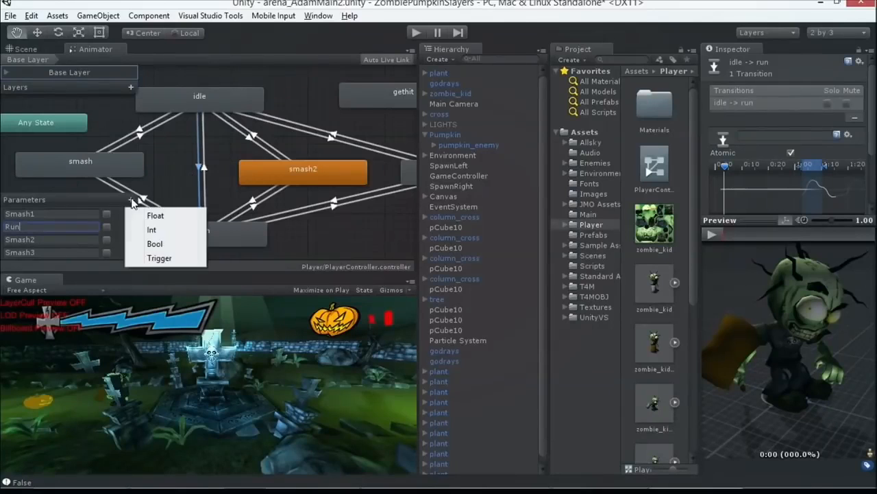
click(156, 245)
double_click(46, 214)
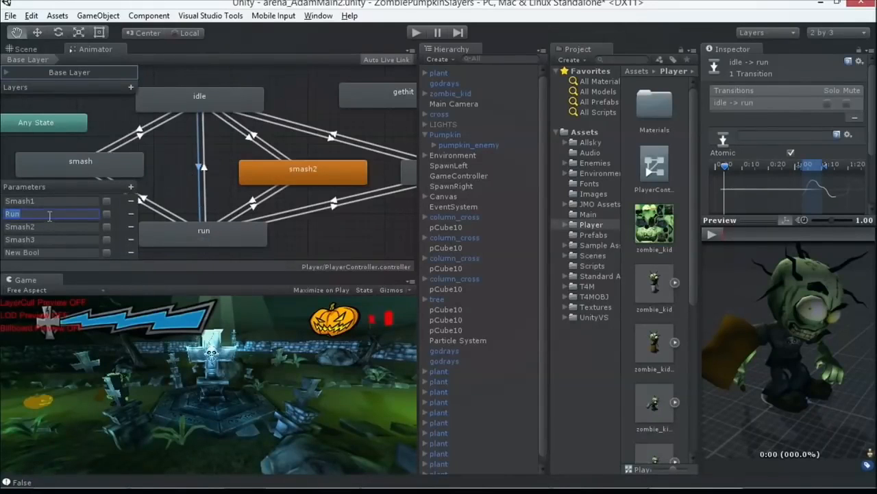
double_click(42, 252)
key(ctrl+a)
text(Anythin)
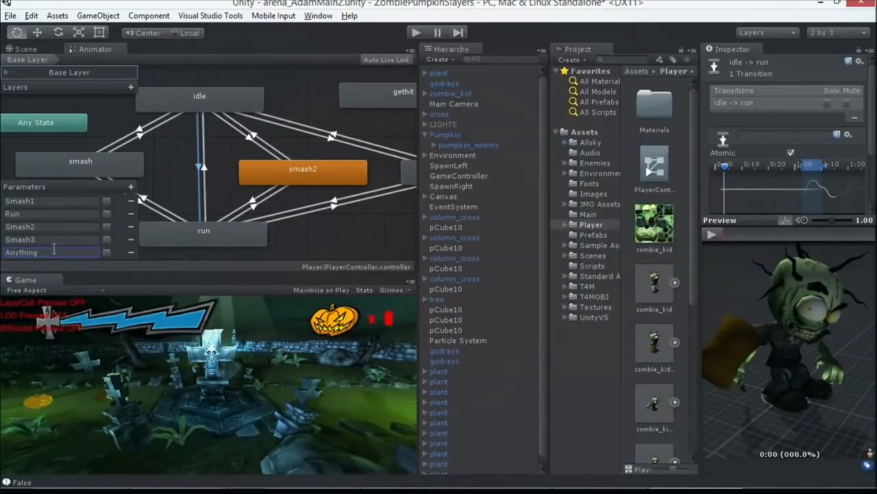
Step: Create a transition from the idle state to the gethit state and rename the Anything parameter to Hit
click(218, 102)
right_click(217, 101)
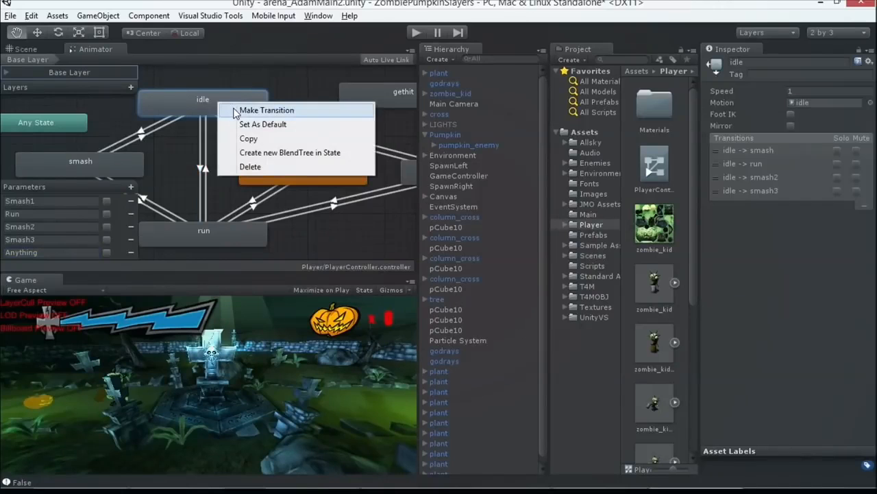
click(267, 111)
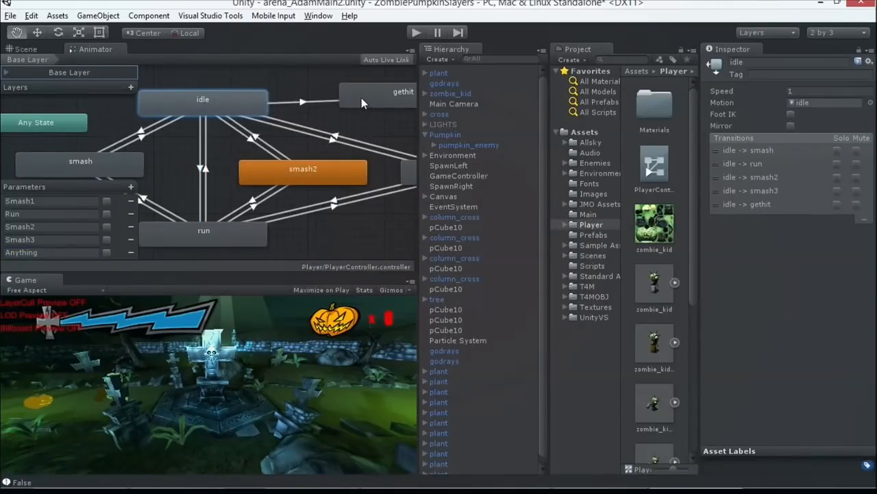
click(361, 98)
double_click(62, 253)
text(Hit)
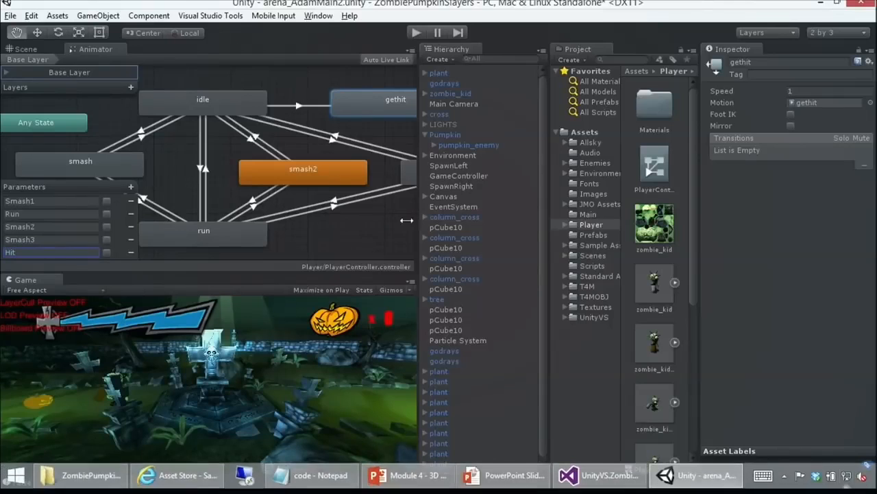
Step: Set the idle-to-gethit transition's condition to Hit being true instead of Exit Time
click(322, 107)
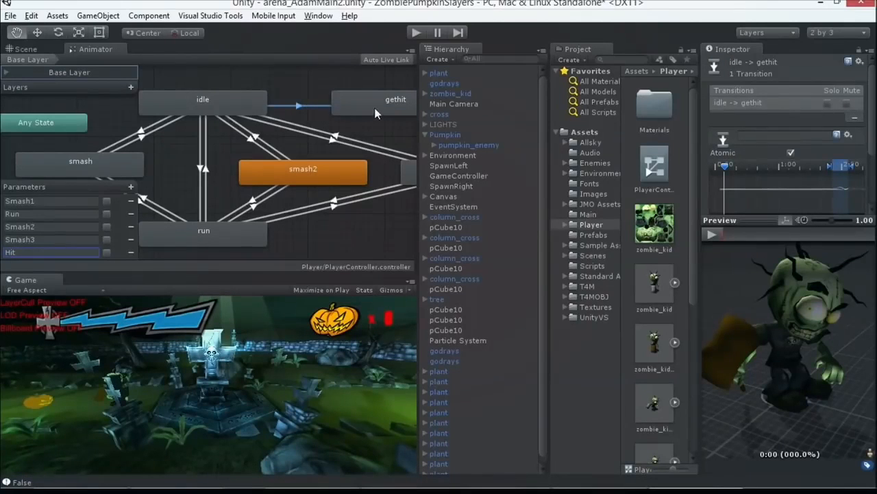
drag(744, 219, 799, 394)
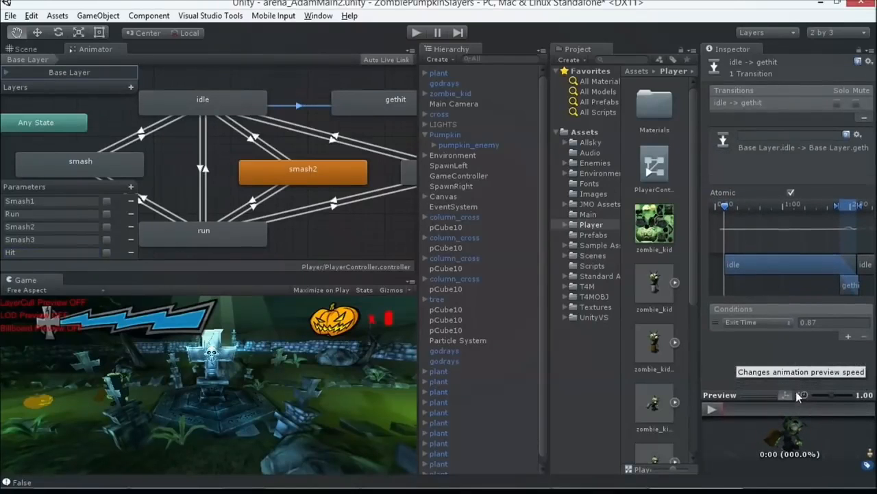
click(221, 104)
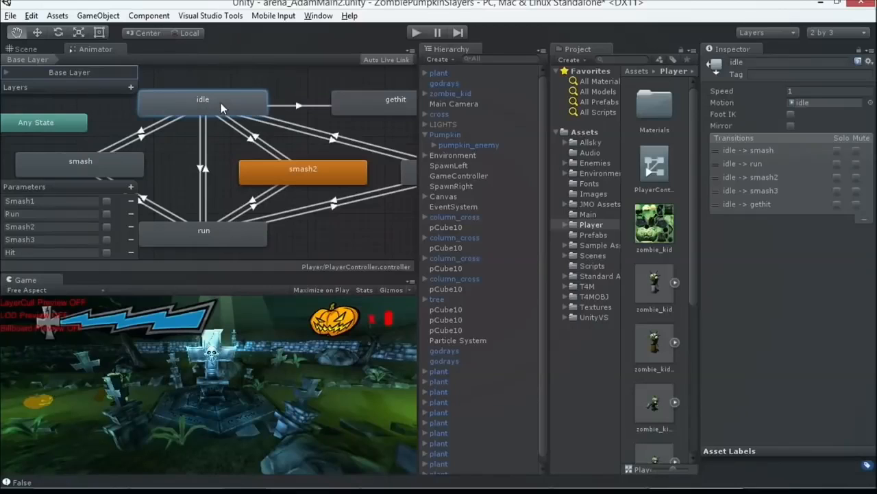
click(355, 106)
click(285, 106)
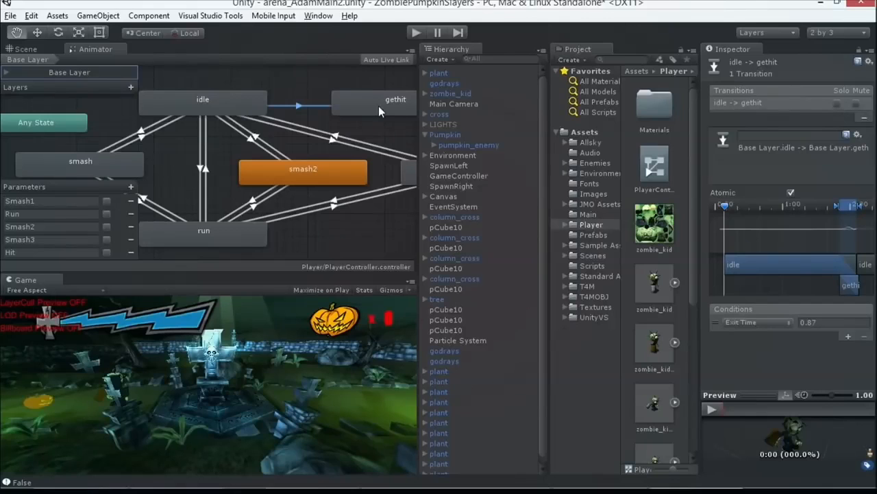
click(735, 321)
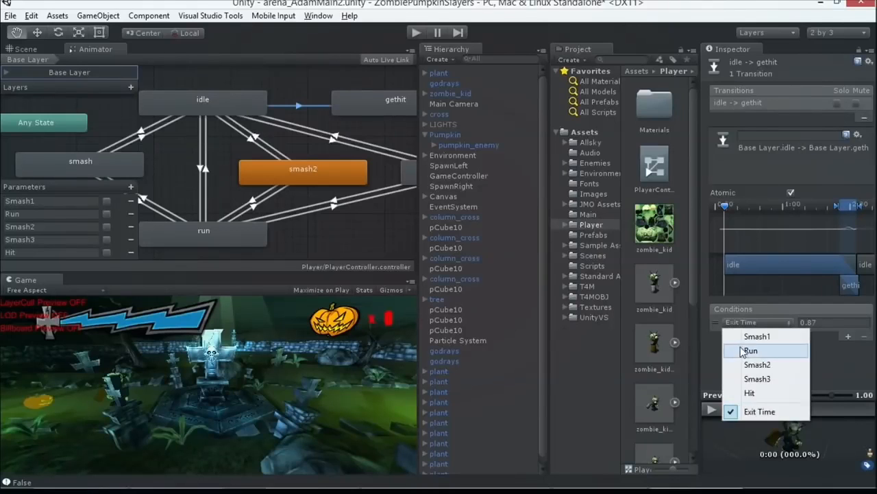
click(752, 391)
click(821, 322)
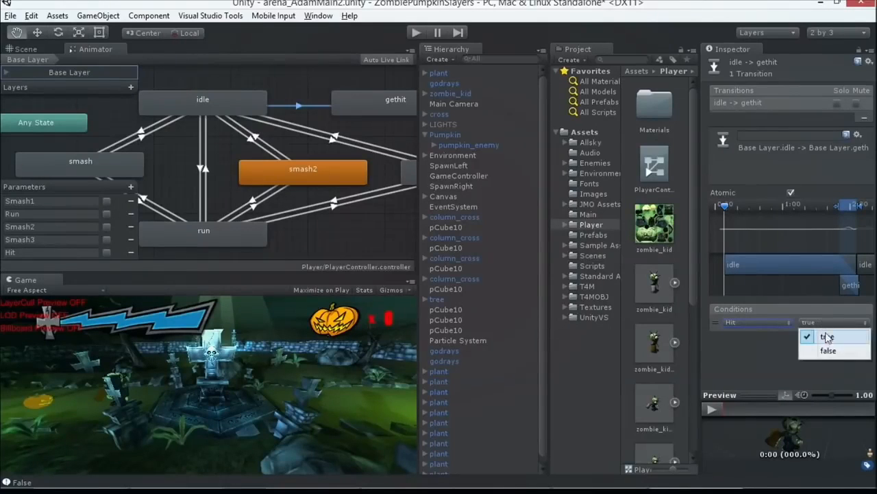
click(811, 334)
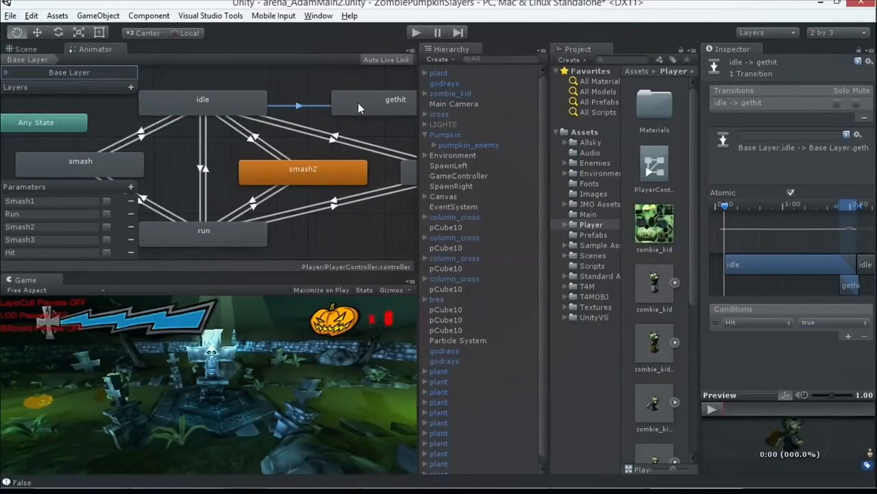
Step: Switch to Visual Studio, open PumpkinController.cs and find its AttackCross and CoAttackCross methods
key(alt+Tab)
key(alt+Tab)
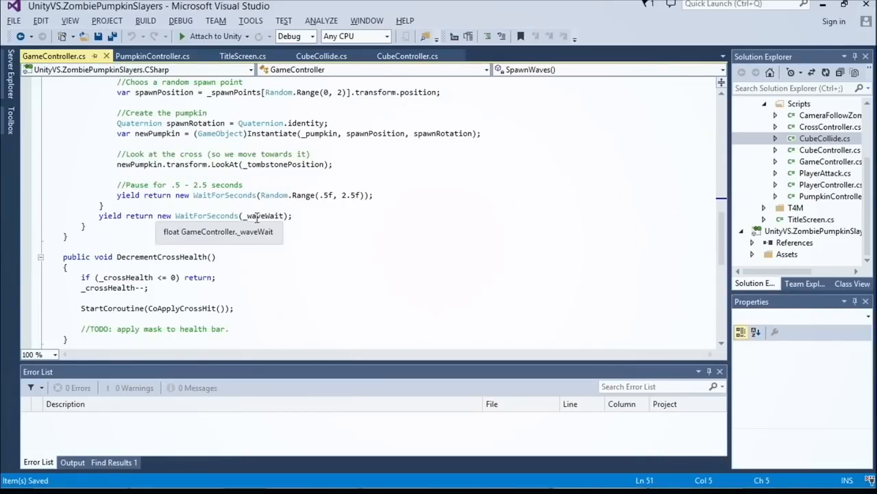
click(255, 92)
click(164, 60)
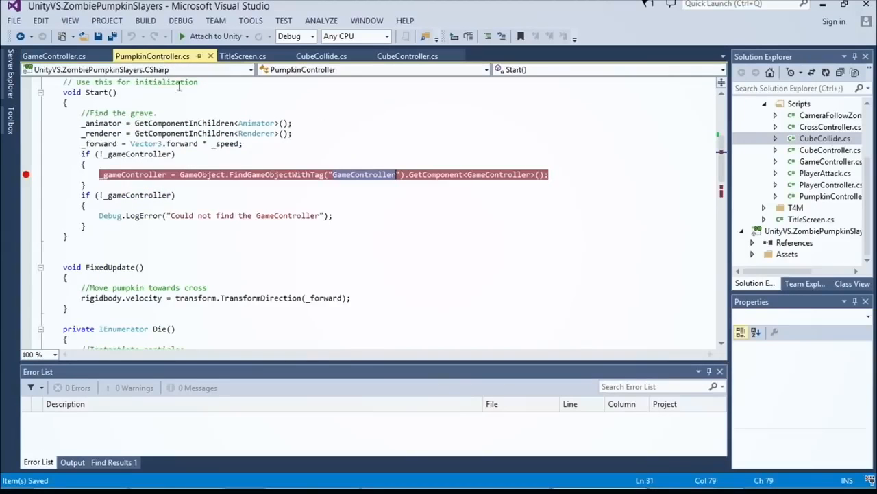
scroll(250, 156, down, 5)
scroll(254, 158, down, 10)
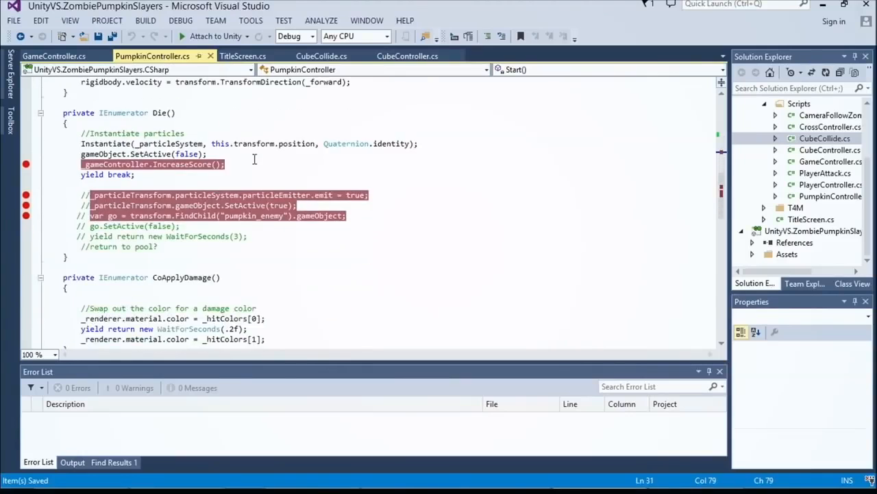
scroll(257, 160, down, 1)
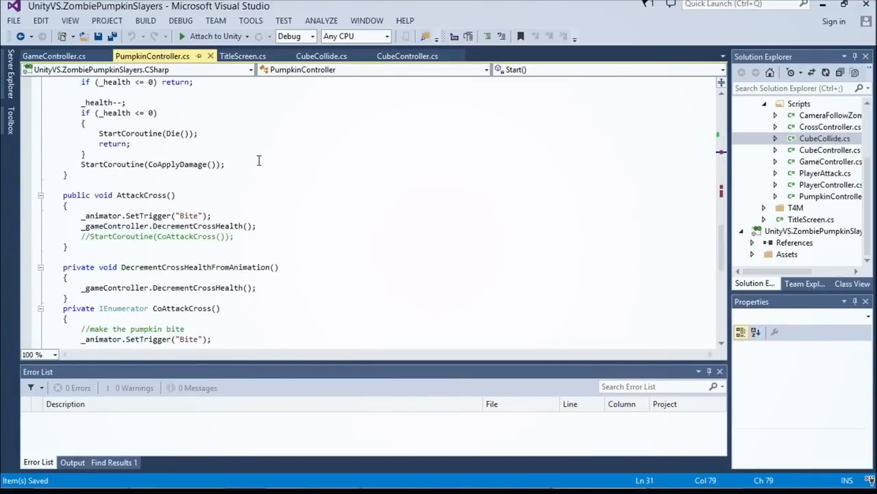
click(271, 183)
scroll(272, 182, down, 2)
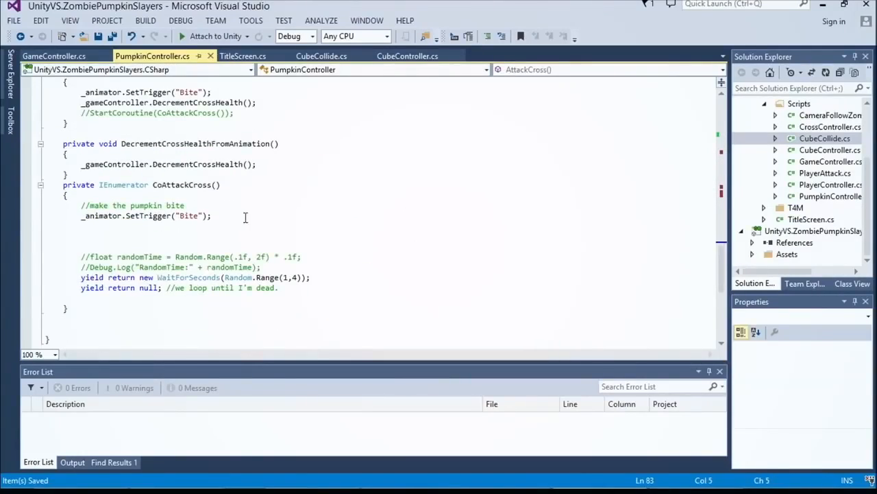
Step: Highlight the _animator.SetTrigger("Bite") calls in CoAttackCross and AttackCross, and clear the selection
click(246, 215)
key(shift+Home)
scroll(192, 198, up, 1)
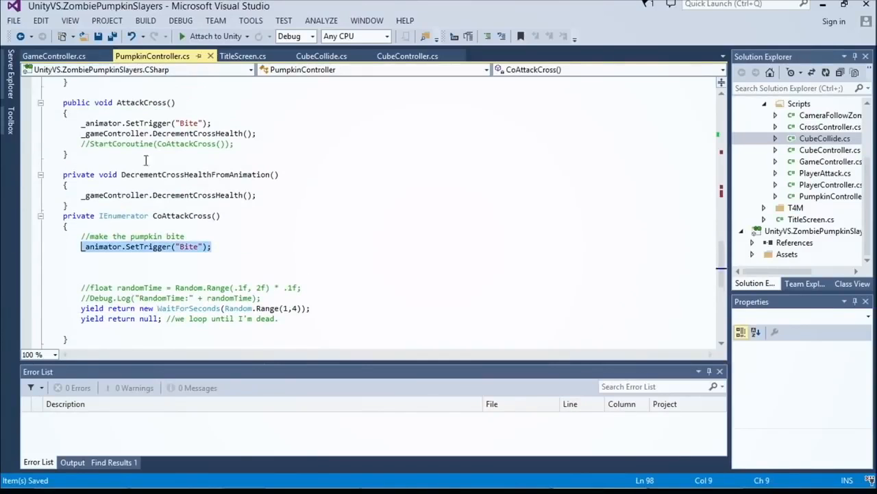
drag(80, 122, 209, 122)
click(211, 113)
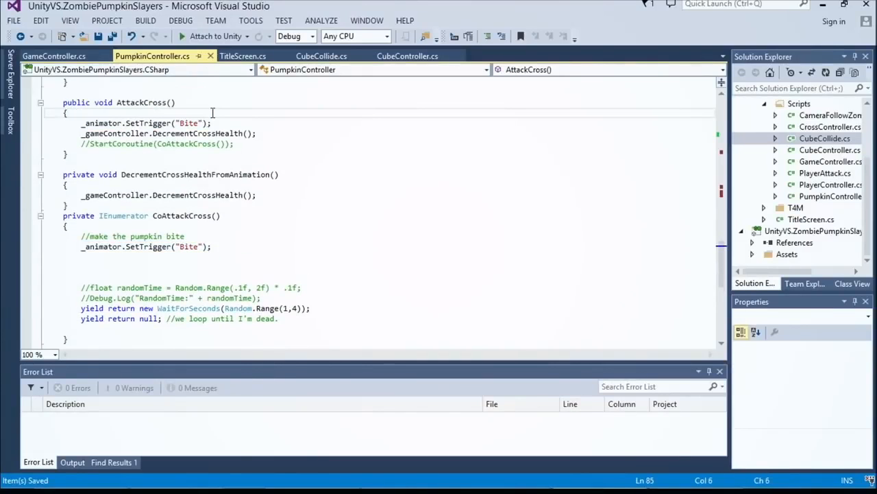
Step: Add the statement _animator.SetBool("Hit", true); as the first line of the AttackCross method in PumpkinController.cs
key(Return)
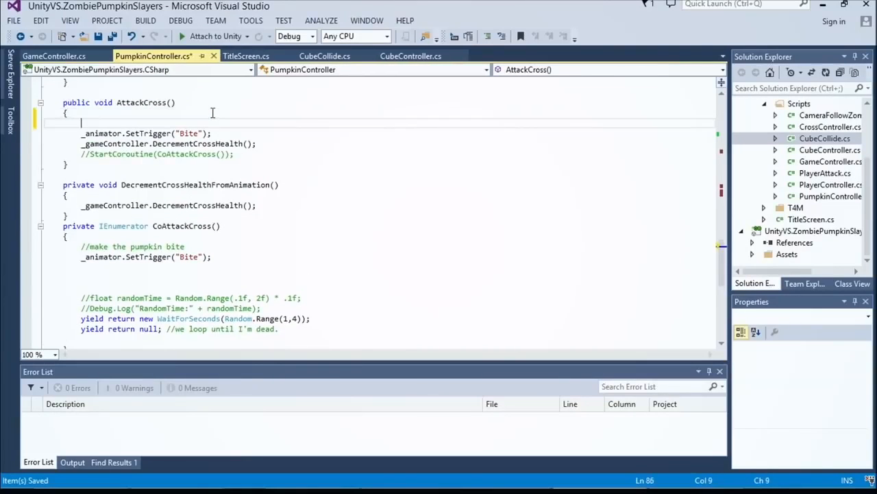
text(_ani)
key(Tab)
key(alt+Tab)
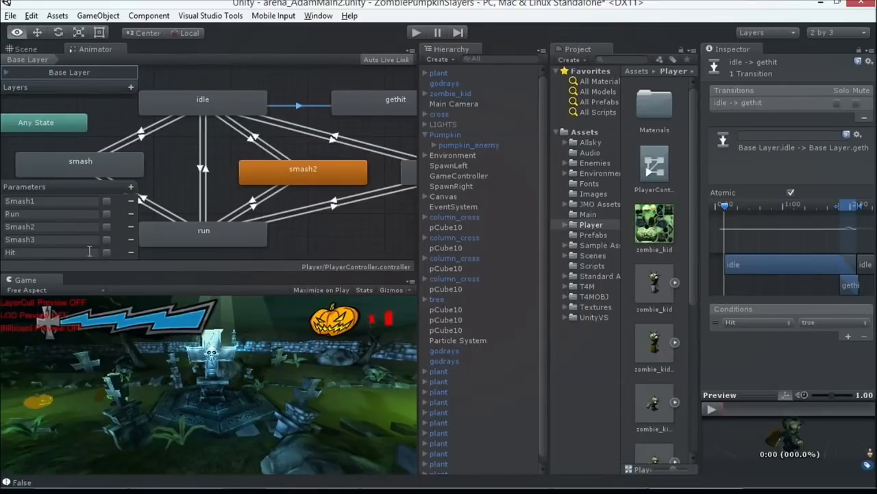
key(alt+Tab)
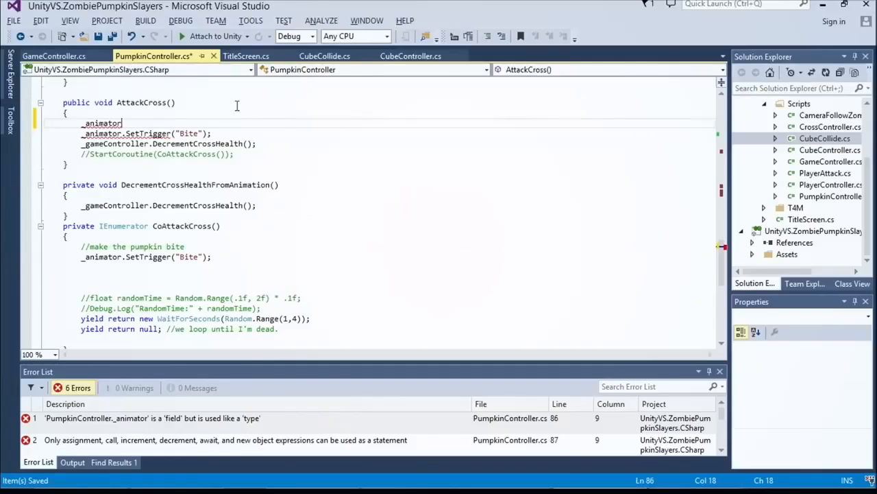
text(.)
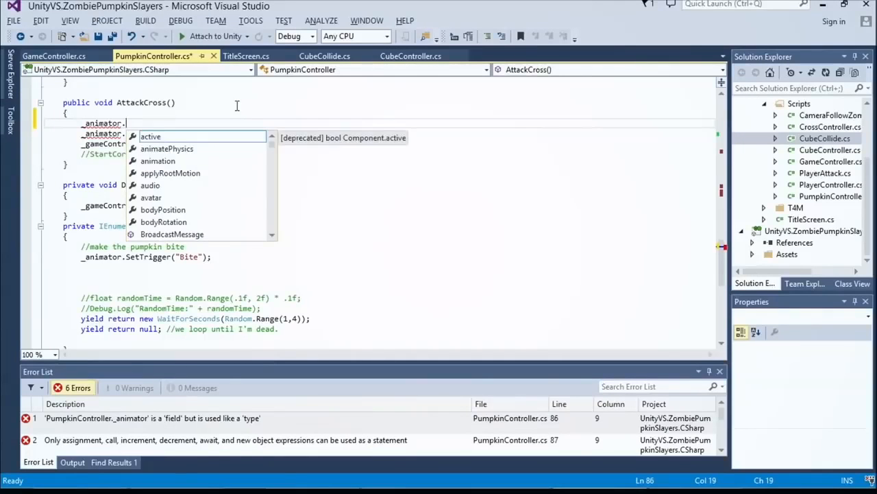
text(SetBool("")
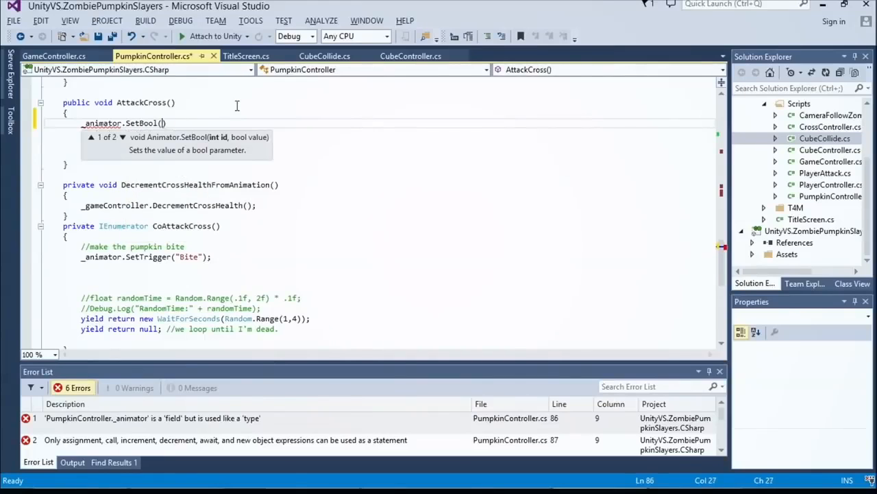
text(Hit)
text(, true)
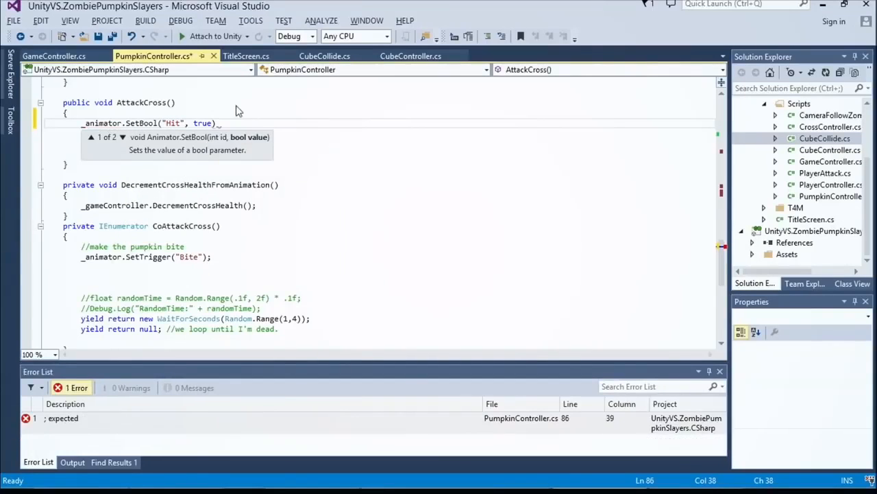
key(Home)
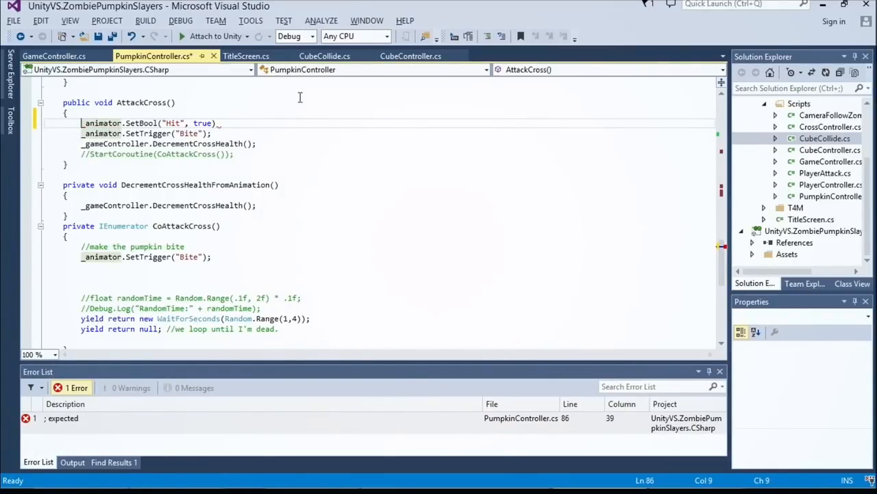
click(271, 126)
text(;)
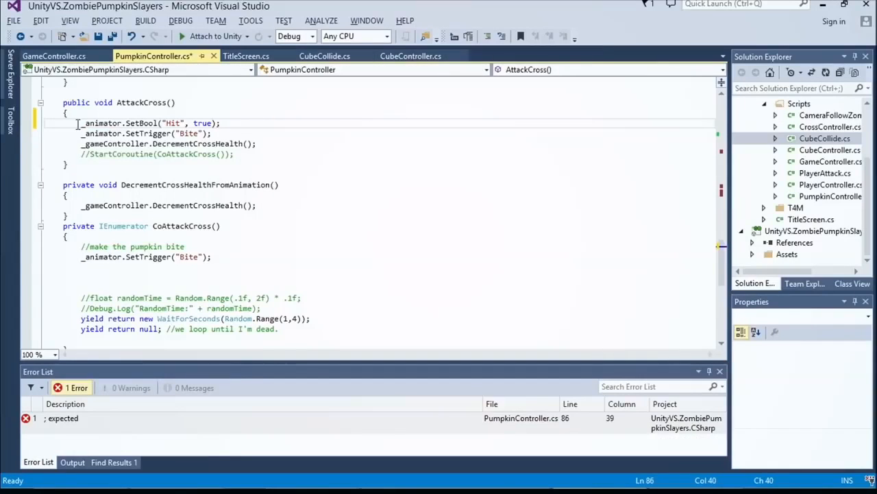
Step: Delete the SetBool("Hit", true) statement from AttackCross and save PumpkinController.cs
key(shift+Home)
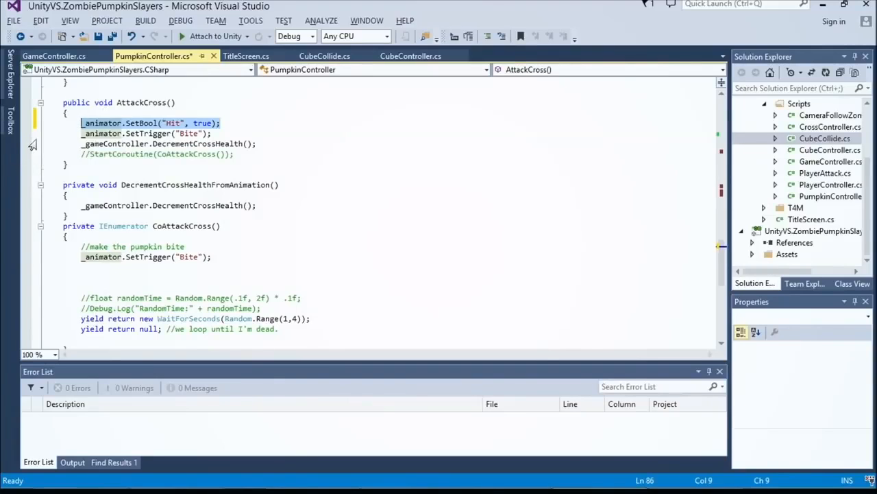
key(Delete)
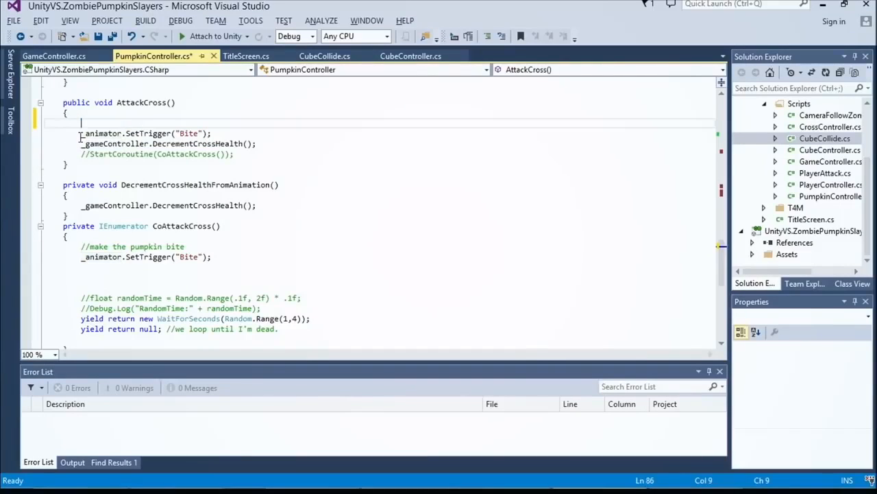
key(ctrl+s)
key(Down)
key(Down)
key(Down)
scroll(81, 137, down, 1)
Step: Switch to Unity, select the Pumpkin object in the hierarchy and return to Visual Studio
key(alt+Tab)
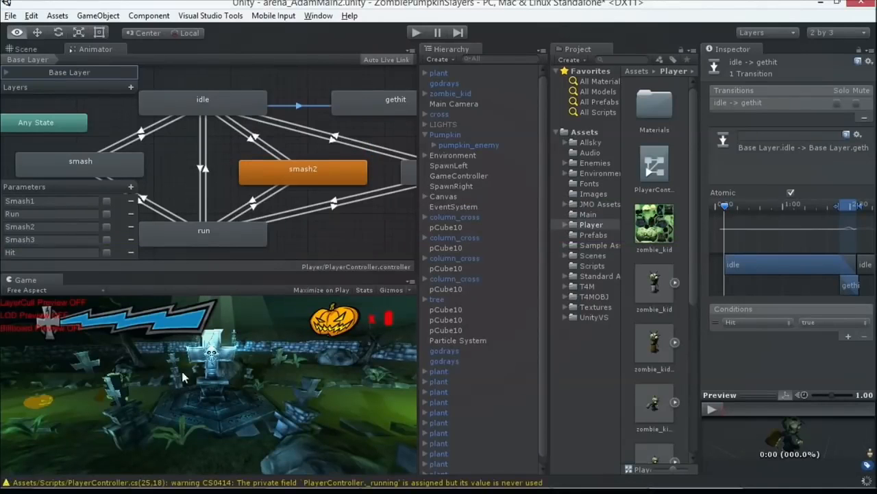
click(444, 135)
key(alt+Tab)
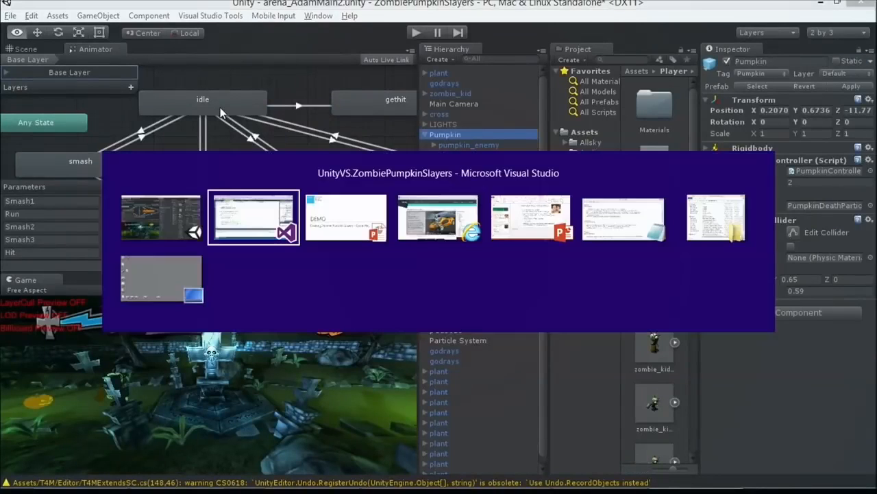
Step: Find the FixedUpdate method in PumpkinController.cs, highlight the whole method, and clear the selection
scroll(176, 113, up, 15)
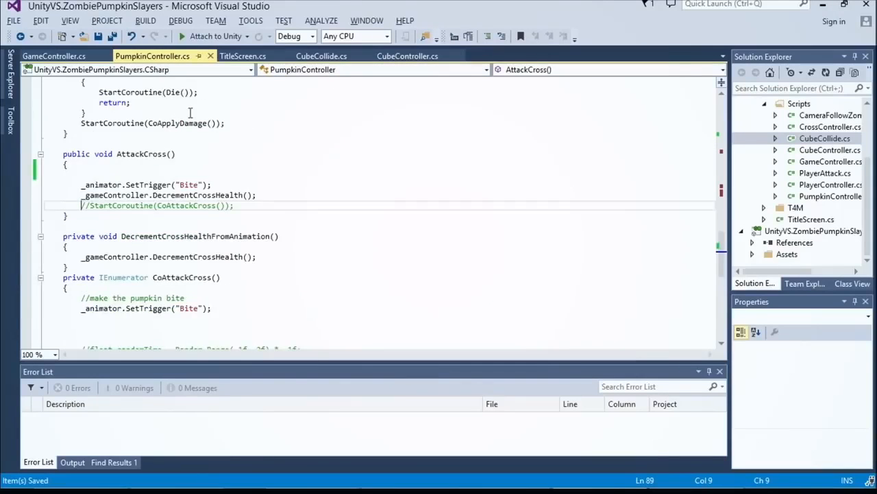
scroll(198, 123, up, 5)
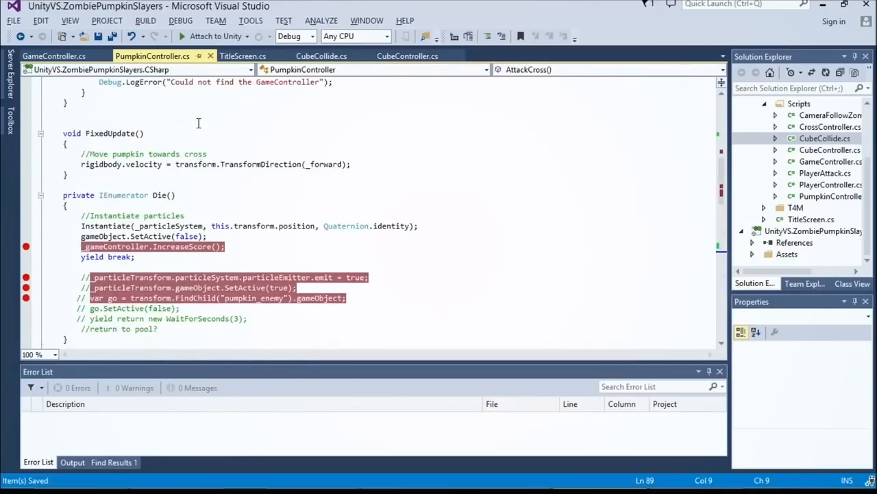
drag(96, 300, 48, 258)
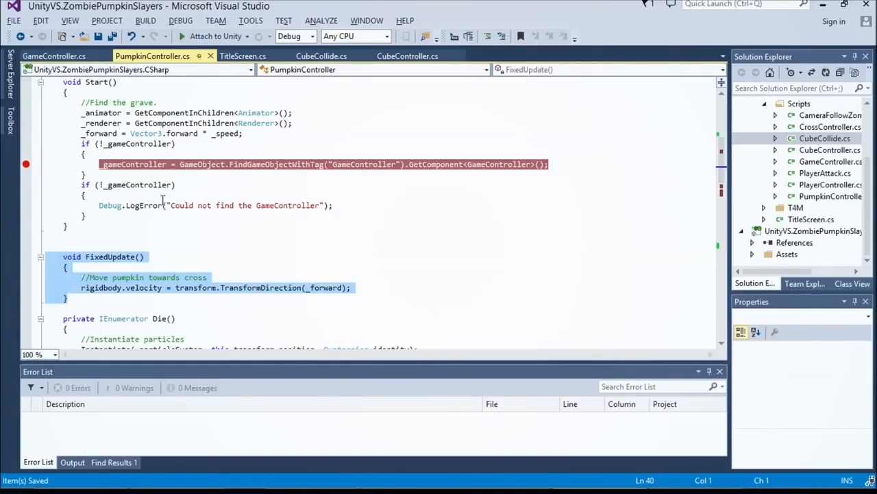
double_click(117, 258)
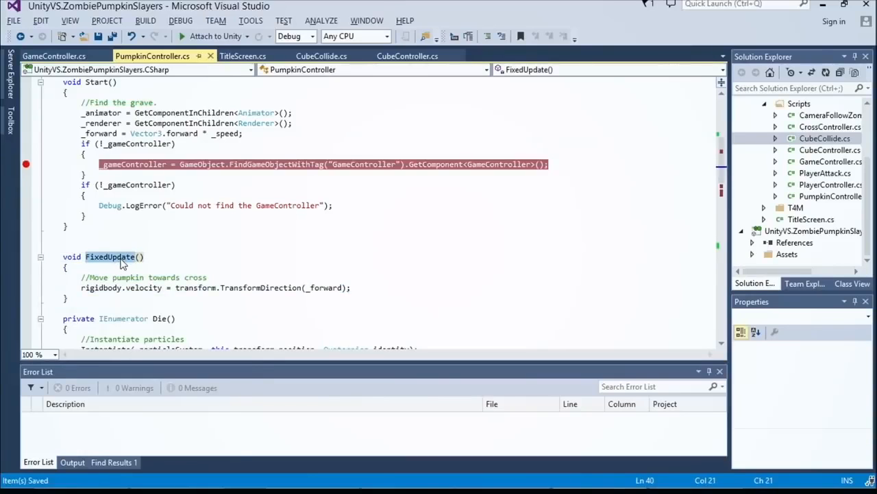
click(82, 299)
drag(82, 299, 46, 258)
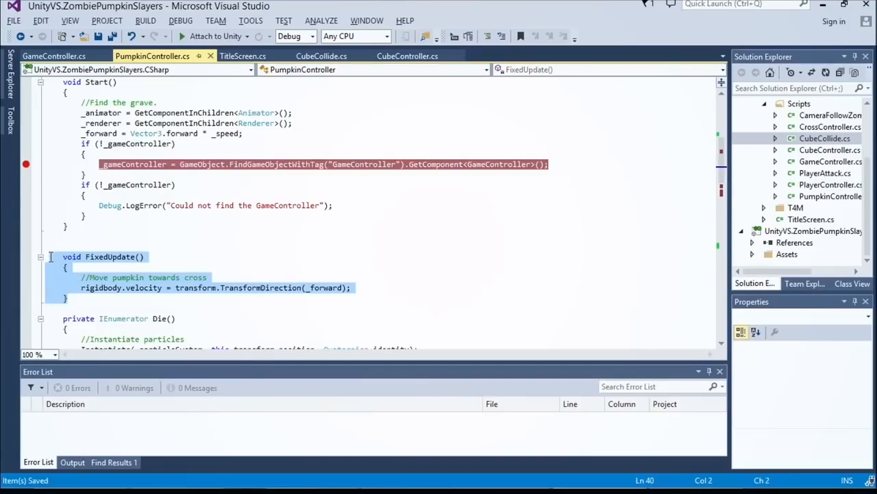
click(105, 261)
Step: Highlight velocity, TransformDirection and _forward in FixedUpdate's rigidbody.velocity statement to examine how the pumpkin moves
double_click(156, 289)
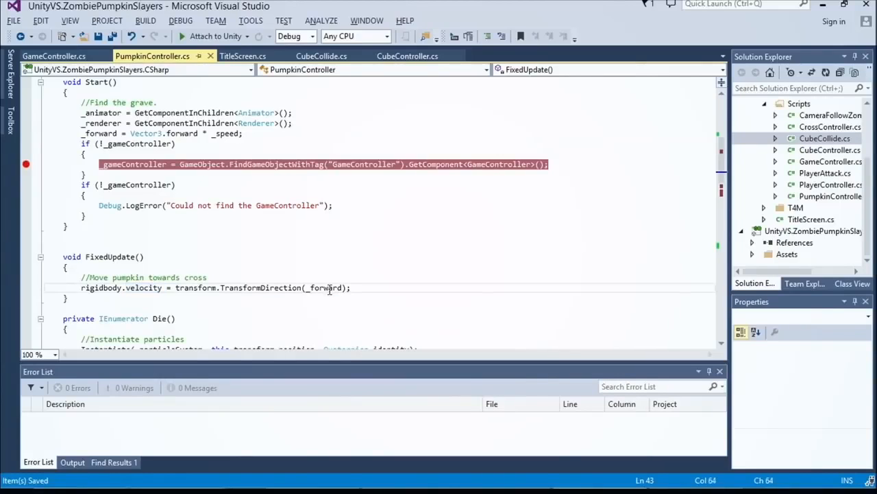
double_click(329, 289)
double_click(273, 288)
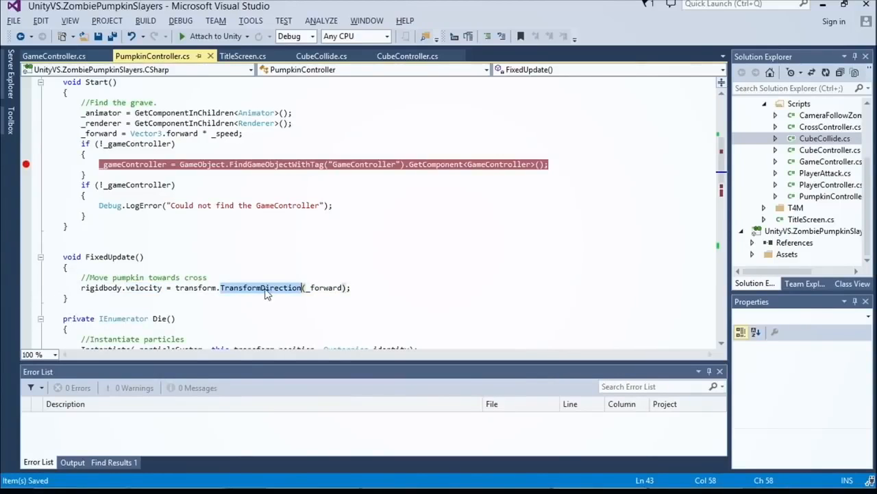
click(319, 287)
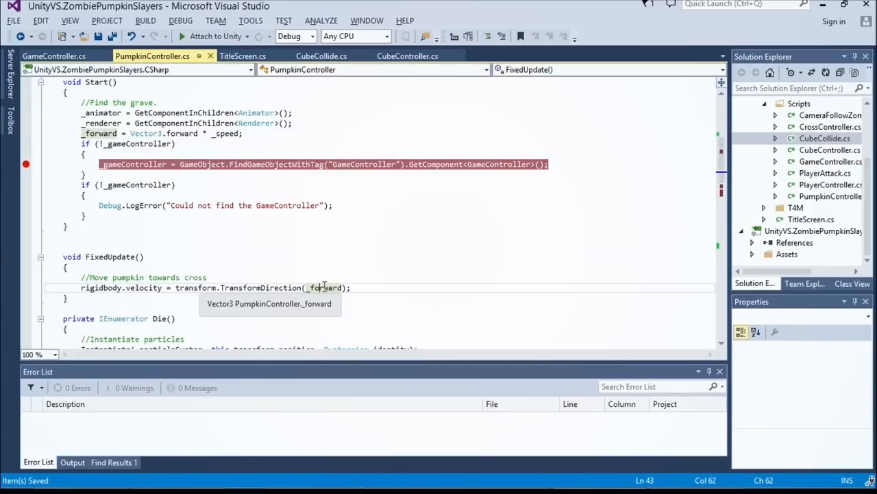
Step: Switch to Unity, show the Scene view, collapse Pumpkin in the hierarchy and focus the view on SpawnLeft
key(alt+Tab)
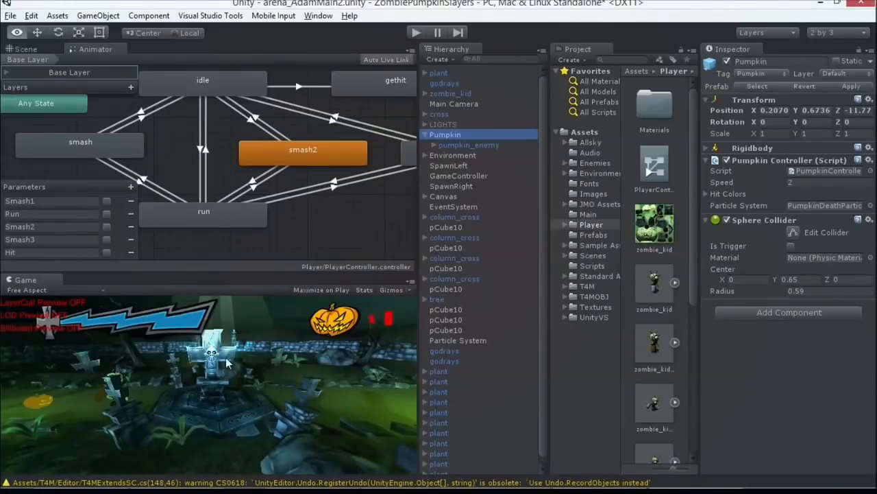
click(31, 49)
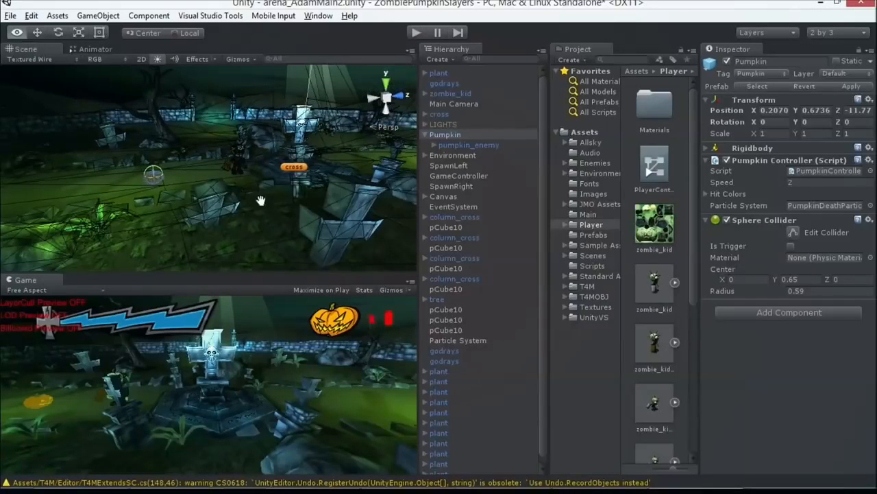
click(425, 134)
click(426, 145)
click(426, 146)
double_click(439, 153)
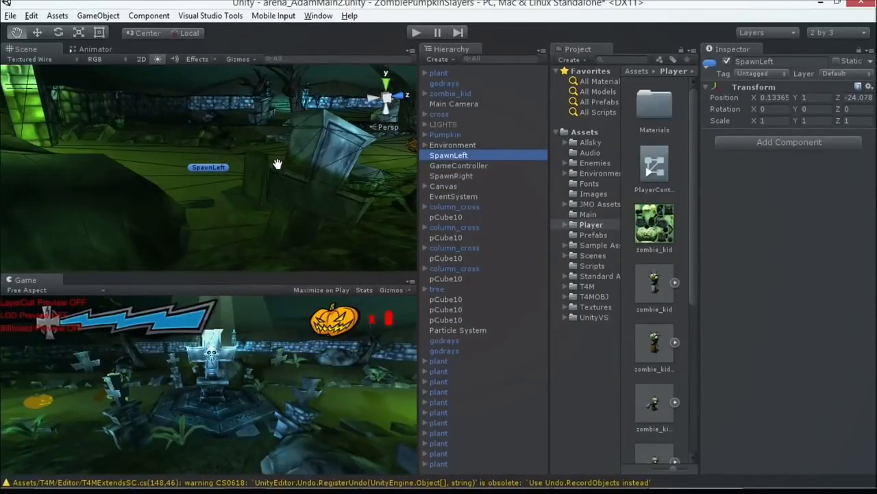
Step: Examine the pumpkins' path from SpawnLeft past the cross to SpawnRight from above in the Scene view
drag(210, 177, 212, 242)
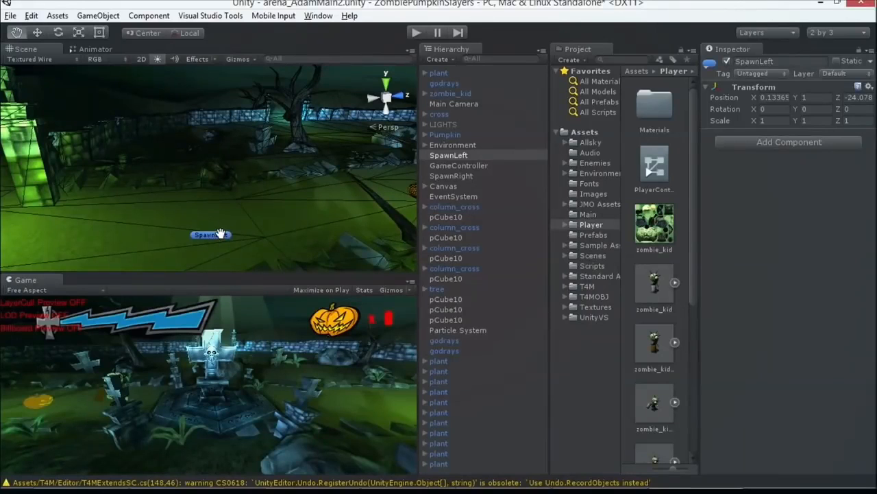
alt+drag(249, 223, 430, 229)
drag(91, 183, 215, 197)
drag(144, 205, 339, 175)
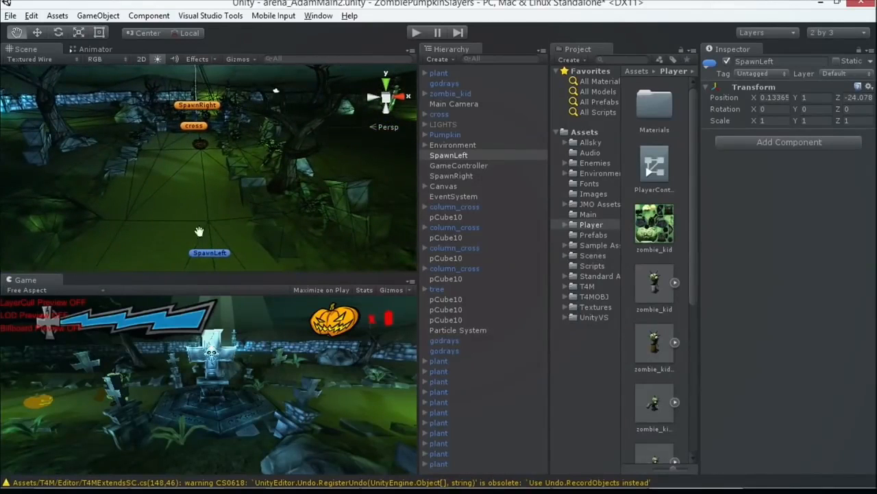
alt+drag(200, 93, 223, 198)
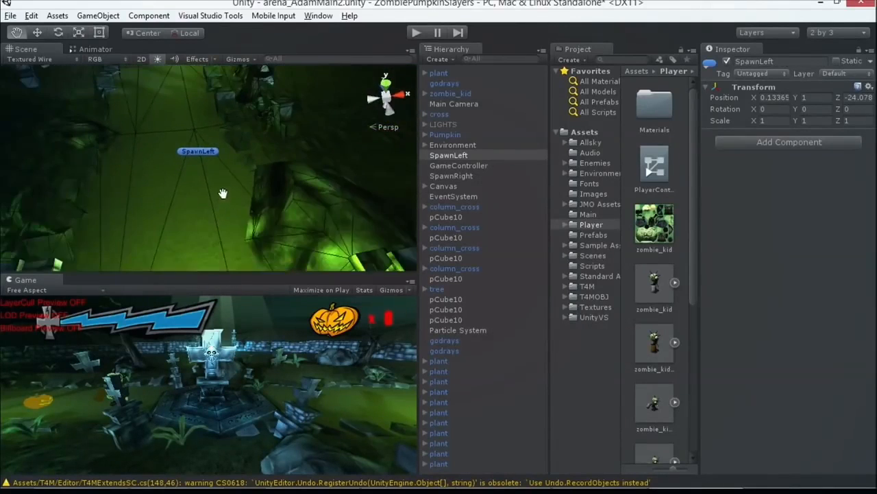
scroll(214, 166, down, 10)
scroll(191, 128, down, 1)
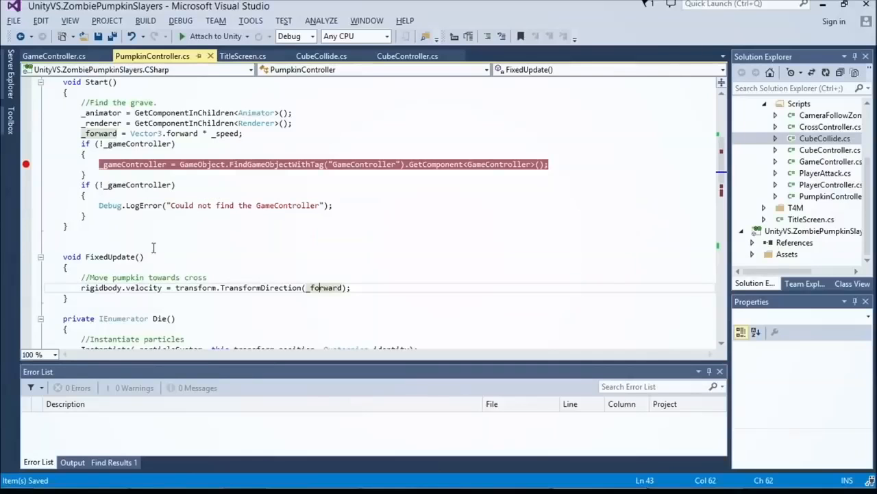
Step: Switch to Visual Studio, highlight the rigidbody.velocity statement in FixedUpdate and look over the Die method below it
key(Down)
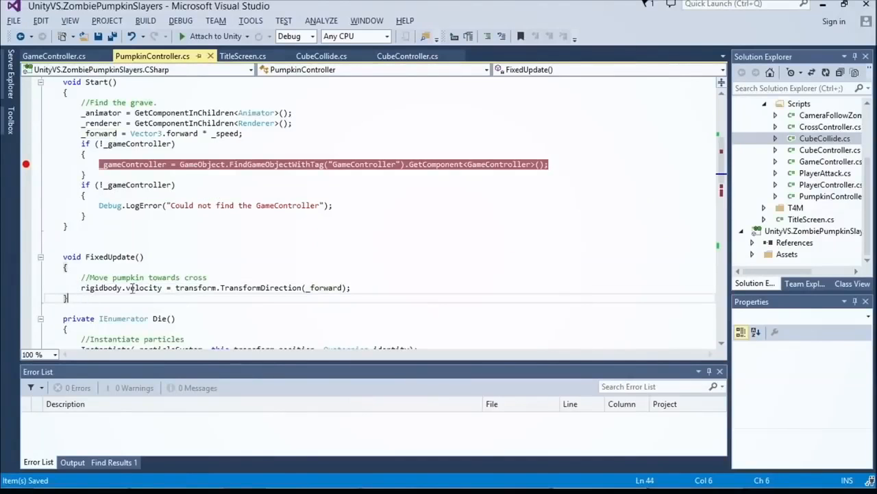
drag(406, 286, 81, 288)
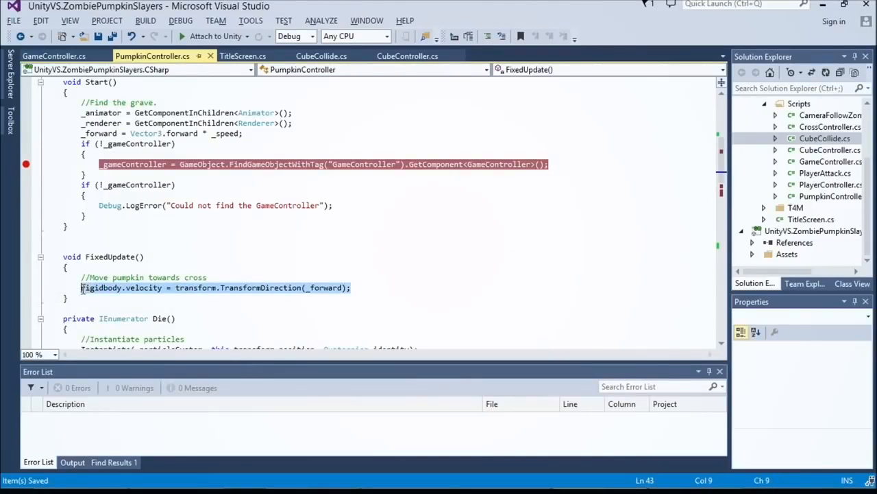
scroll(112, 288, down, 6)
scroll(112, 288, up, 1)
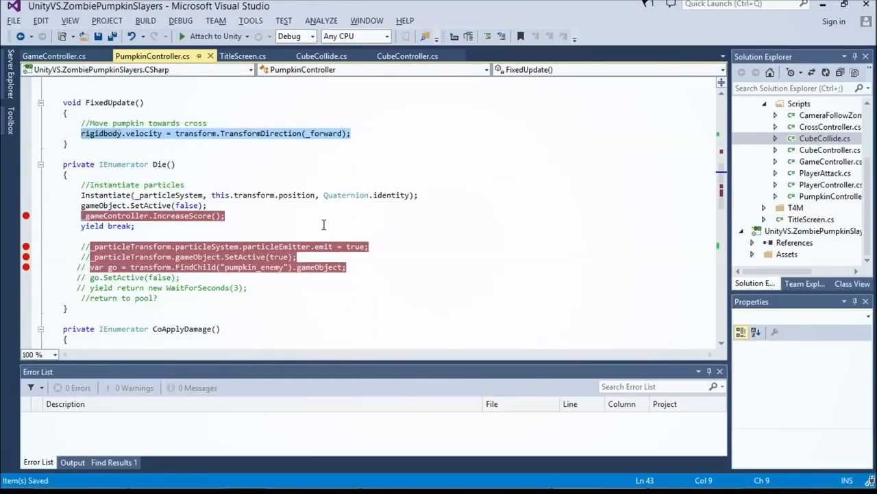
Step: Switch to Unity and examine SpawnLeft, the cross and SpawnRight from the side in the Scene view
key(alt+Tab)
scroll(385, 148, up, 8)
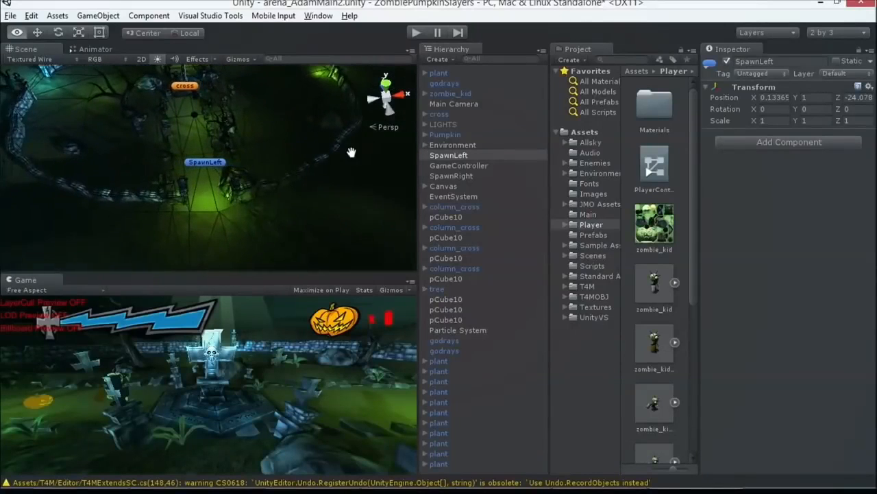
drag(212, 157, 231, 191)
right_drag(231, 191, 121, 151)
drag(282, 183, 172, 158)
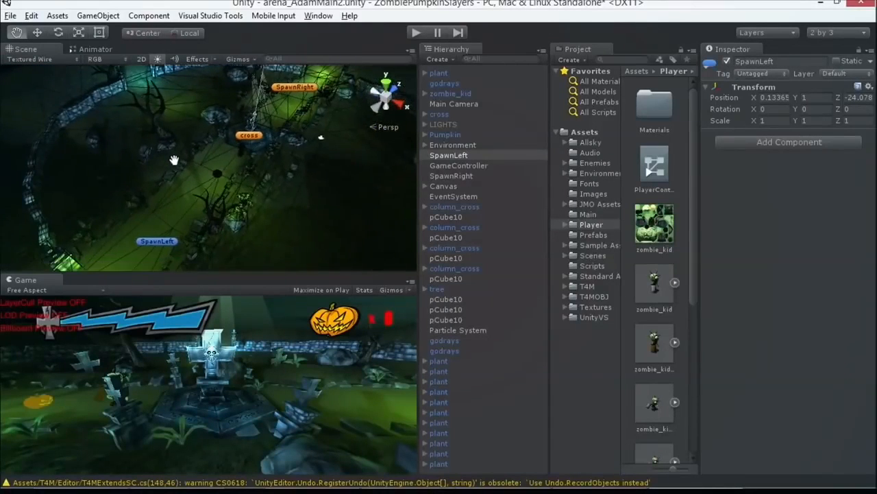
right_drag(234, 187, 128, 133)
drag(214, 180, 140, 132)
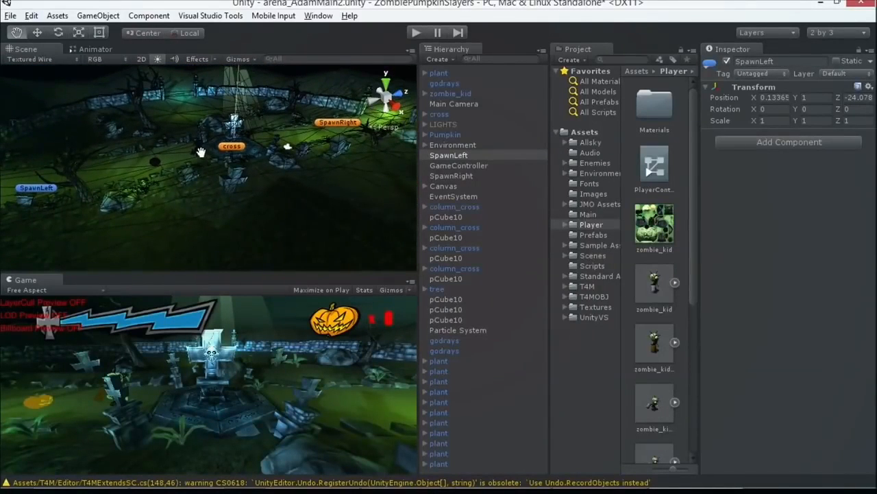
Step: Select zombie_kid in the hierarchy and inspect the character up close in the Scene view
click(472, 94)
scroll(266, 151, up, 4)
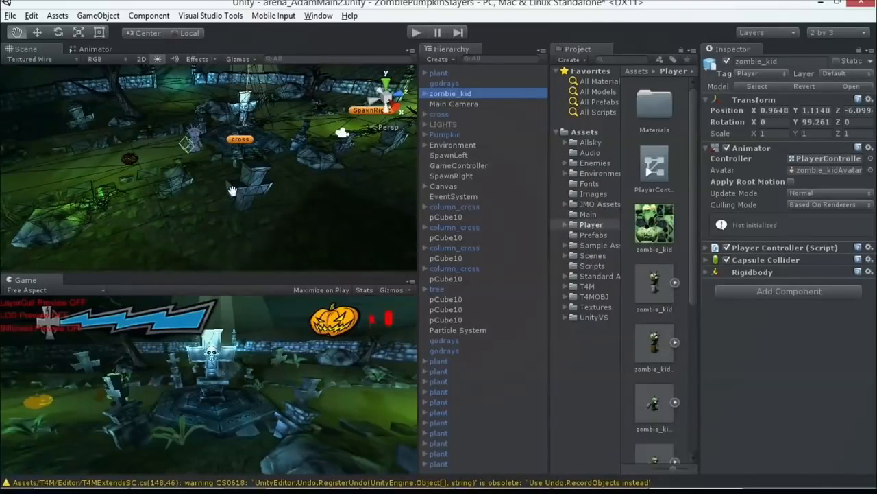
scroll(223, 181, up, 4)
drag(219, 176, 258, 203)
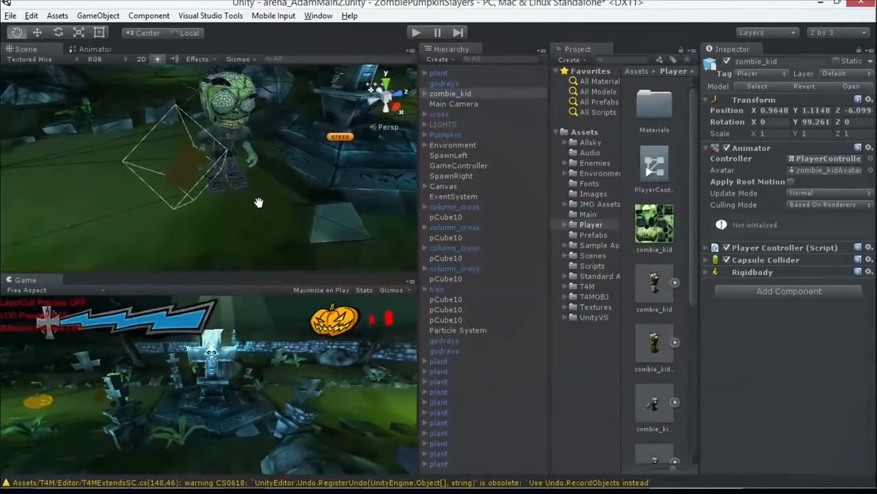
Step: Expand zombie_kid's bone hierarchy through the right arm to the right hand and select the club
click(426, 93)
click(435, 114)
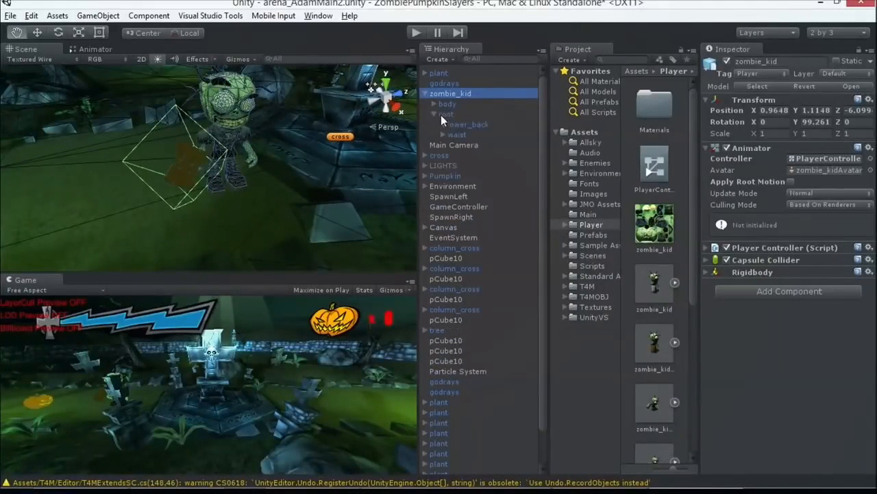
click(443, 125)
click(452, 134)
click(461, 165)
click(470, 175)
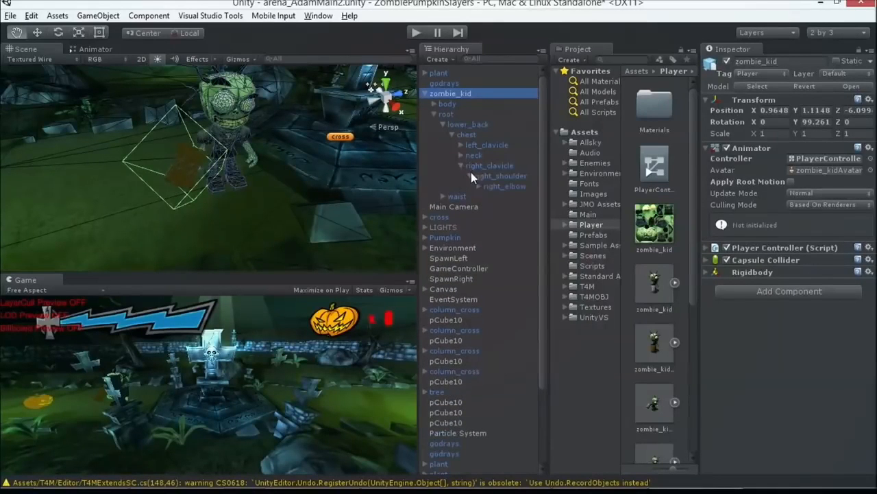
click(479, 186)
click(487, 196)
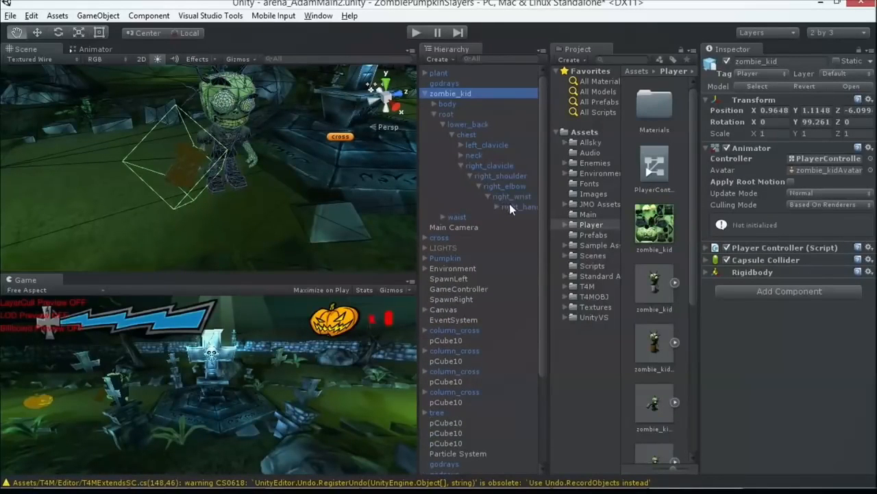
click(509, 205)
click(497, 207)
click(514, 216)
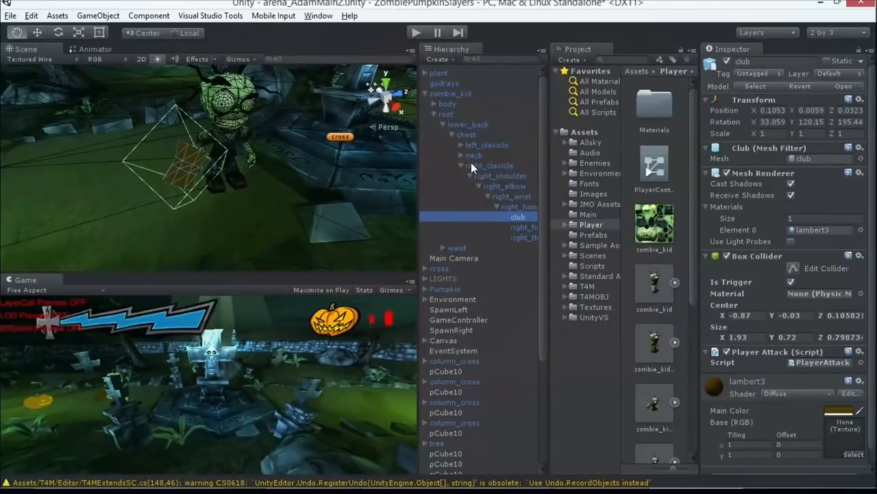
Step: Examine the club in the zombie's hand up close in the Scene view, along with its Box Collider settings
scroll(484, 163, down, 4)
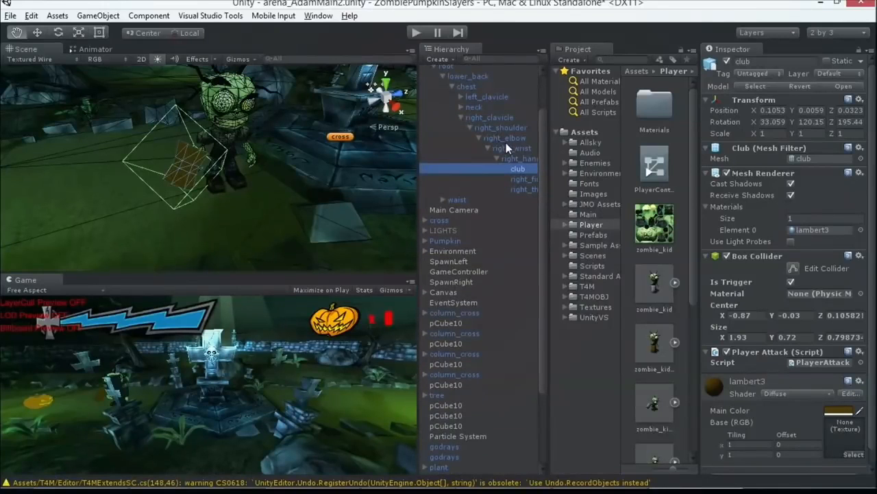
scroll(488, 113, up, 4)
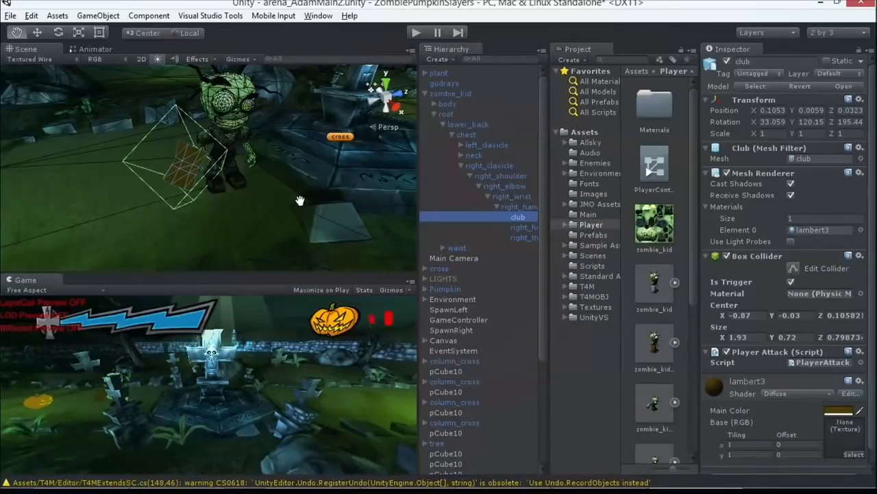
key(f)
scroll(300, 191, down, 5)
drag(296, 220, 263, 190)
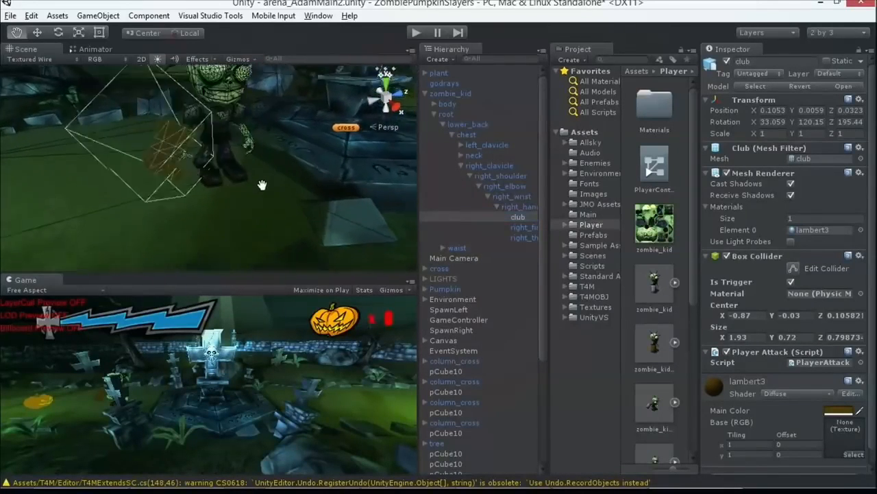
key(f)
alt+drag(137, 96, 114, 98)
drag(257, 201, 258, 181)
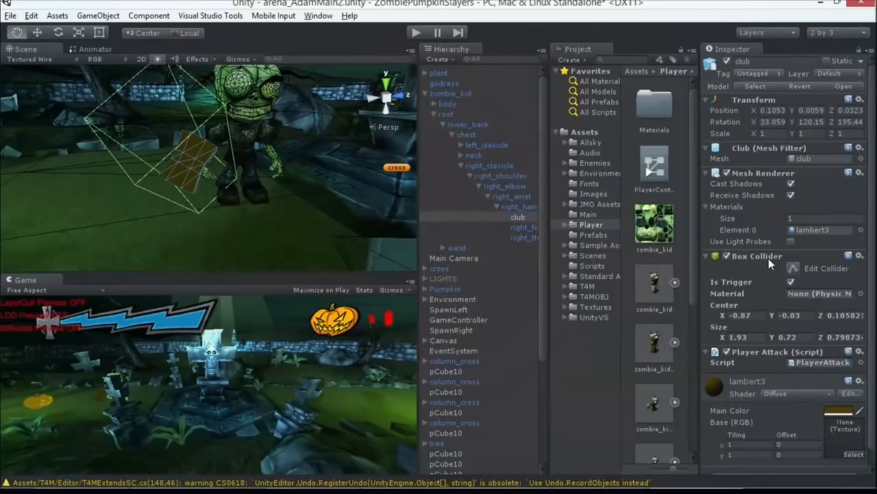
scroll(374, 127, down, 3)
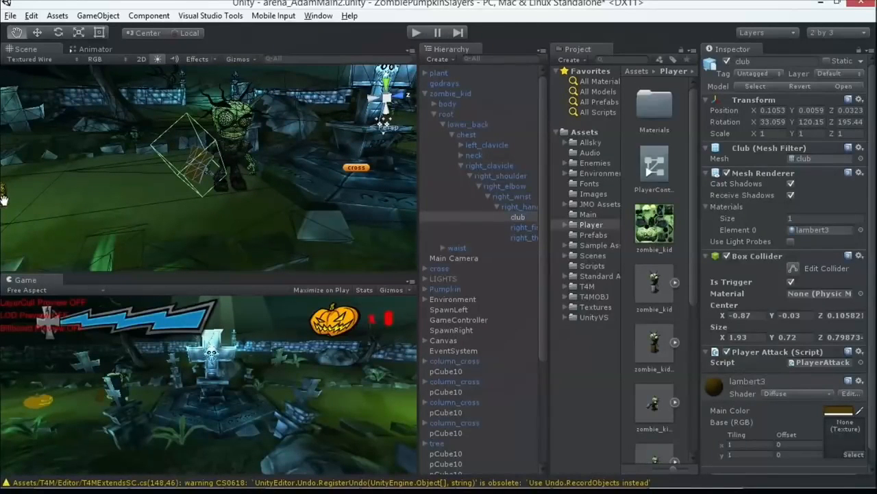
Step: Select the pumpkin in the Scene view to inspect its Sphere Collider, and select zombie_kid again
drag(123, 204, 140, 198)
click(37, 32)
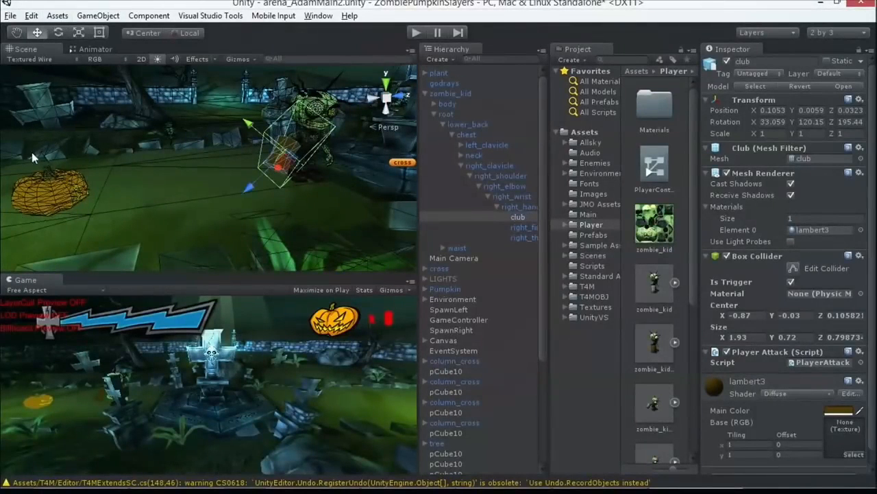
click(43, 179)
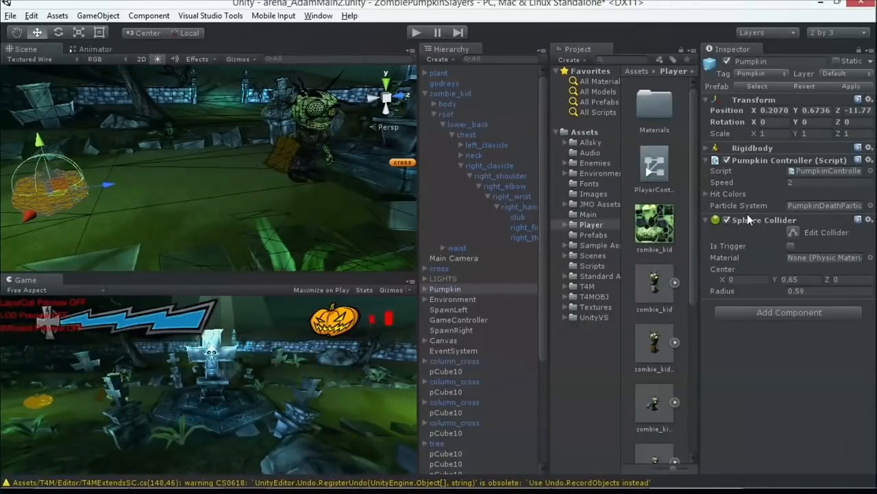
click(297, 147)
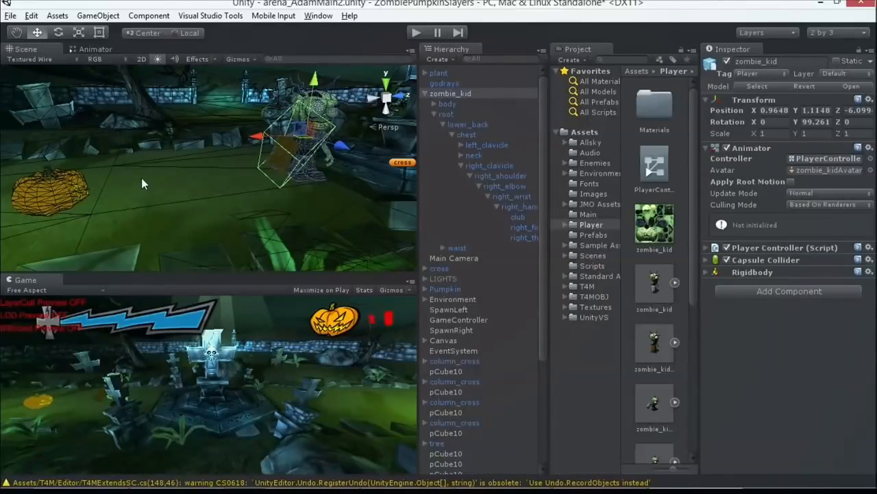
Step: Switch to Visual Studio, search the entire solution for "oncoll" and open the match in CrossController.cs
key(alt+Tab)
key(Tab)
key(alt+shift+Tab)
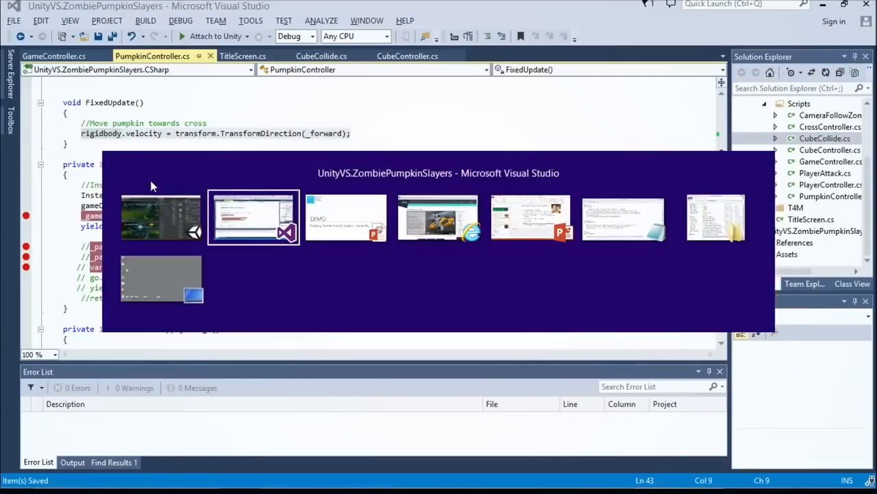
key(ctrl+shift+f)
text(oncoll)
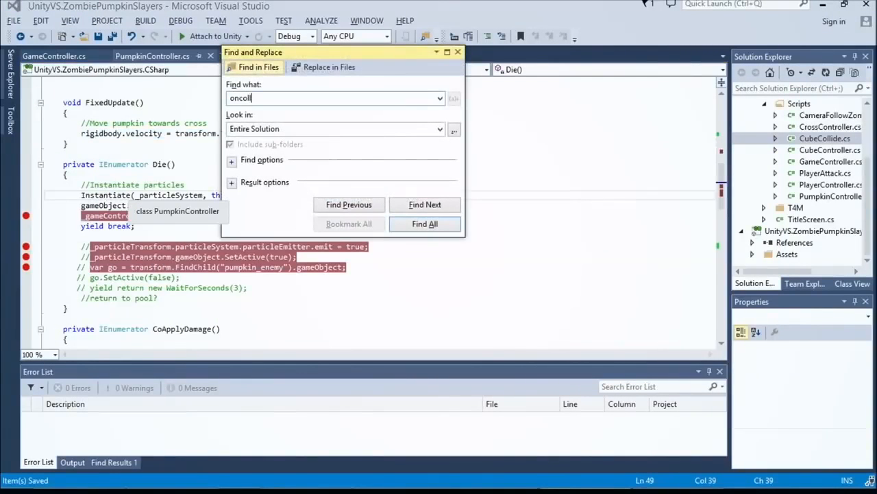
key(Return)
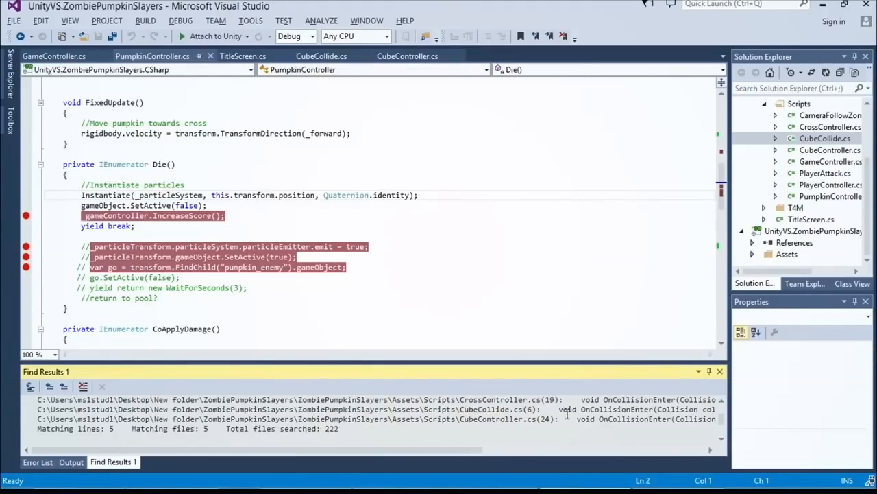
scroll(568, 415, up, 1)
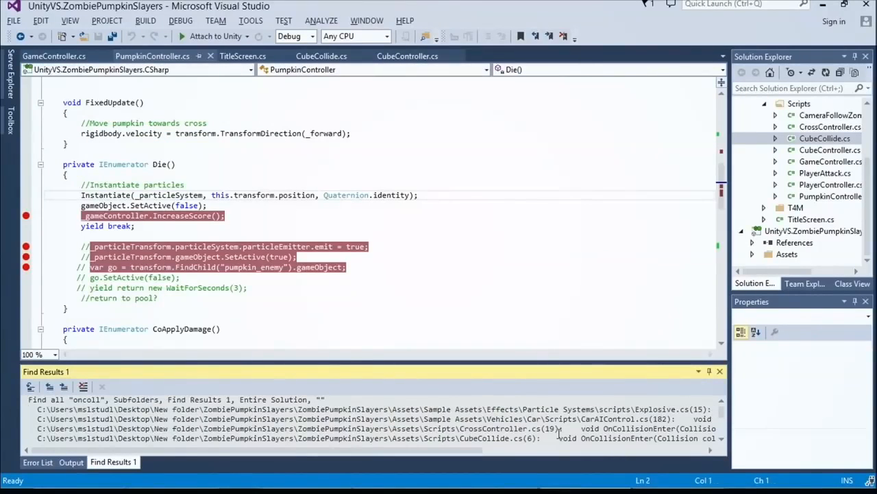
double_click(576, 428)
Step: Enlarge the code text to 150 % and highlight the OnCollisionEnter method name in CrossController.cs
click(55, 354)
click(42, 397)
click(55, 354)
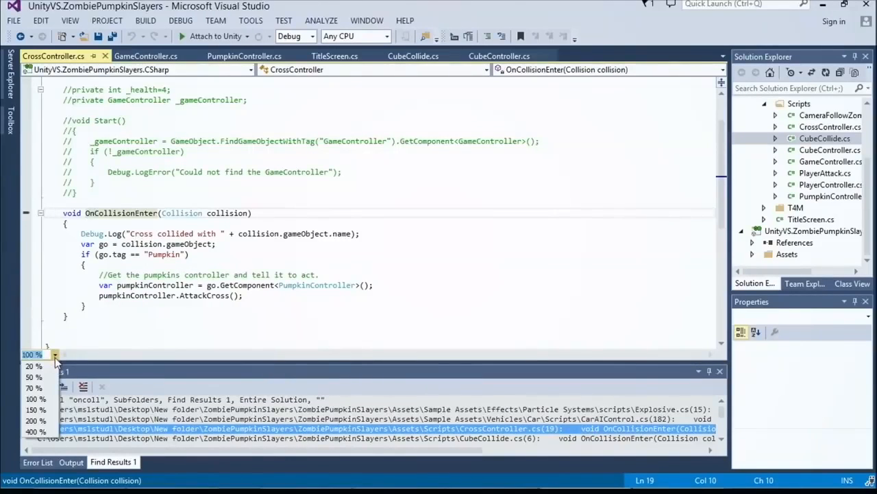
click(48, 410)
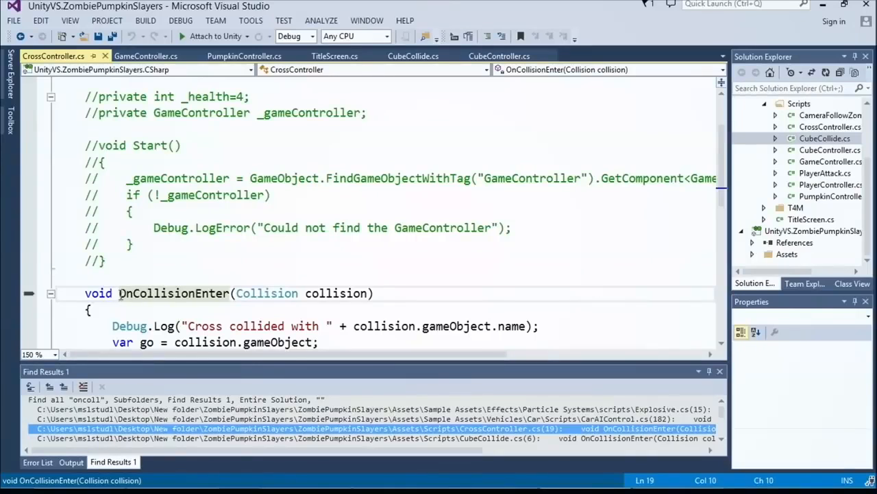
scroll(183, 288, down, 4)
scroll(183, 280, up, 2)
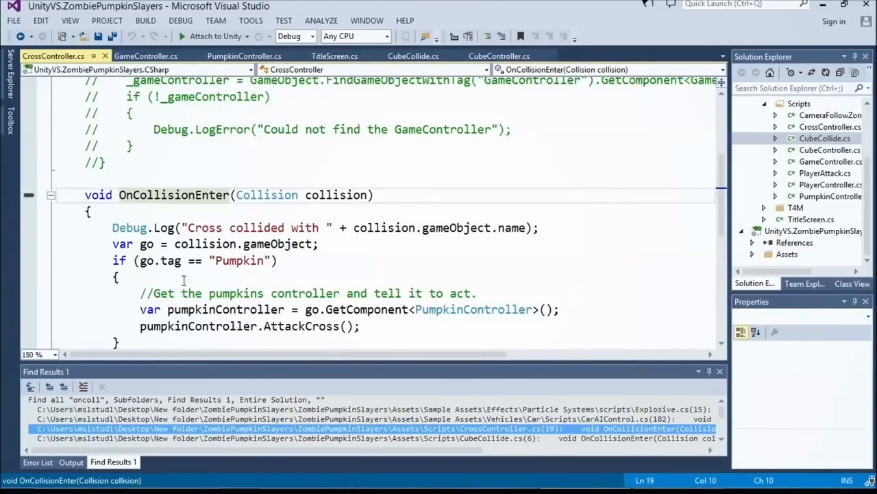
double_click(210, 195)
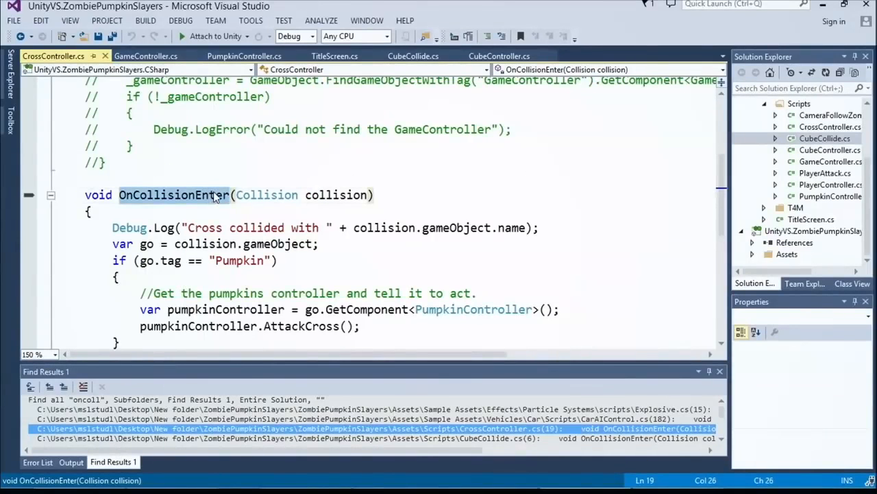
scroll(209, 195, down, 1)
Step: Switch to Unity and add a Sphere Collider component to zombie_kid's body
key(alt+Tab)
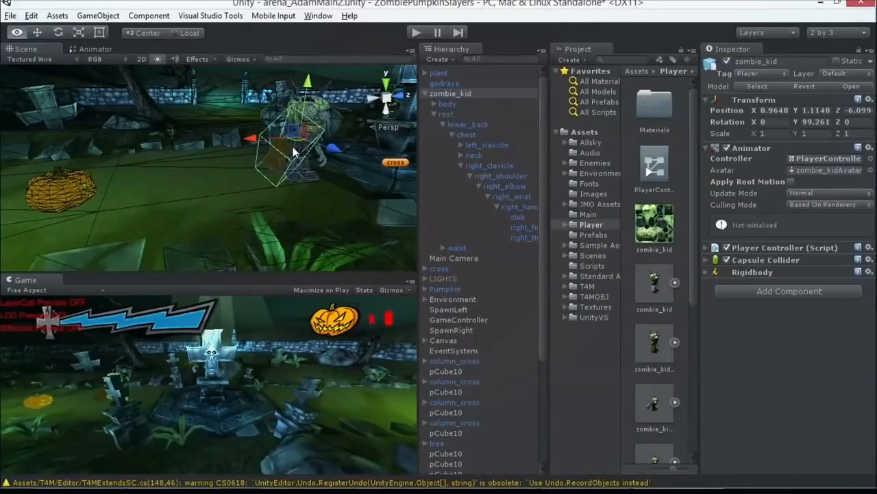
click(518, 218)
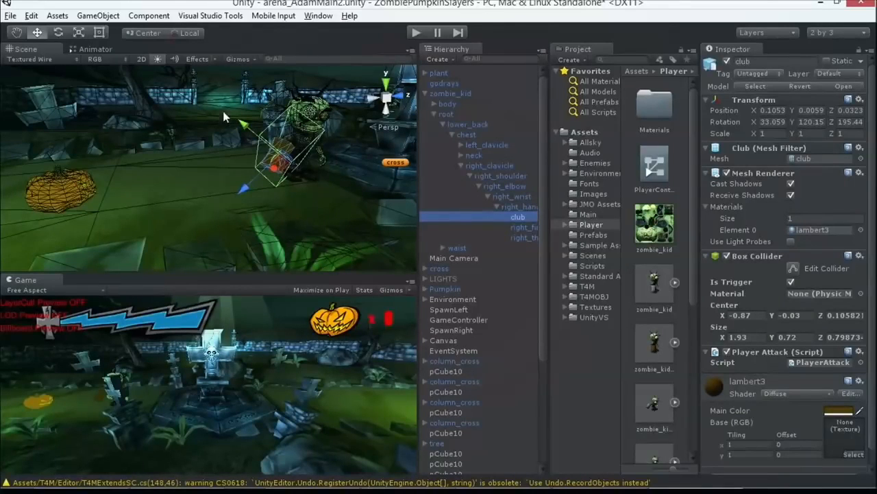
click(315, 108)
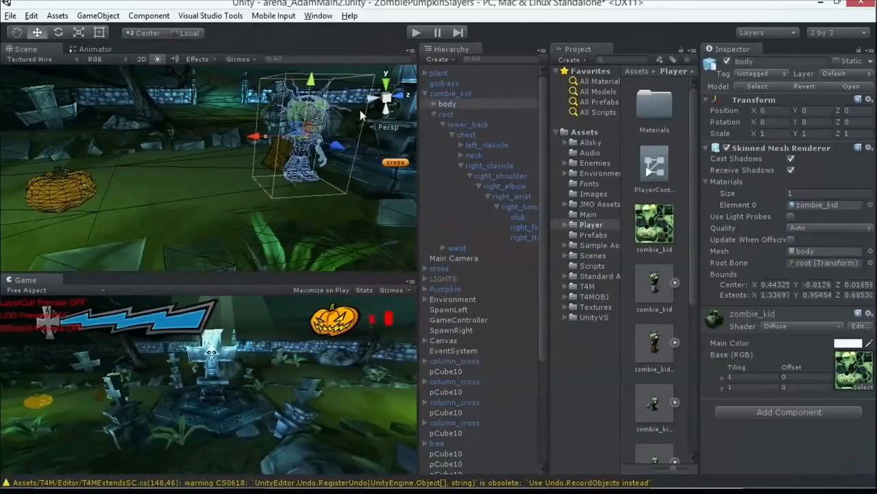
click(796, 414)
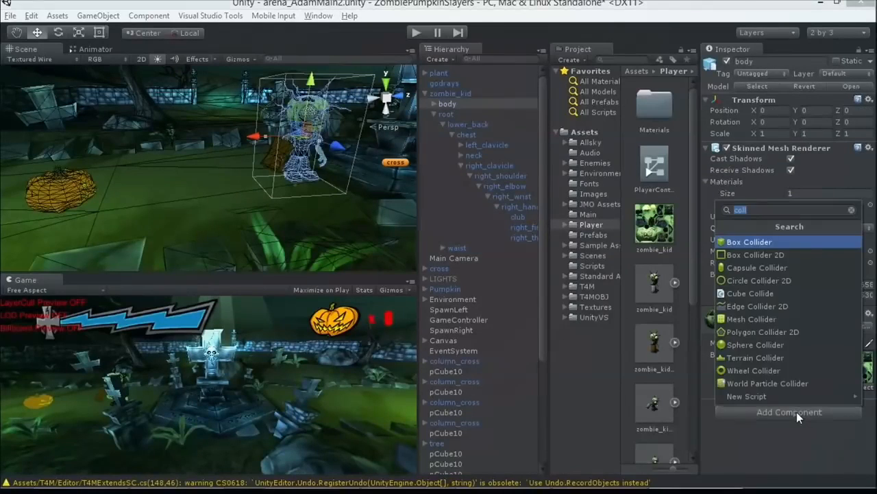
text(sph)
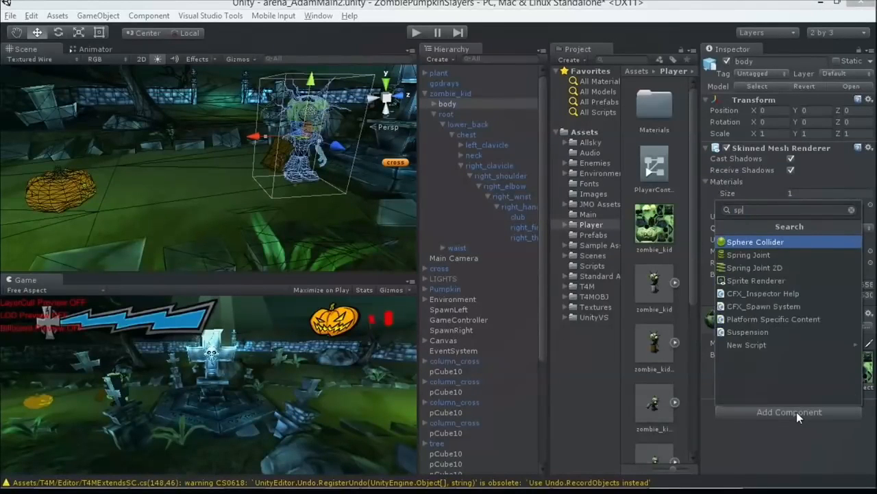
click(754, 242)
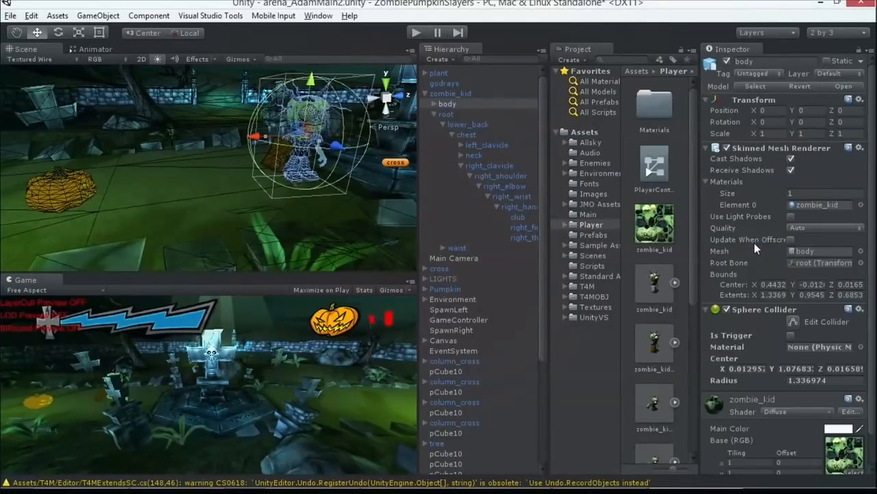
Step: Enlarge the body's Sphere Collider to a radius of about 2.9 and make it a trigger
click(795, 321)
drag(342, 152, 387, 174)
scroll(724, 318, down, 1)
scroll(723, 318, down, 1)
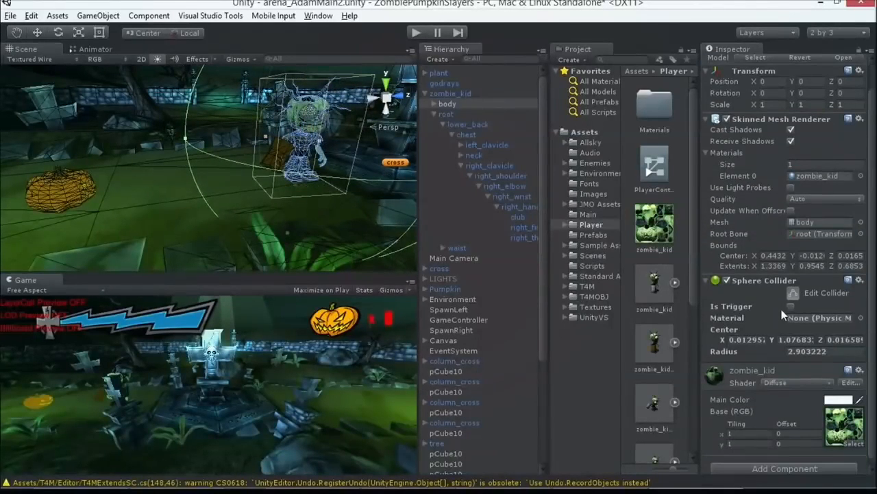
click(793, 306)
scroll(309, 164, down, 2)
scroll(308, 163, down, 2)
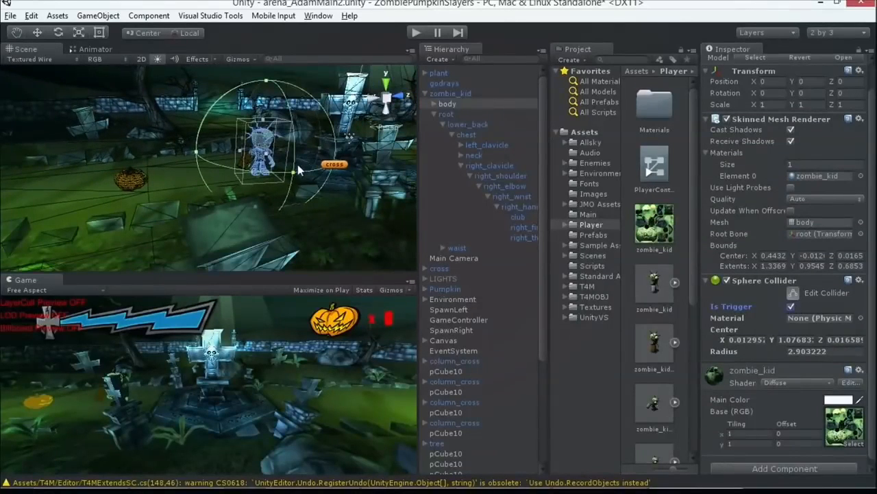
Step: Switch to Visual Studio, search the solution for "ontrigger" and open the PlayerAttack.cs match at 150 % text size
key(alt+Tab)
click(320, 211)
key(ctrl+shift+f)
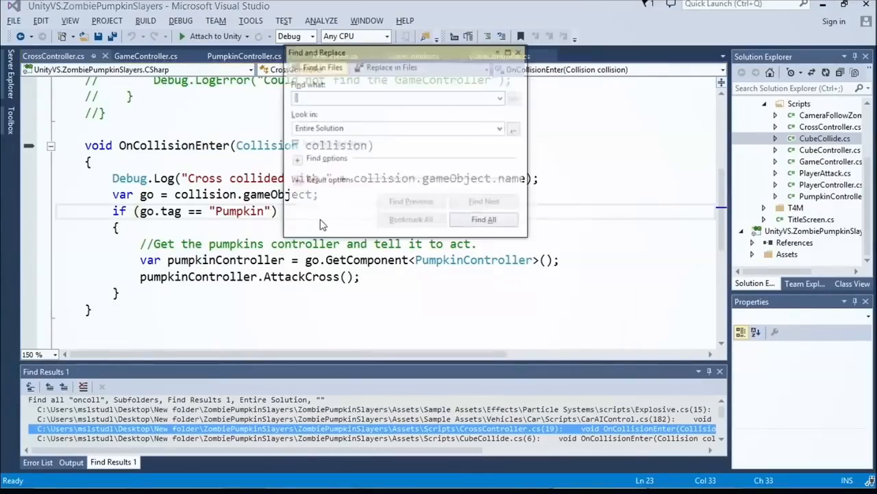
text(ontrigger)
key(Return)
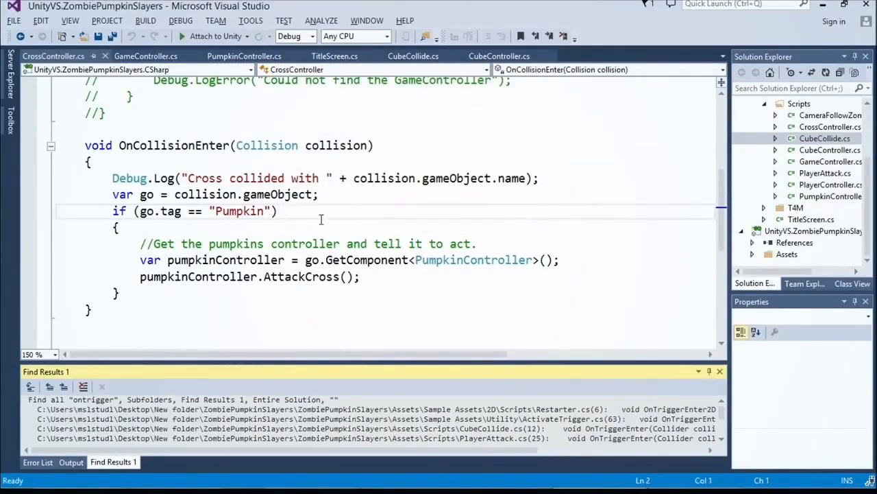
double_click(552, 438)
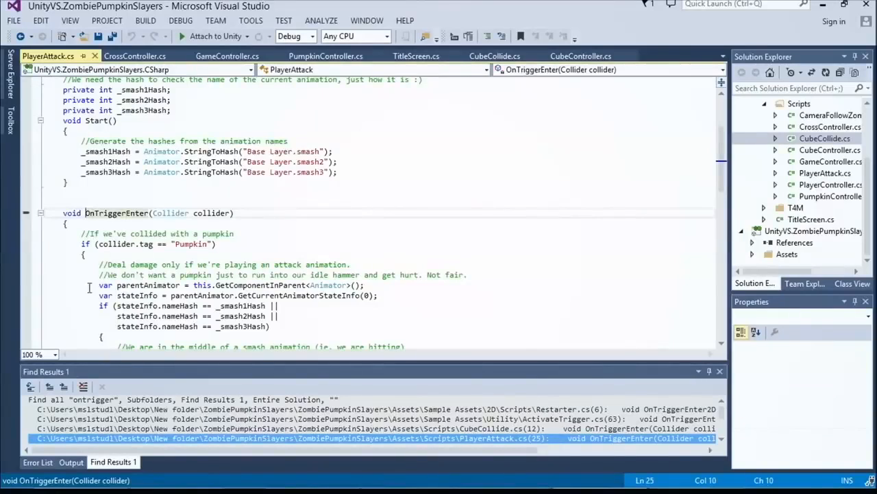
click(32, 354)
click(41, 412)
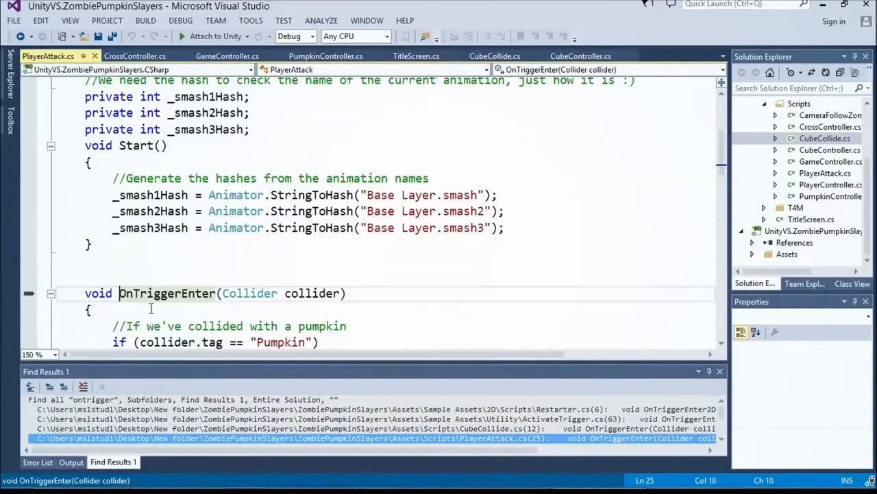
Step: Compare OnTriggerEnter in PlayerAttack.cs with OnCollisionEnter in CrossController.cs by highlighting the method names, and switch back to Unity
scroll(151, 309, down, 3)
click(167, 146)
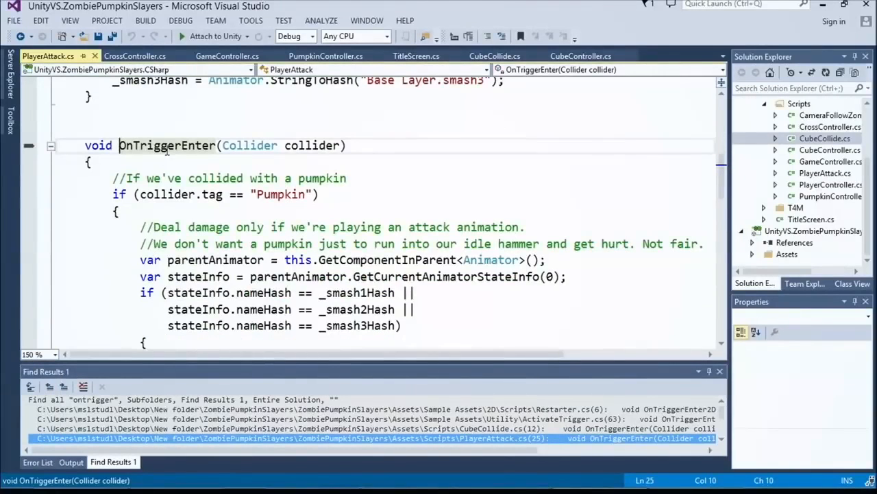
key(ctrl+Tab)
double_click(167, 147)
key(ctrl+Tab)
double_click(168, 146)
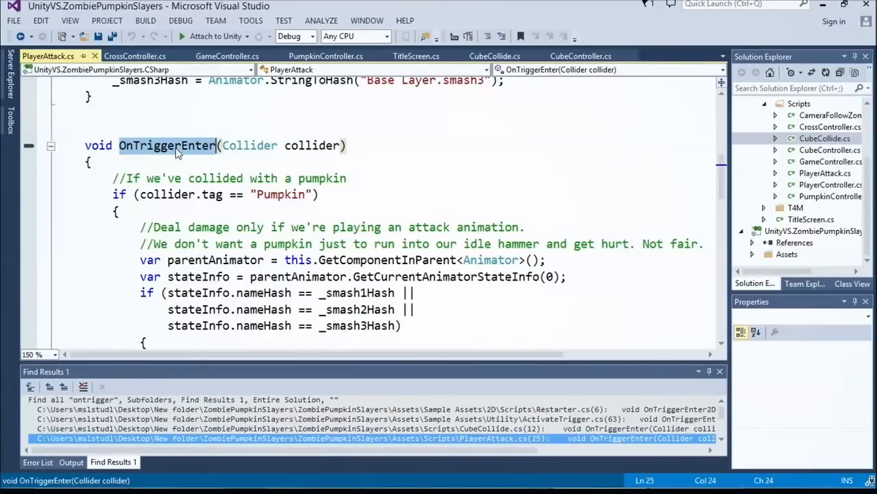
key(alt+Tab)
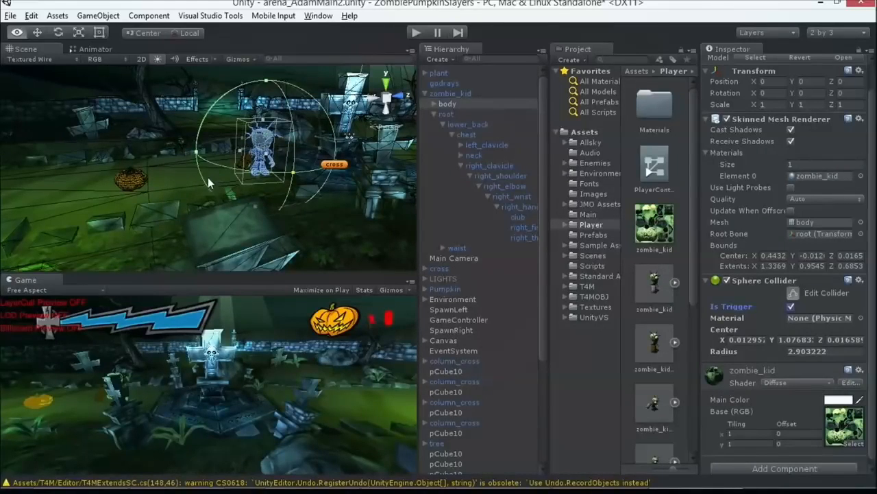
Step: Examine OnTriggerEnter in Visual Studio alongside the sphere trigger around zombie_kid's body in Unity's scene
key(alt+Tab)
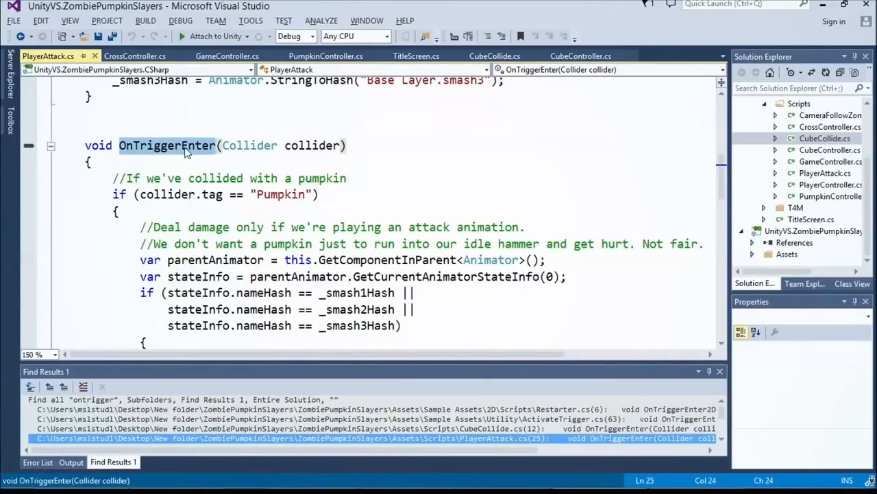
key(alt+Tab)
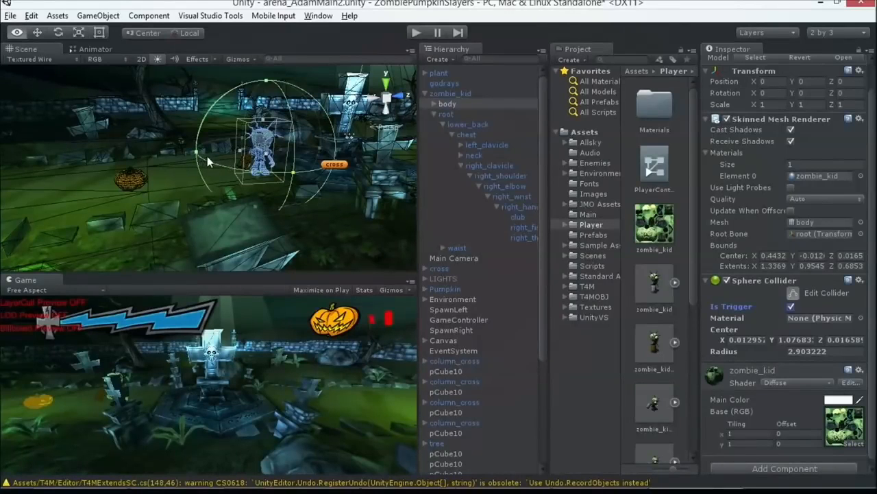
scroll(215, 155, down, 3)
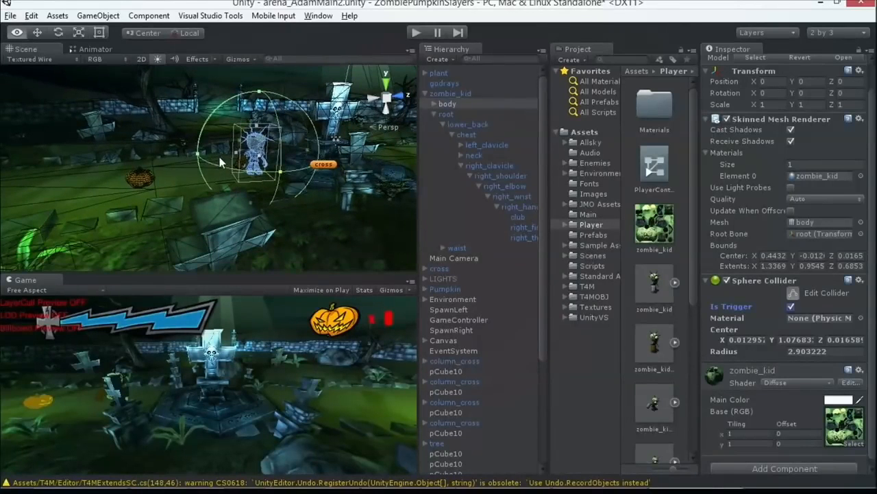
scroll(219, 163, up, 4)
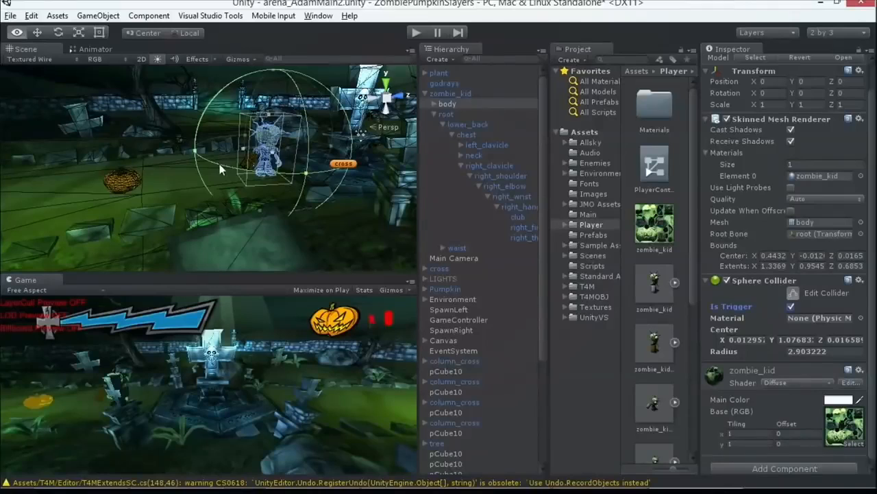
mouse_move(246, 151)
alt+mouse_down()
mouse_move(226, 145)
mouse_move(244, 151)
alt+mouse_up()
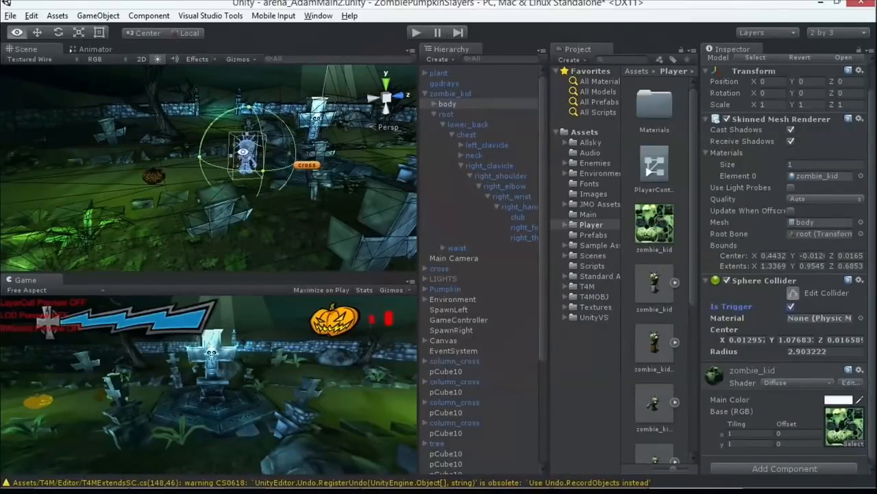
Step: Switch to Visual Studio and highlight the "Pumpkin" tag check and the smash-animation state check in PlayerAttack.cs
key(alt+Tab)
scroll(258, 171, down, 1)
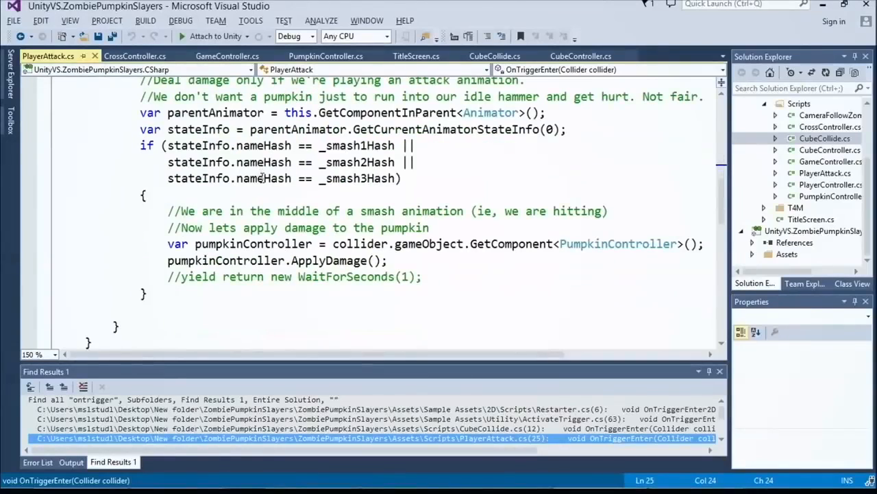
scroll(295, 211, up, 2)
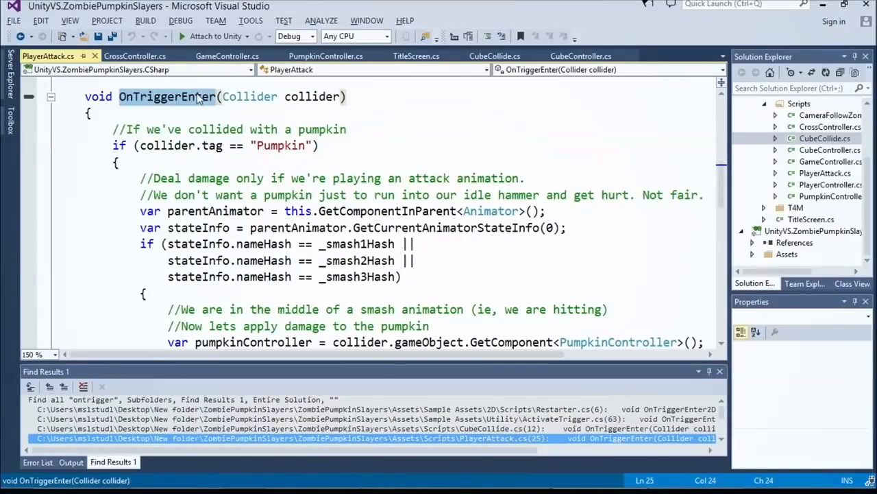
drag(113, 145, 374, 152)
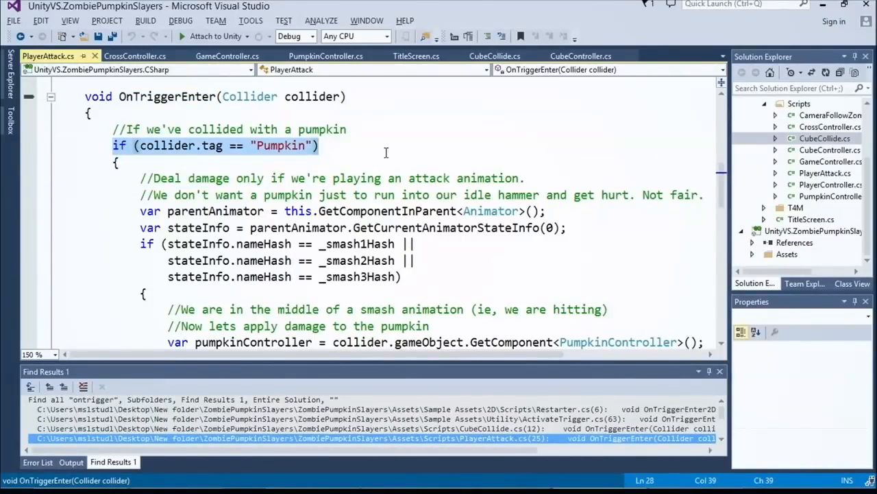
scroll(386, 152, down, 1)
click(146, 161)
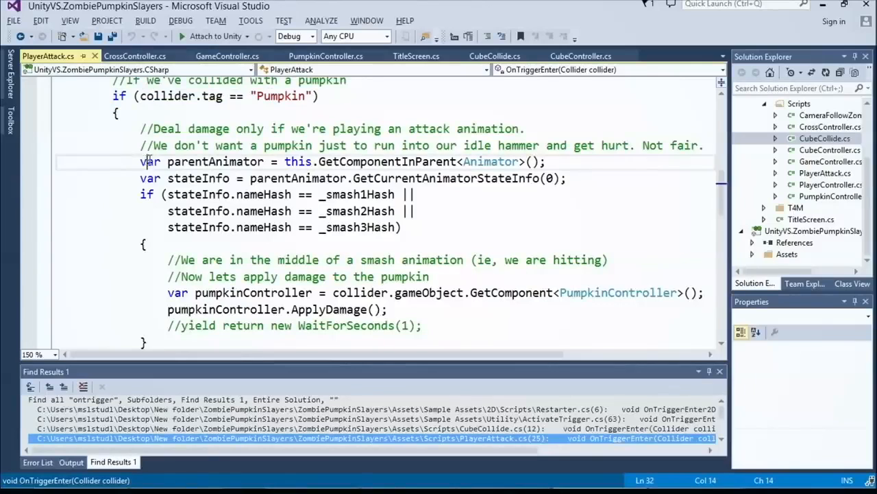
shift+click(428, 236)
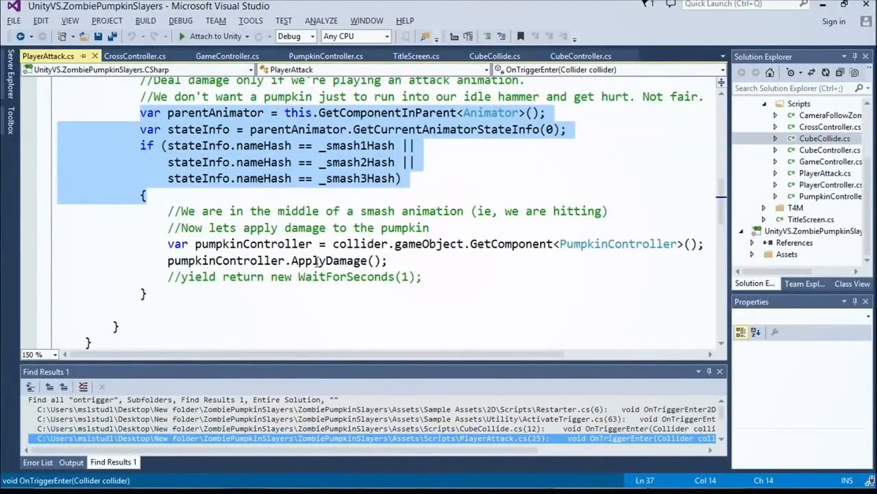
Step: Highlight the PumpkinController component type and the ApplyDamage call inside the smash-state block of OnTriggerEnter
click(300, 263)
click(620, 246)
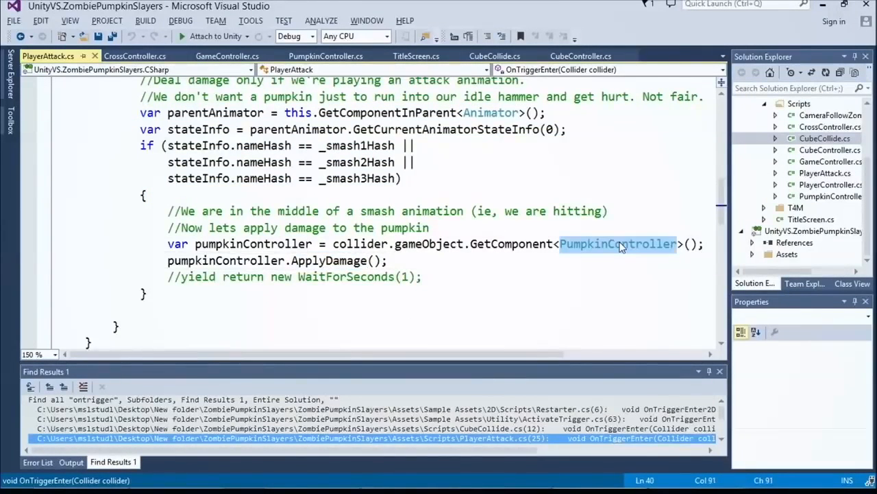
click(320, 263)
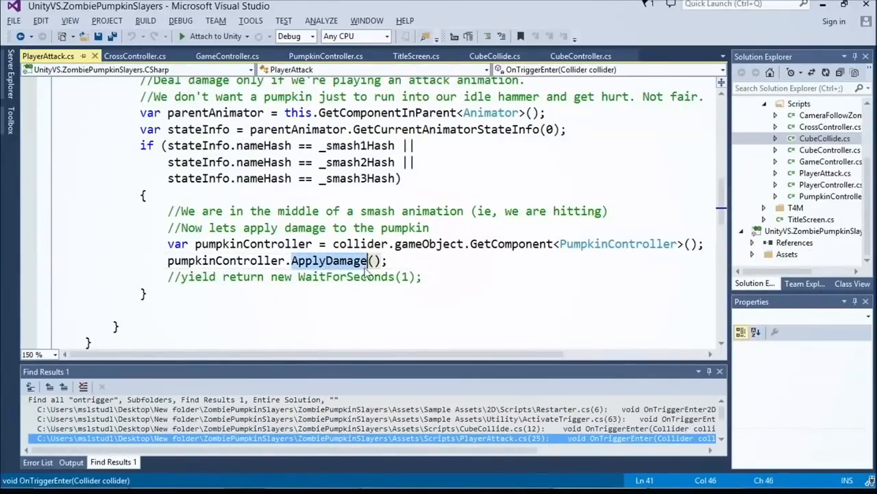
click(349, 262)
double_click(351, 261)
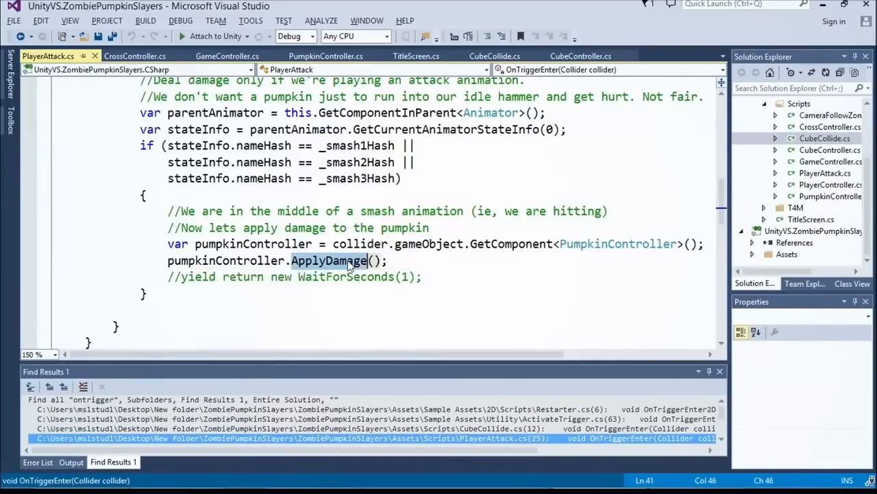
Step: Go to the definition of ApplyDamage in PumpkinController.cs and set the text size to 150 %
click(350, 264)
right_click(350, 264)
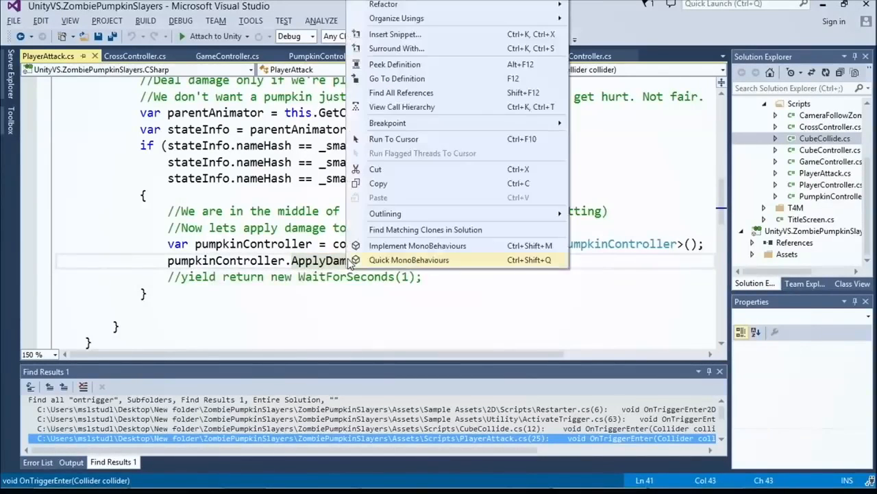
click(397, 80)
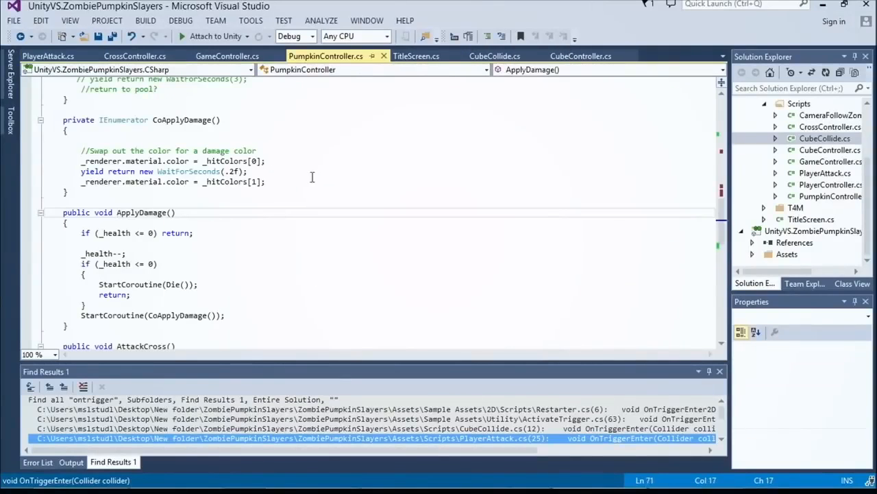
click(42, 354)
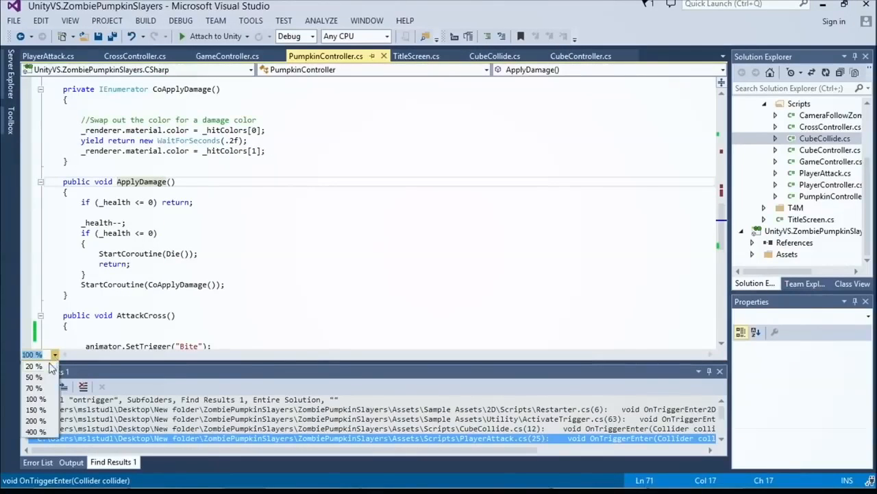
click(37, 409)
scroll(159, 299, down, 2)
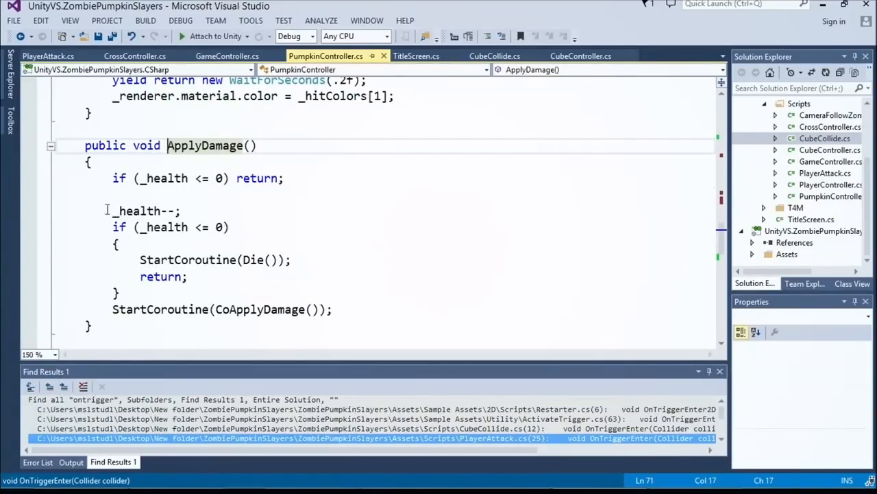
Step: Highlight the _health-- statement and the _health <= 0 condition below it in ApplyDamage
drag(107, 210, 271, 218)
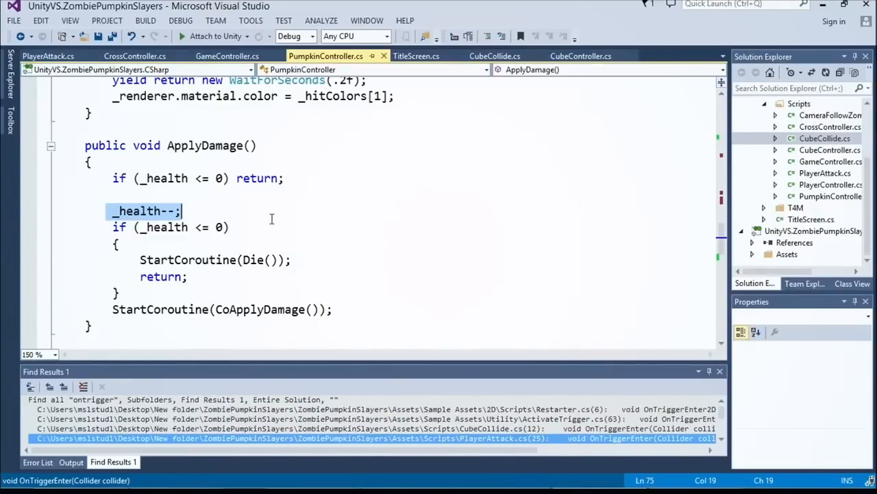
click(139, 229)
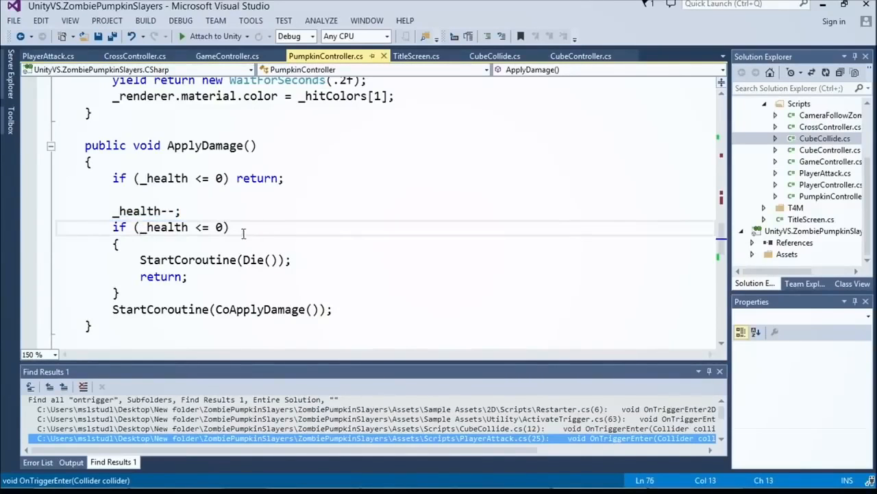
drag(142, 229, 230, 229)
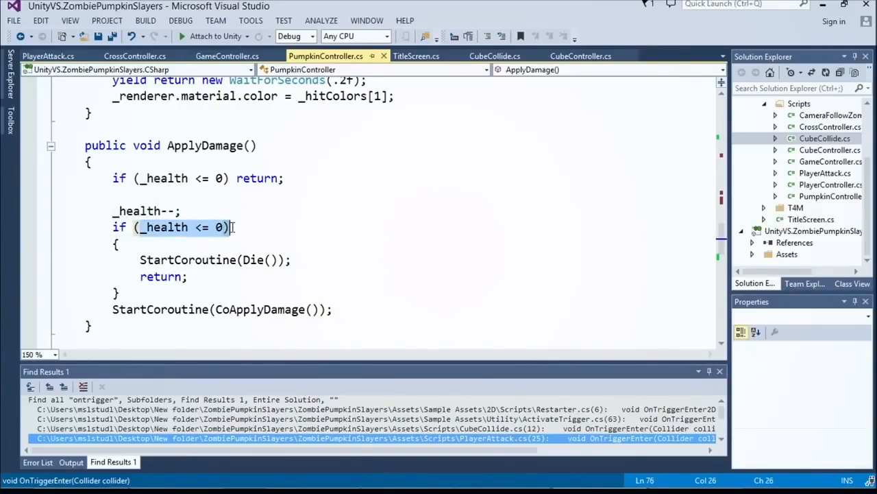
click(218, 227)
click(196, 227)
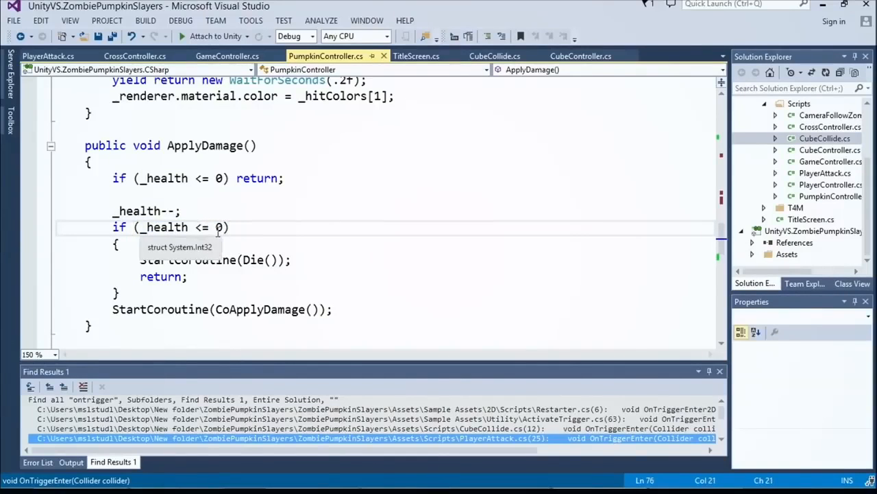
Step: Highlight the StartCoroutine(Die()) call in ApplyDamage, singling out the StartCoroutine method name
scroll(206, 223, down, 1)
click(223, 214)
drag(277, 210, 244, 212)
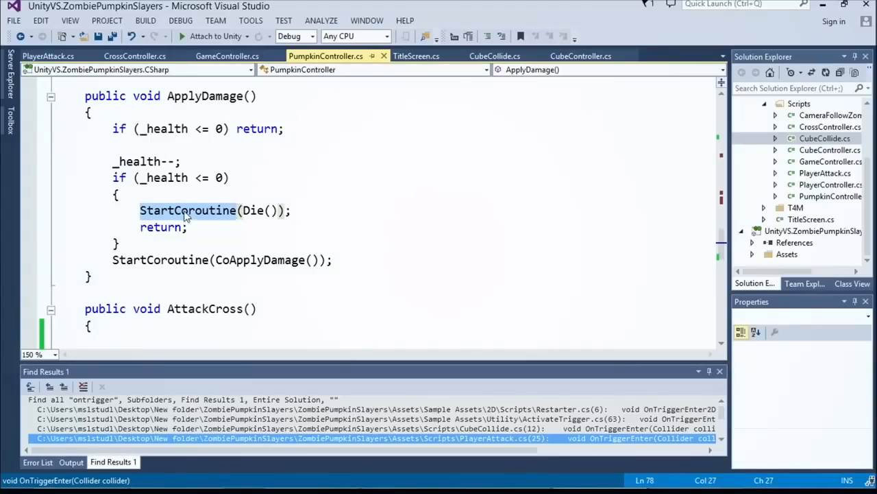
drag(185, 216, 293, 211)
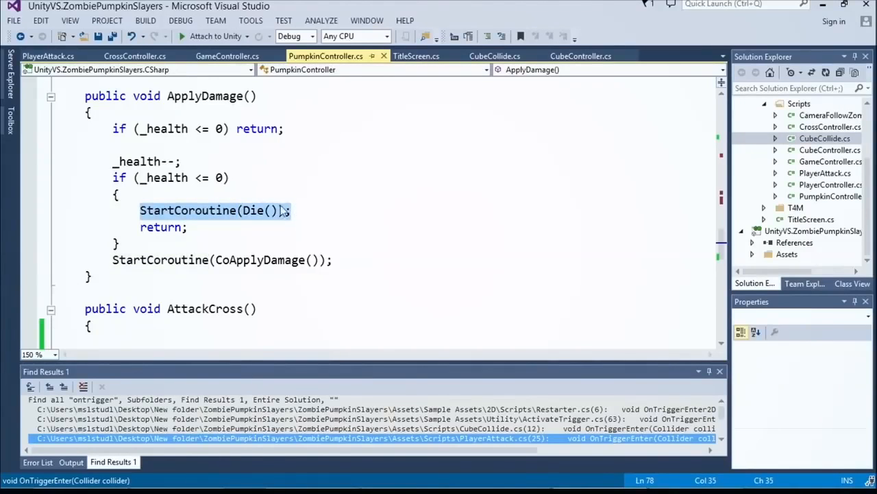
click(236, 211)
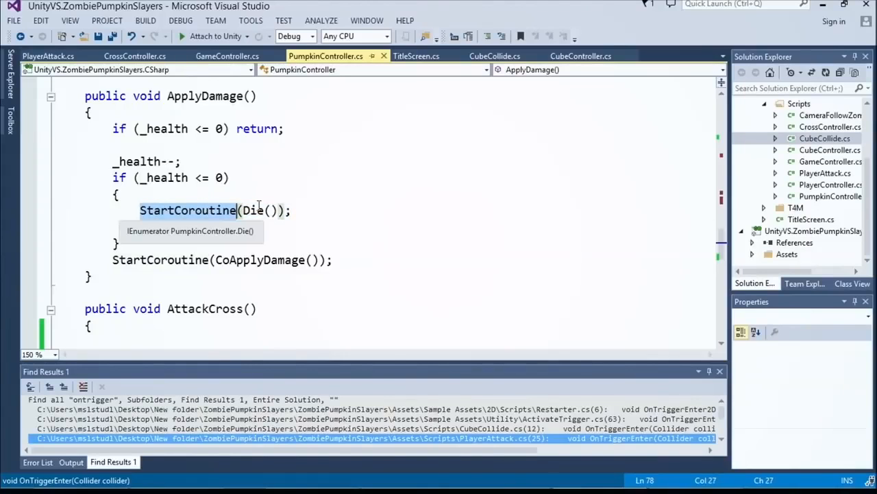
Step: Locate the Die() method in PumpkinController.cs and delete the leftover lines below its yield break statement
scroll(257, 207, down, 2)
scroll(256, 207, down, 2)
scroll(260, 202, up, 3)
scroll(271, 195, down, 6)
scroll(274, 193, down, 3)
scroll(274, 193, up, 5)
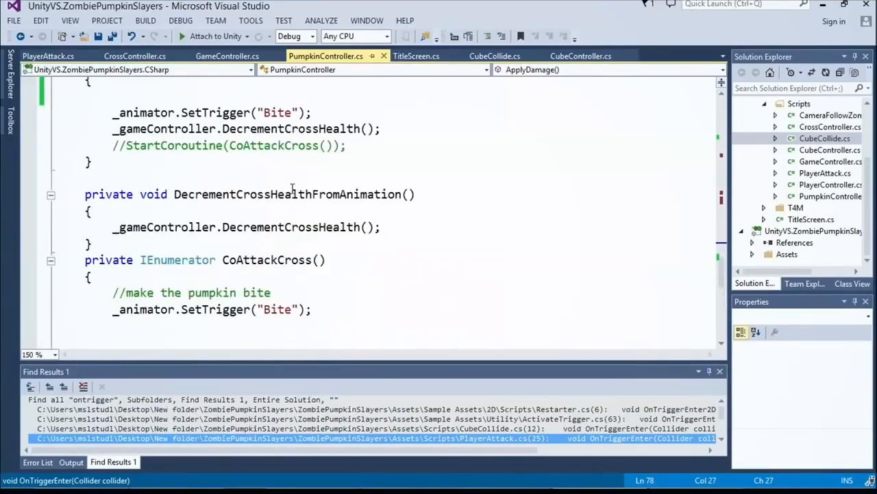
click(525, 69)
scroll(524, 103, up, 2)
scroll(528, 144, down, 2)
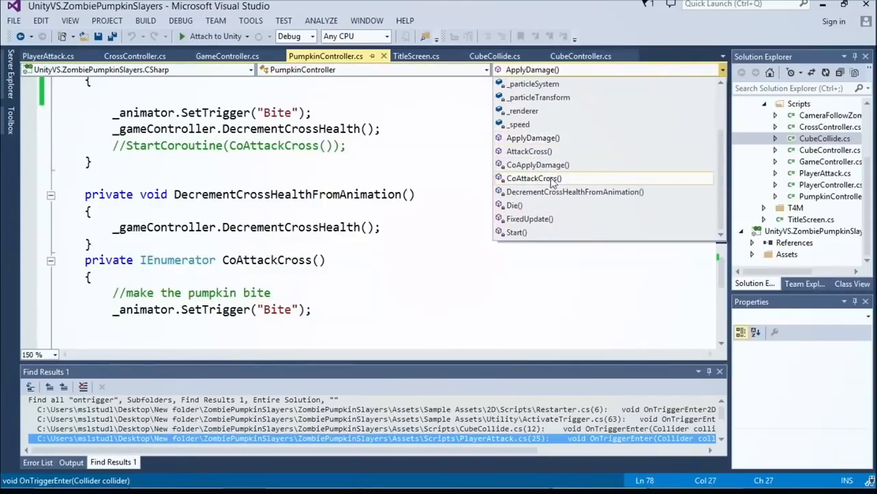
click(515, 205)
drag(100, 204, 259, 296)
key(Delete)
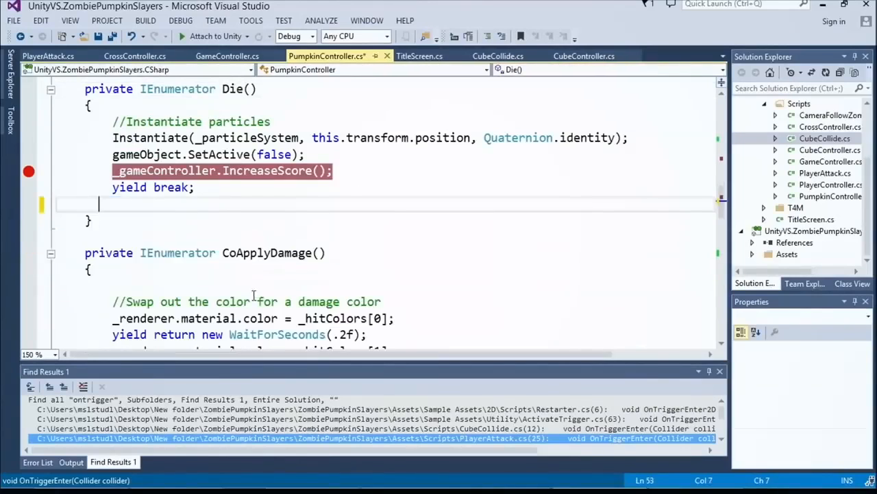
Step: Review Die() by highlighting its name, the Instantiate call, gameObject.SetActive(false) and _gameController.IncreaseScore()
scroll(235, 265, up, 2)
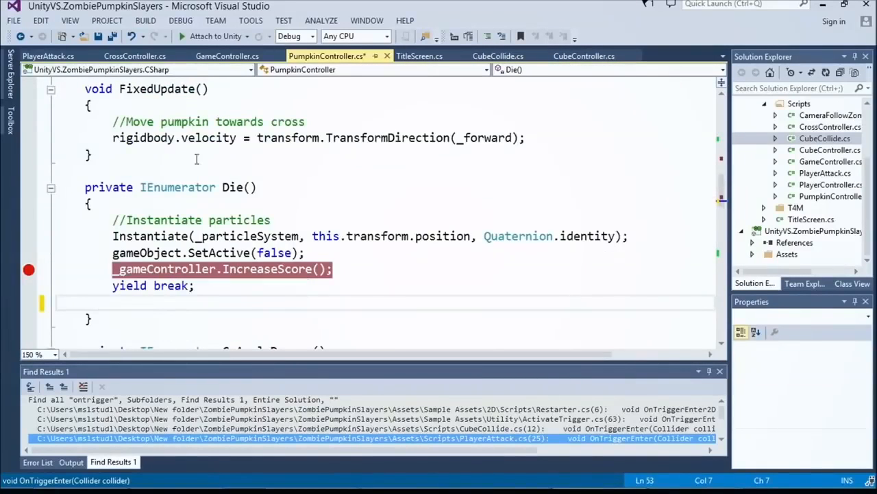
double_click(233, 188)
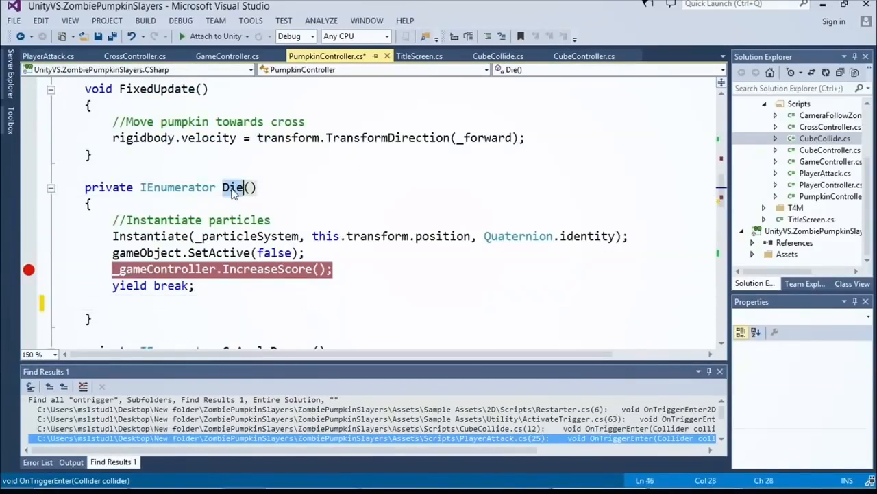
click(166, 236)
double_click(176, 237)
drag(304, 252, 116, 253)
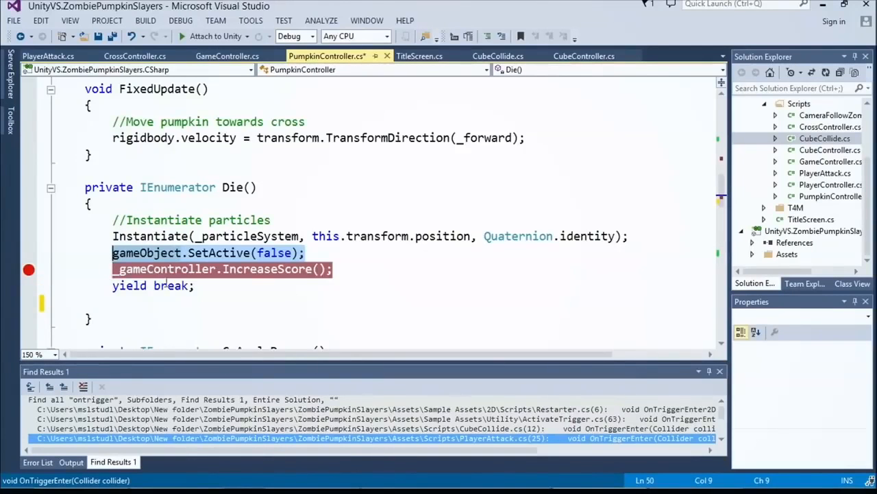
drag(115, 270, 338, 271)
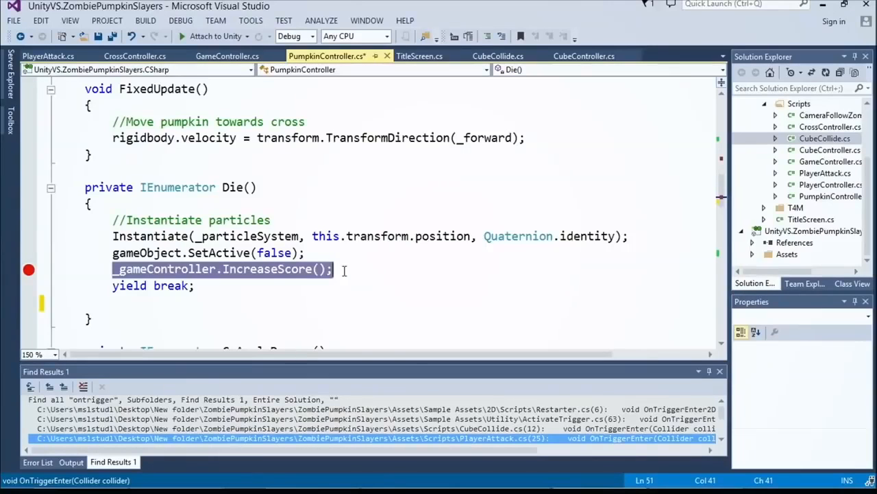
drag(112, 138, 239, 138)
Step: Return to PlayerAttack.cs and review the smash animation hashes at the start of the class
click(48, 56)
scroll(323, 179, up, 4)
scroll(324, 179, up, 4)
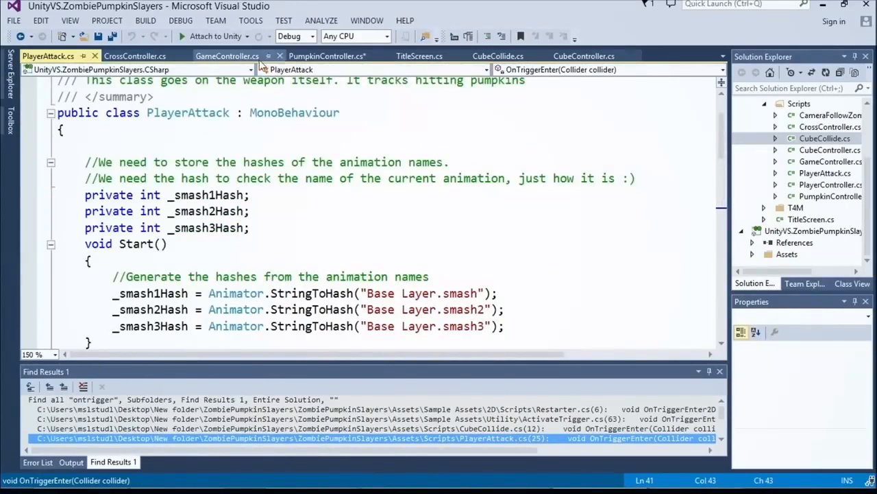
Step: Open PlayerController.cs at 150 % text size and go to the Fire1 and Fire2 input checks in Update
double_click(822, 185)
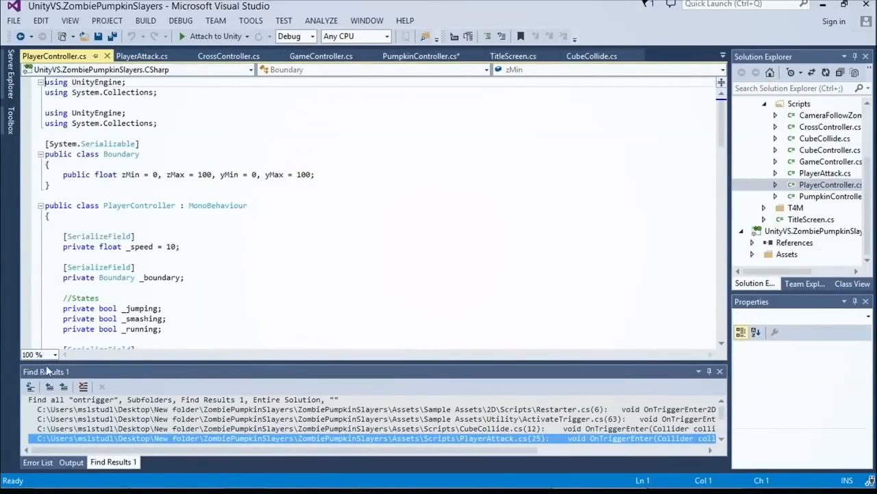
click(55, 354)
click(43, 404)
scroll(270, 294, down, 9)
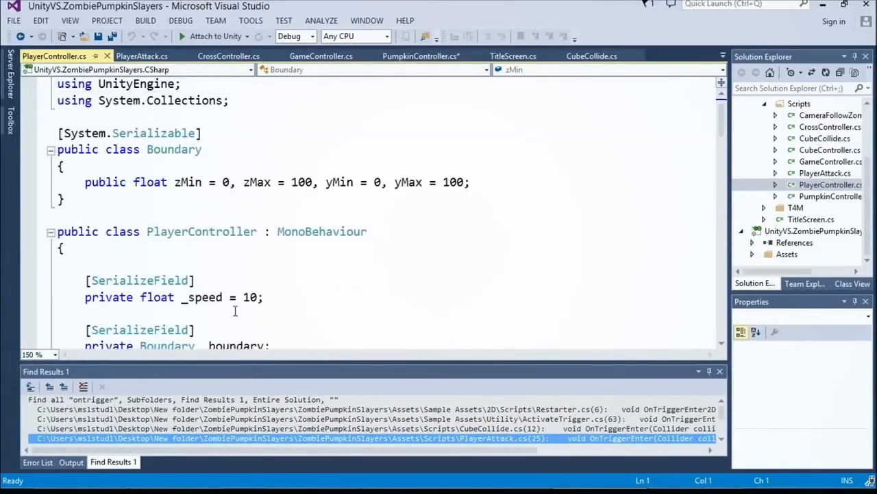
scroll(270, 295, down, 4)
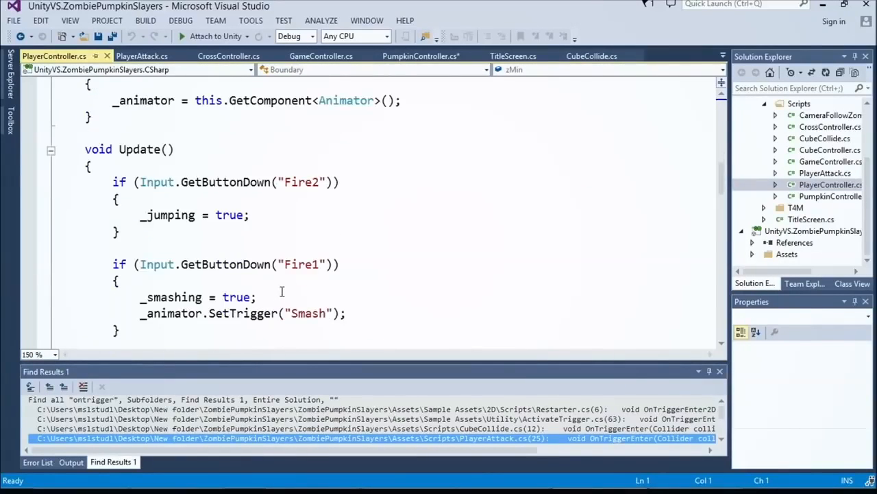
Step: Review FixedUpdate in PlayerController.cs by highlighting the moveHorizontal line that reads Input.GetAxis("Horizontal") and the transform.rigidbody.velocity = movement line
scroll(279, 289, down, 4)
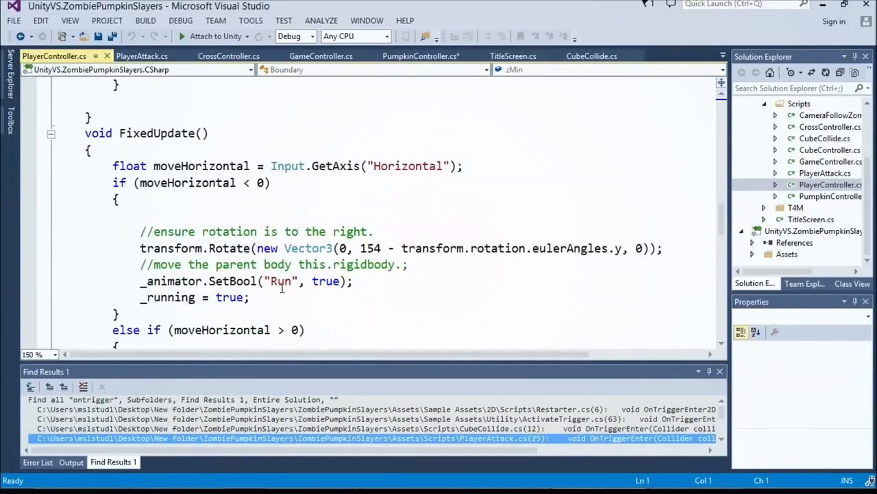
drag(107, 164, 508, 161)
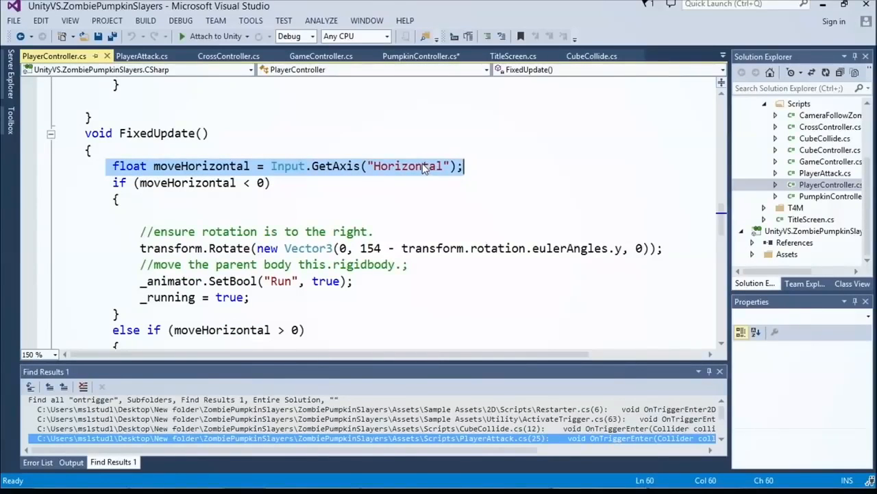
scroll(226, 182, down, 5)
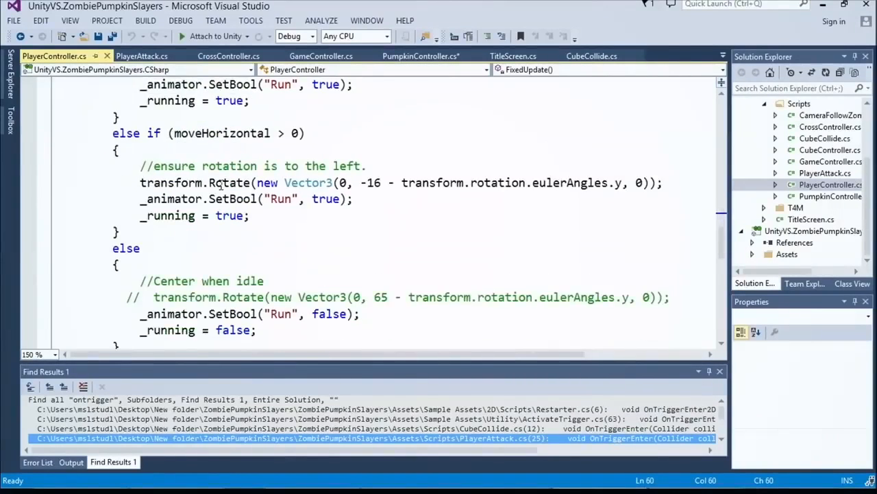
scroll(227, 187, down, 4)
mouse_move(113, 182)
mouse_down()
mouse_move(441, 190)
mouse_move(107, 183)
mouse_up()
scroll(204, 199, down, 1)
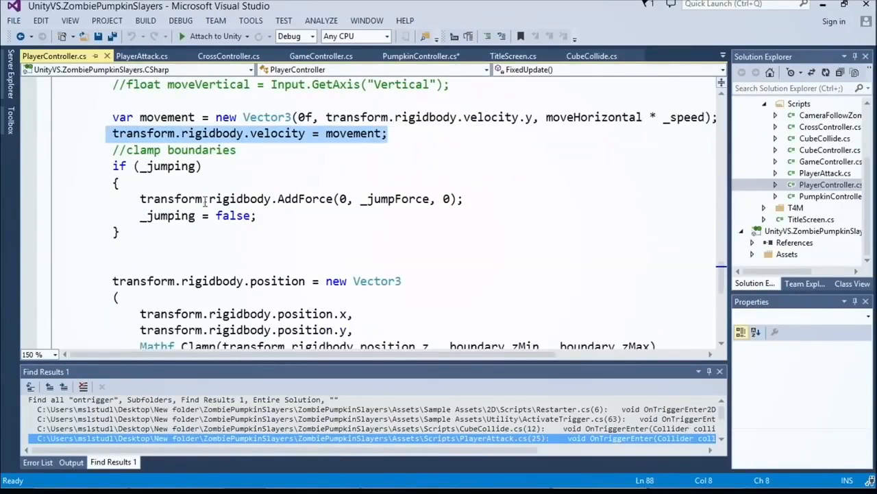
Step: Delete the commented-out Mathf.Clamp line and its leftover blank line from the transform.rigidbody.position Vector3 assignment in FixedUpdate
scroll(204, 199, down, 2)
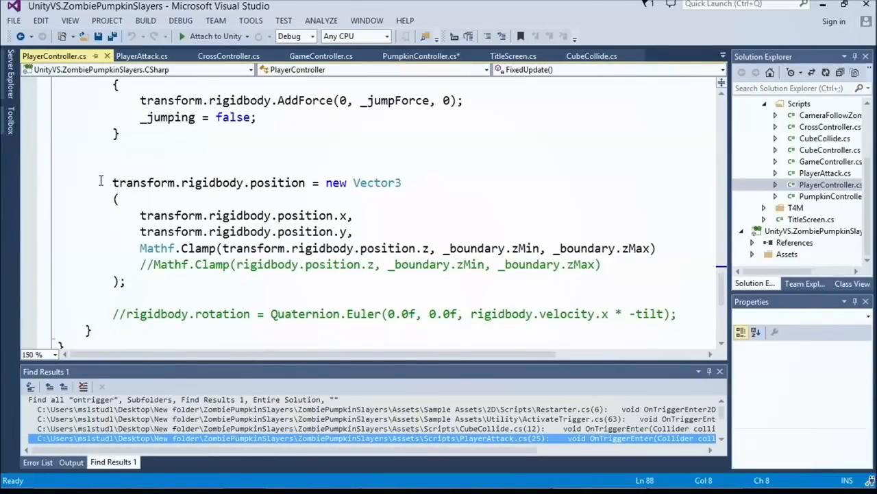
click(141, 264)
key(shift+End)
key(Delete)
key(BackSpace)
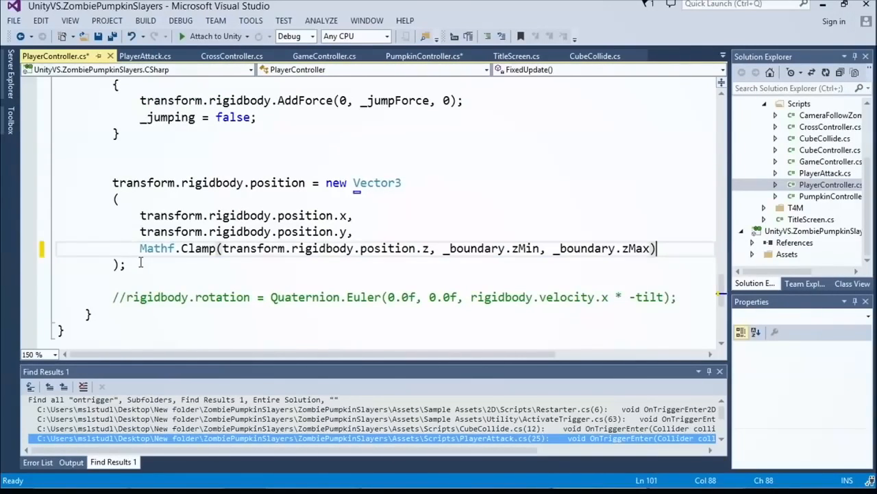